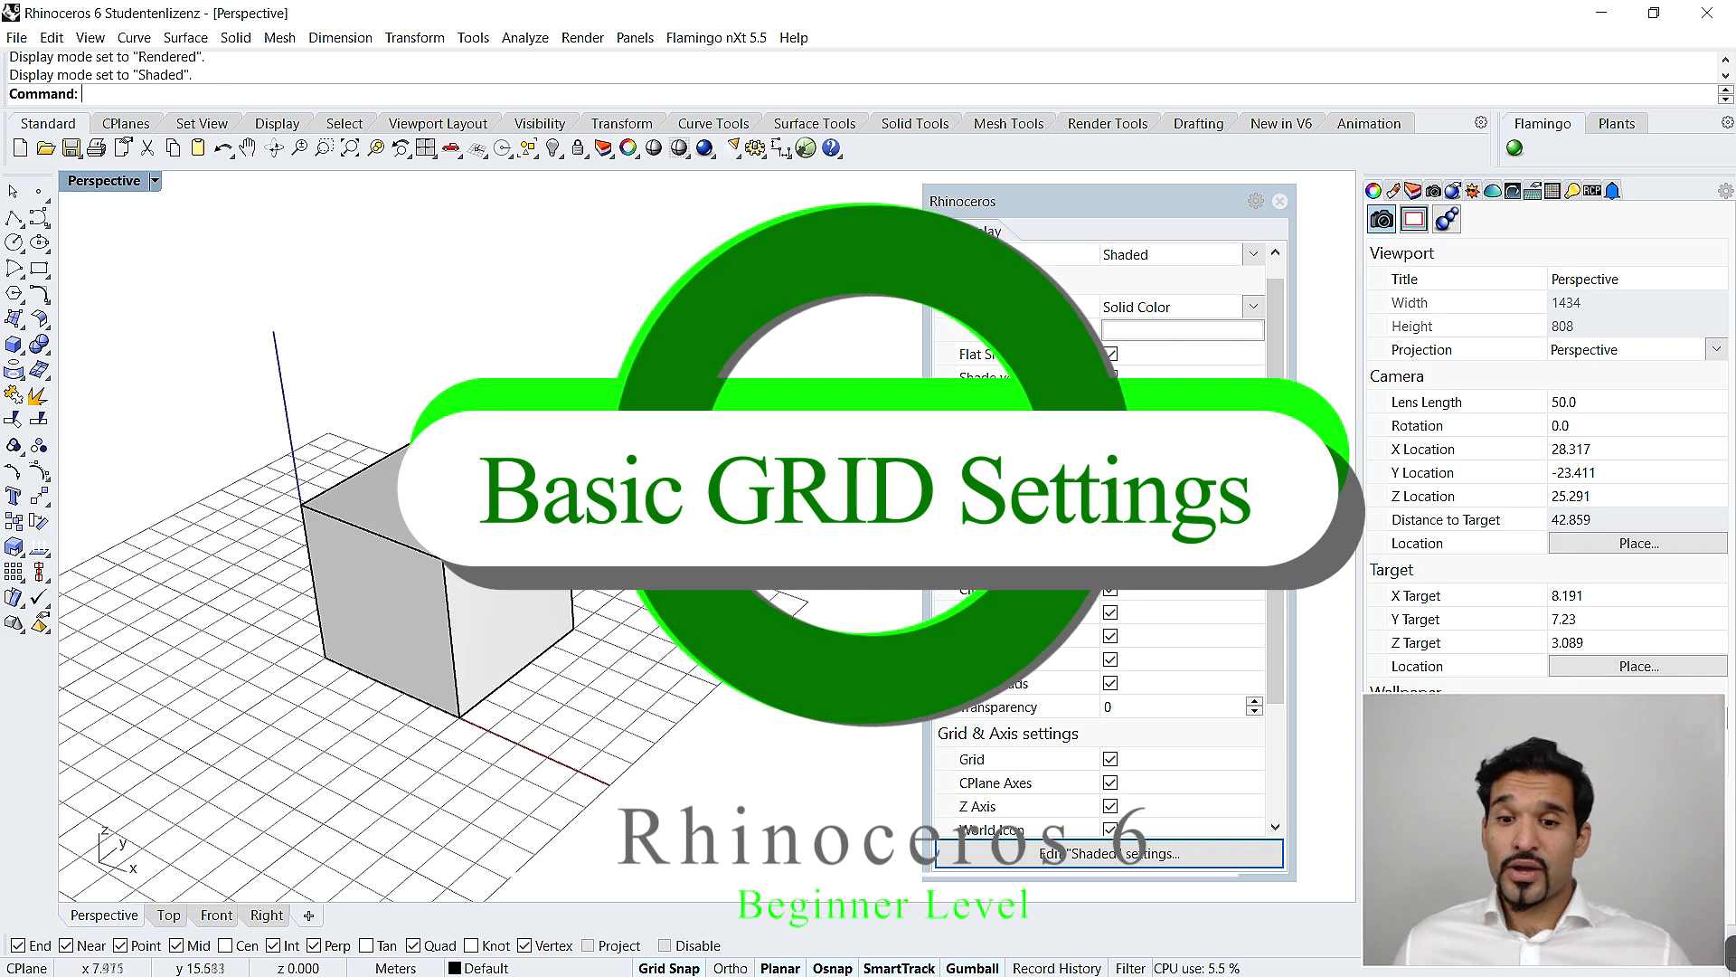
# Hide the grid in the Shaded display settings and show it again
pyautogui.scroll(-3, 1239, 616)
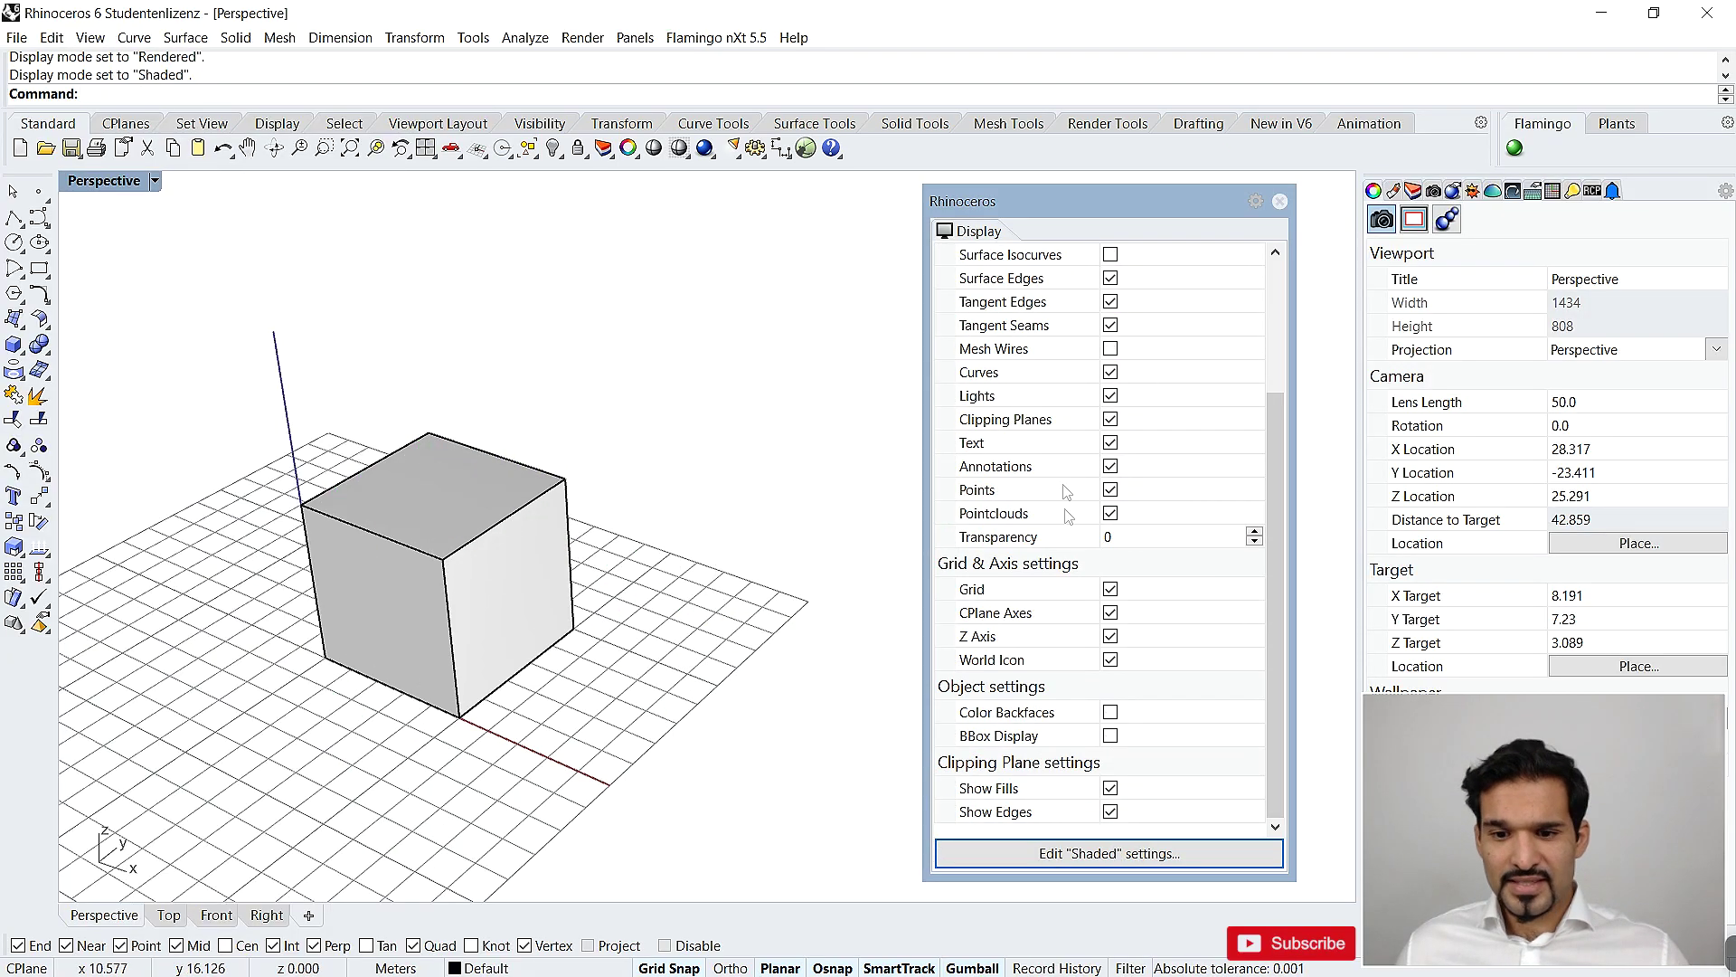
pyautogui.scroll(5, 1123, 615)
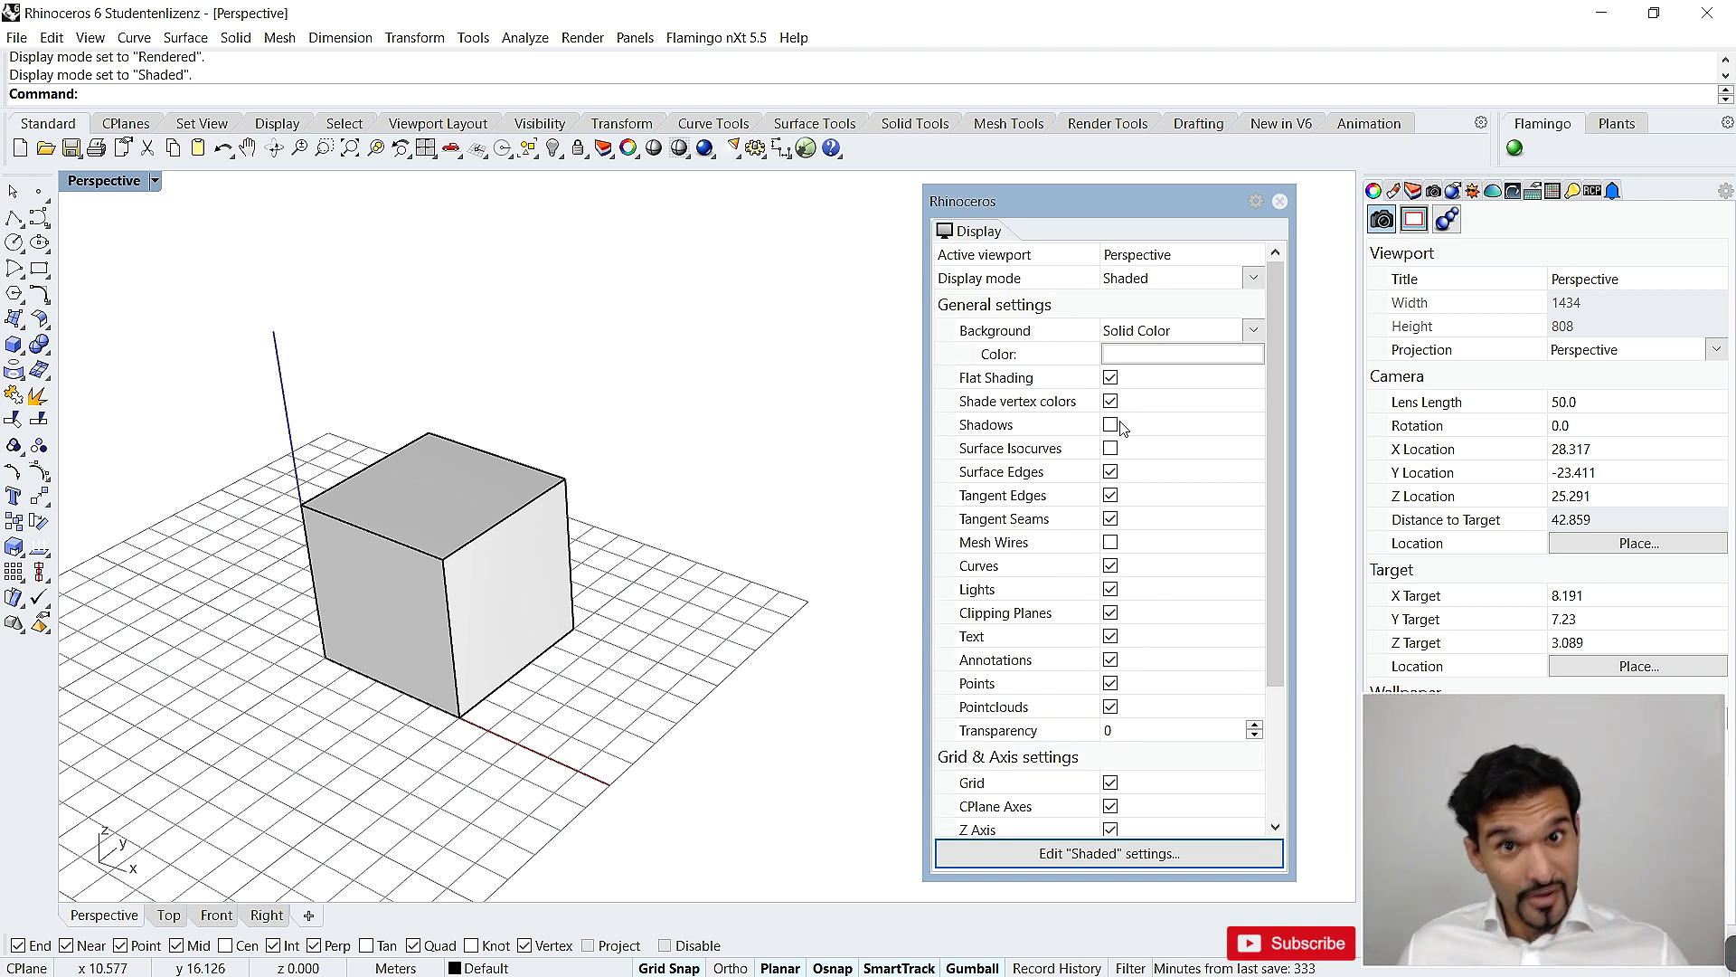
pyautogui.scroll(-4, 1120, 427)
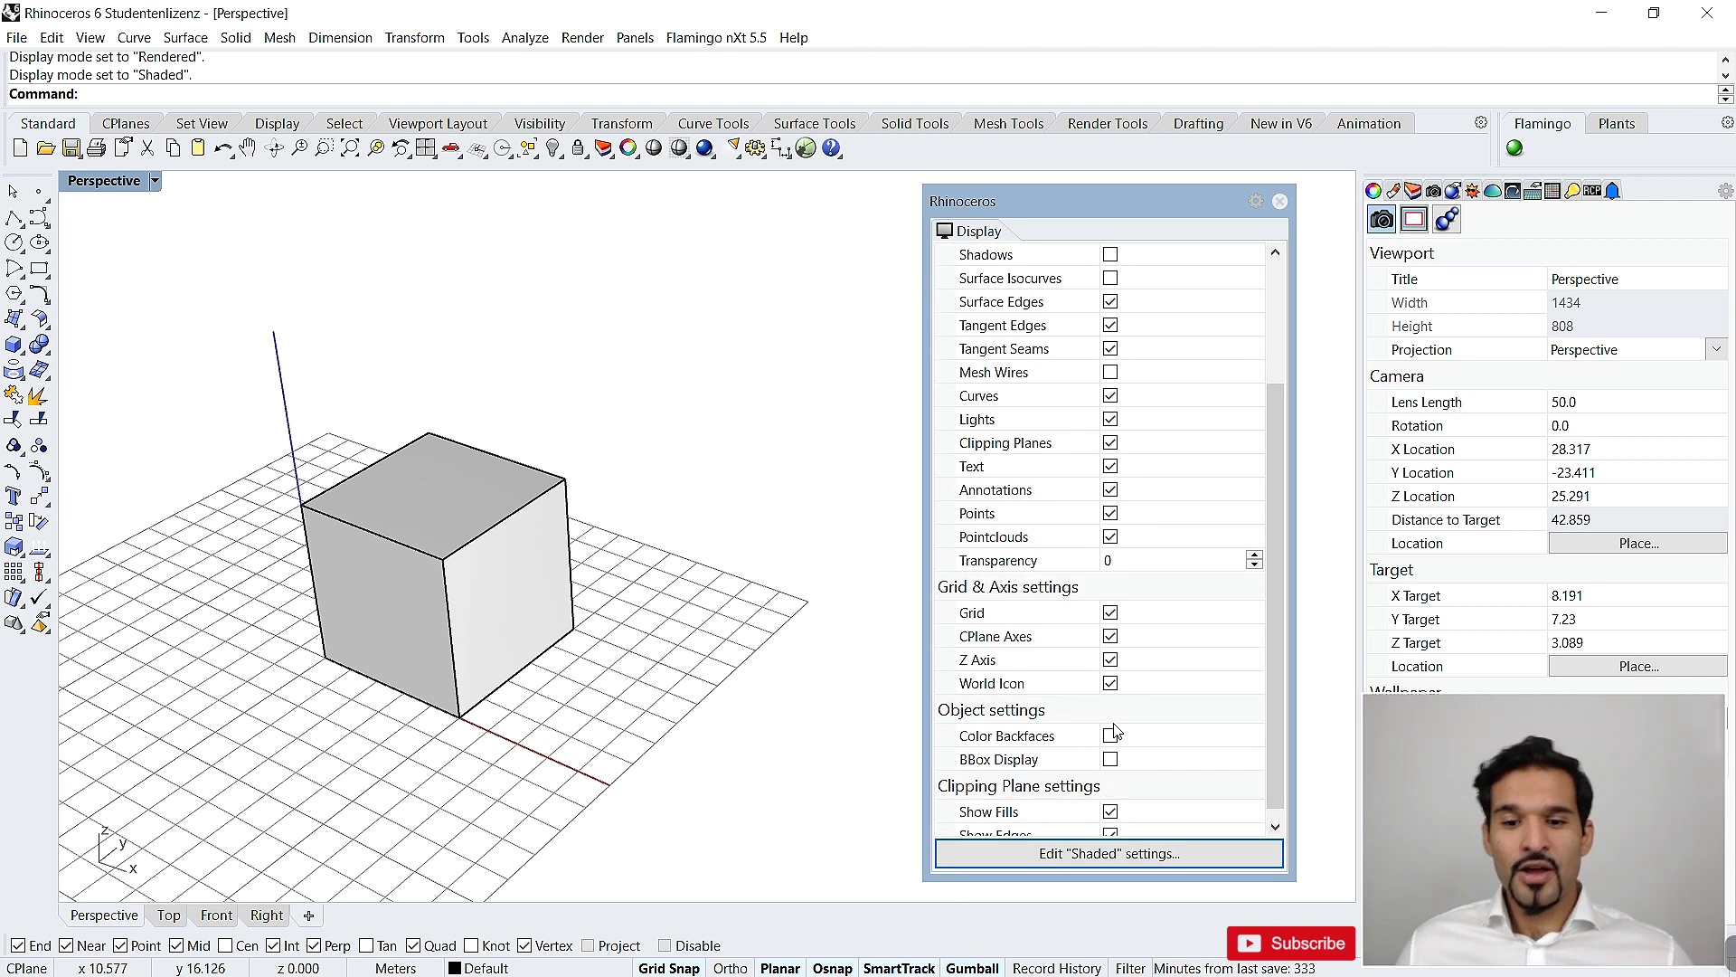
pyautogui.scroll(-1, 1110, 770)
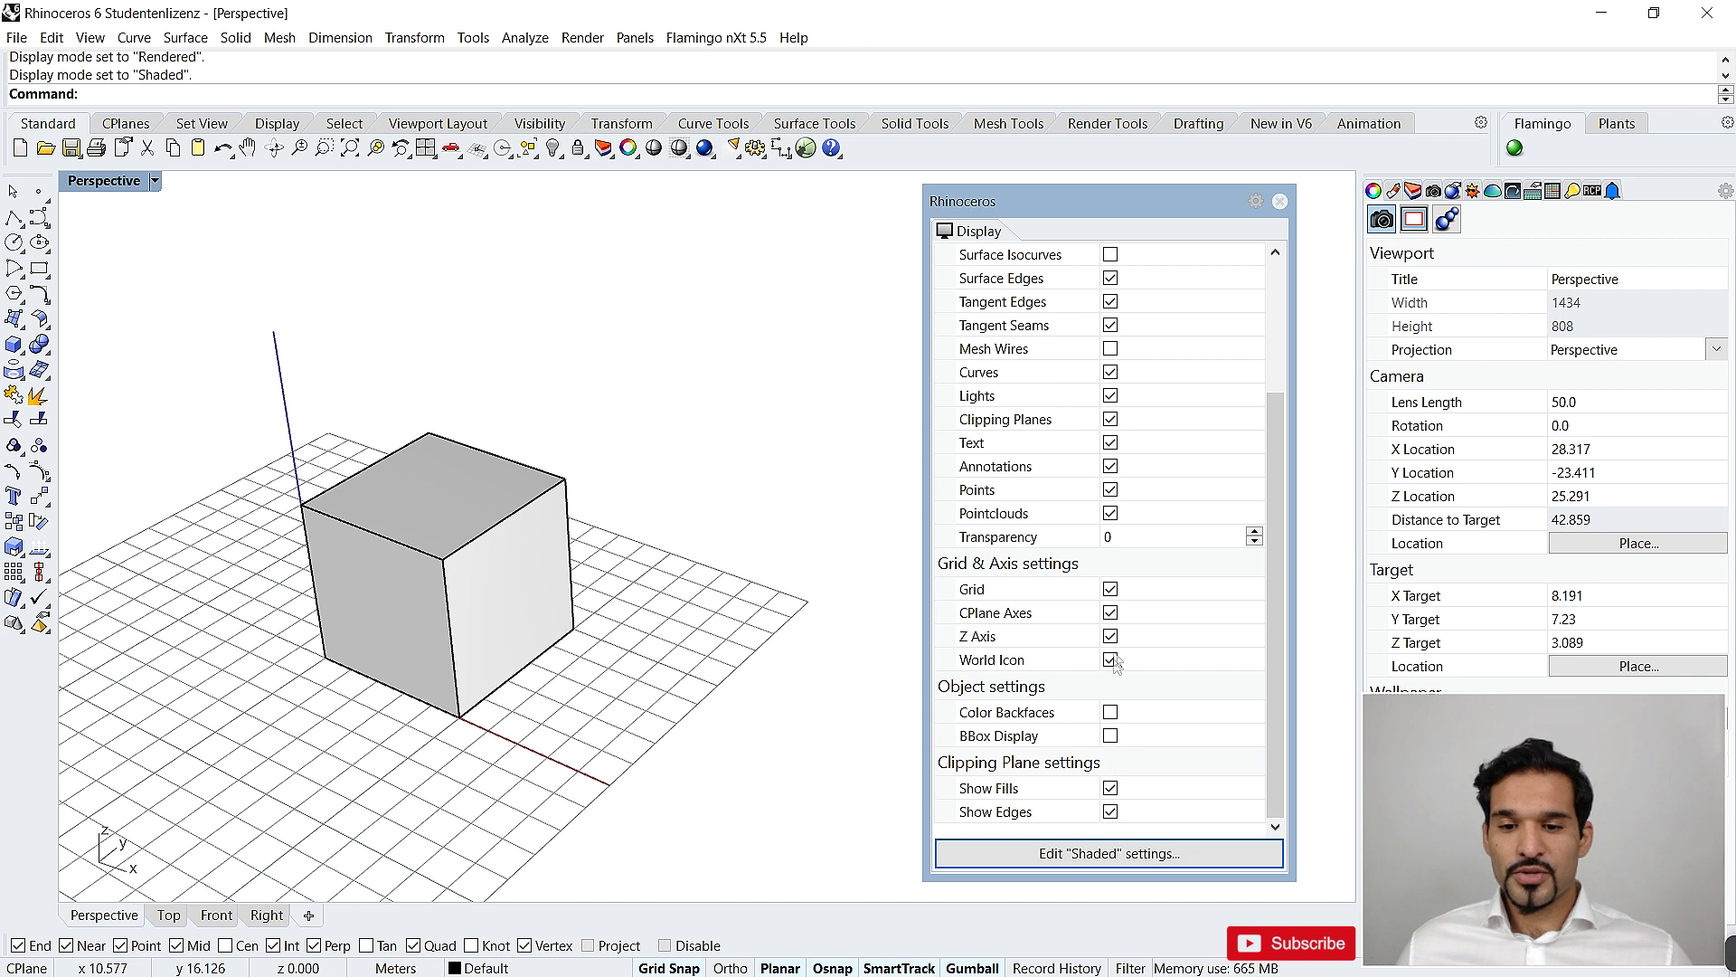
pyautogui.click(1111, 590)
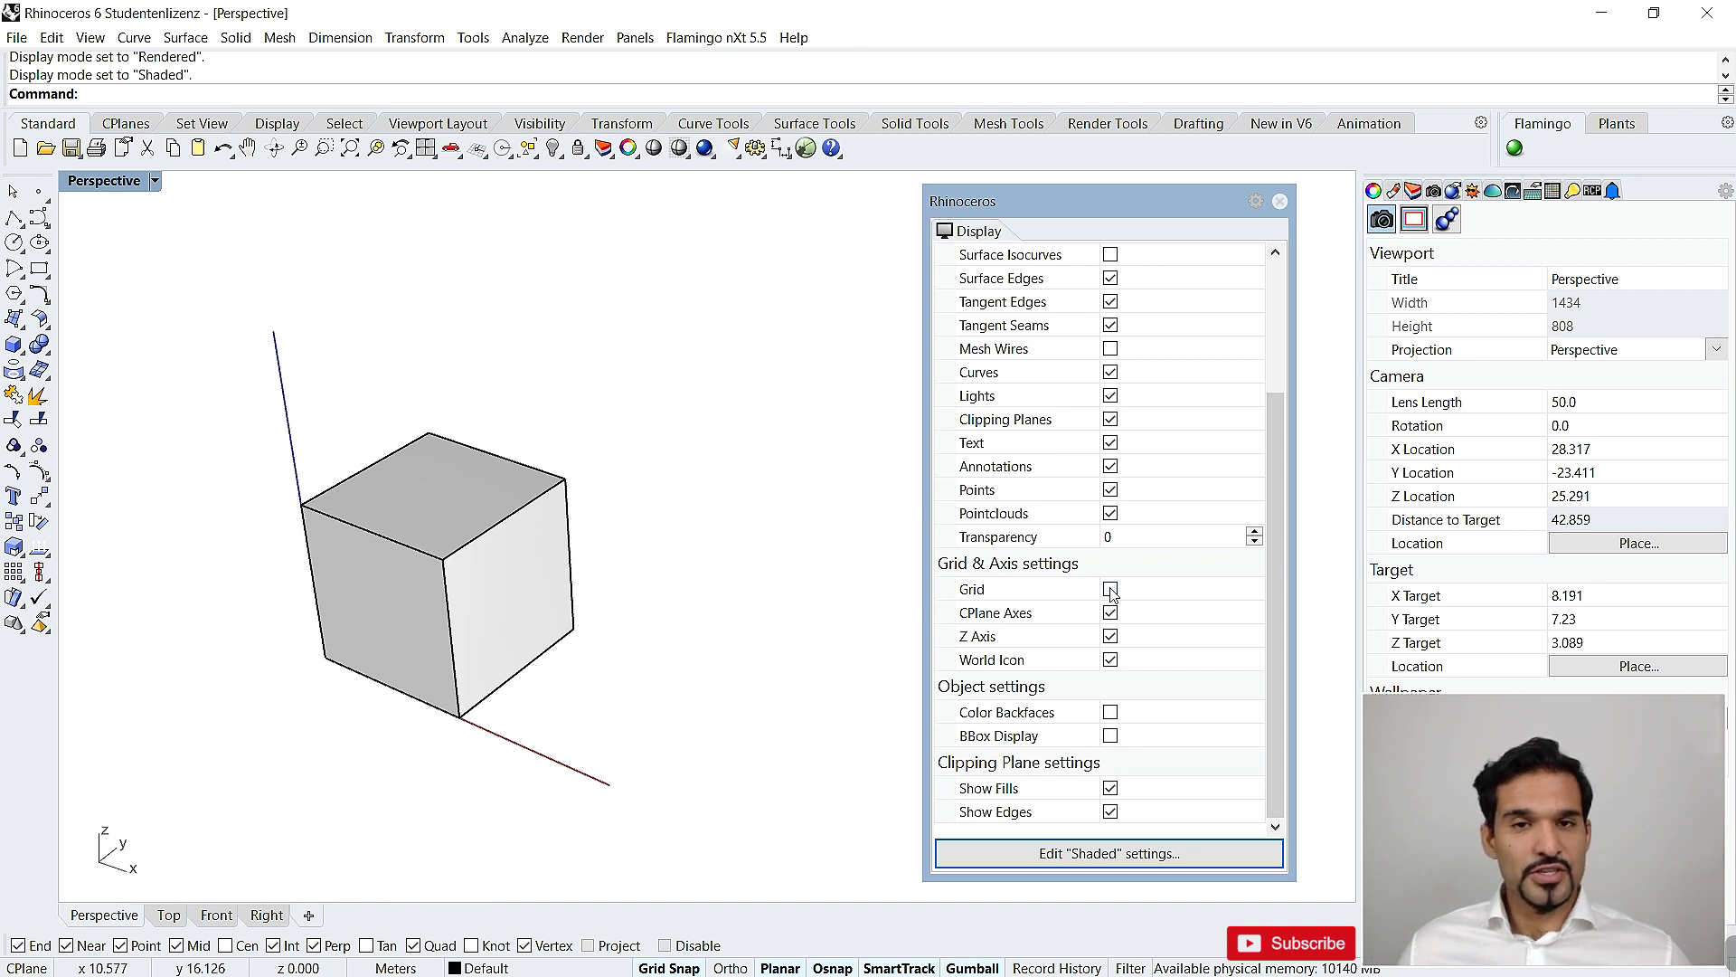
pyautogui.click(1111, 590)
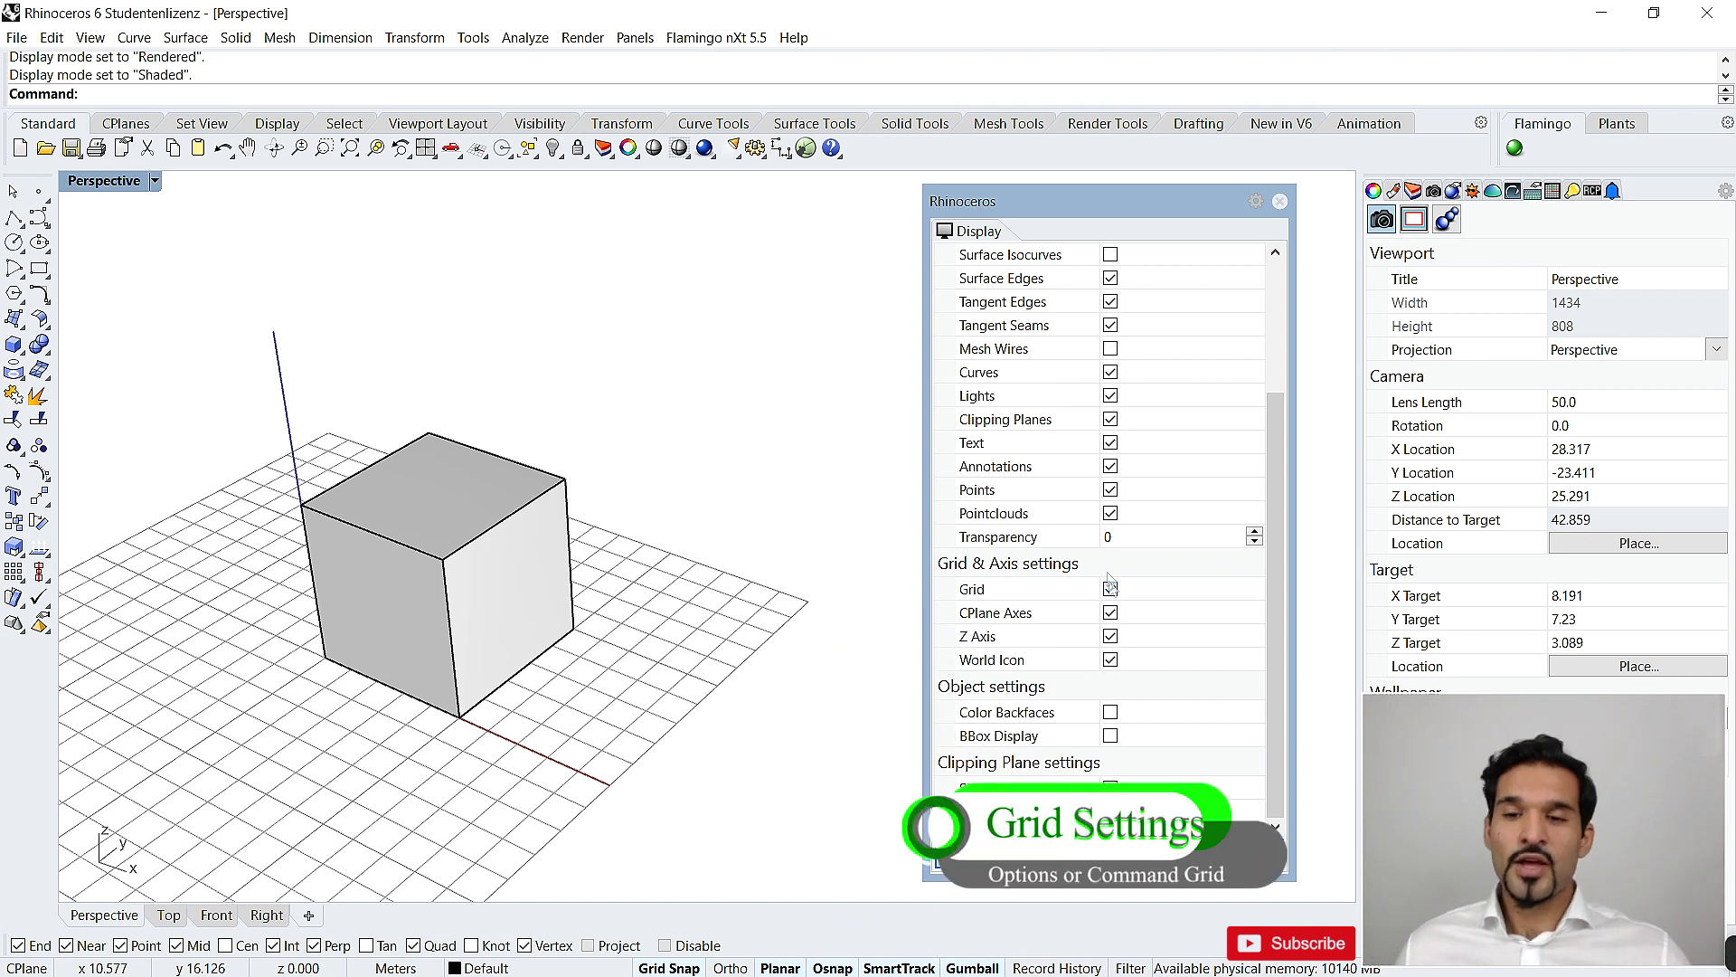
# Delete the box from the Perspective viewport
pyautogui.moveTo(1084, 202); pyautogui.dragTo(1137, 194)
pyautogui.scroll(-4, 747, 340)
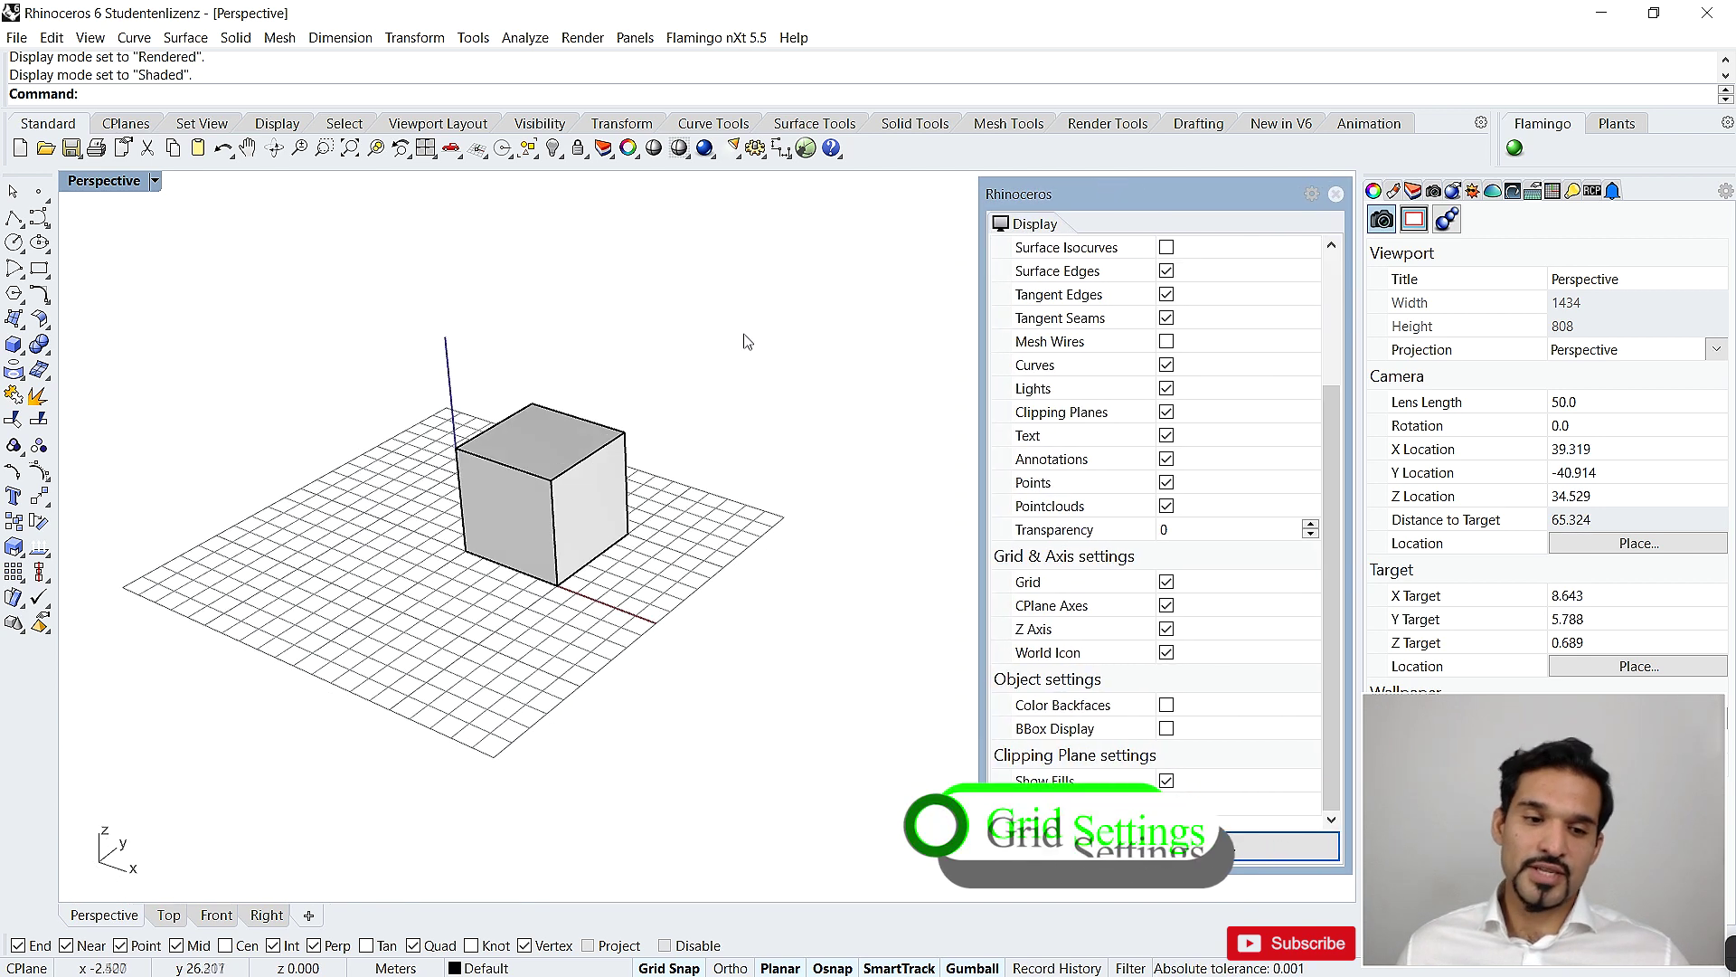
pyautogui.moveTo(746, 340); pyautogui.dragTo(653, 536, button='right')
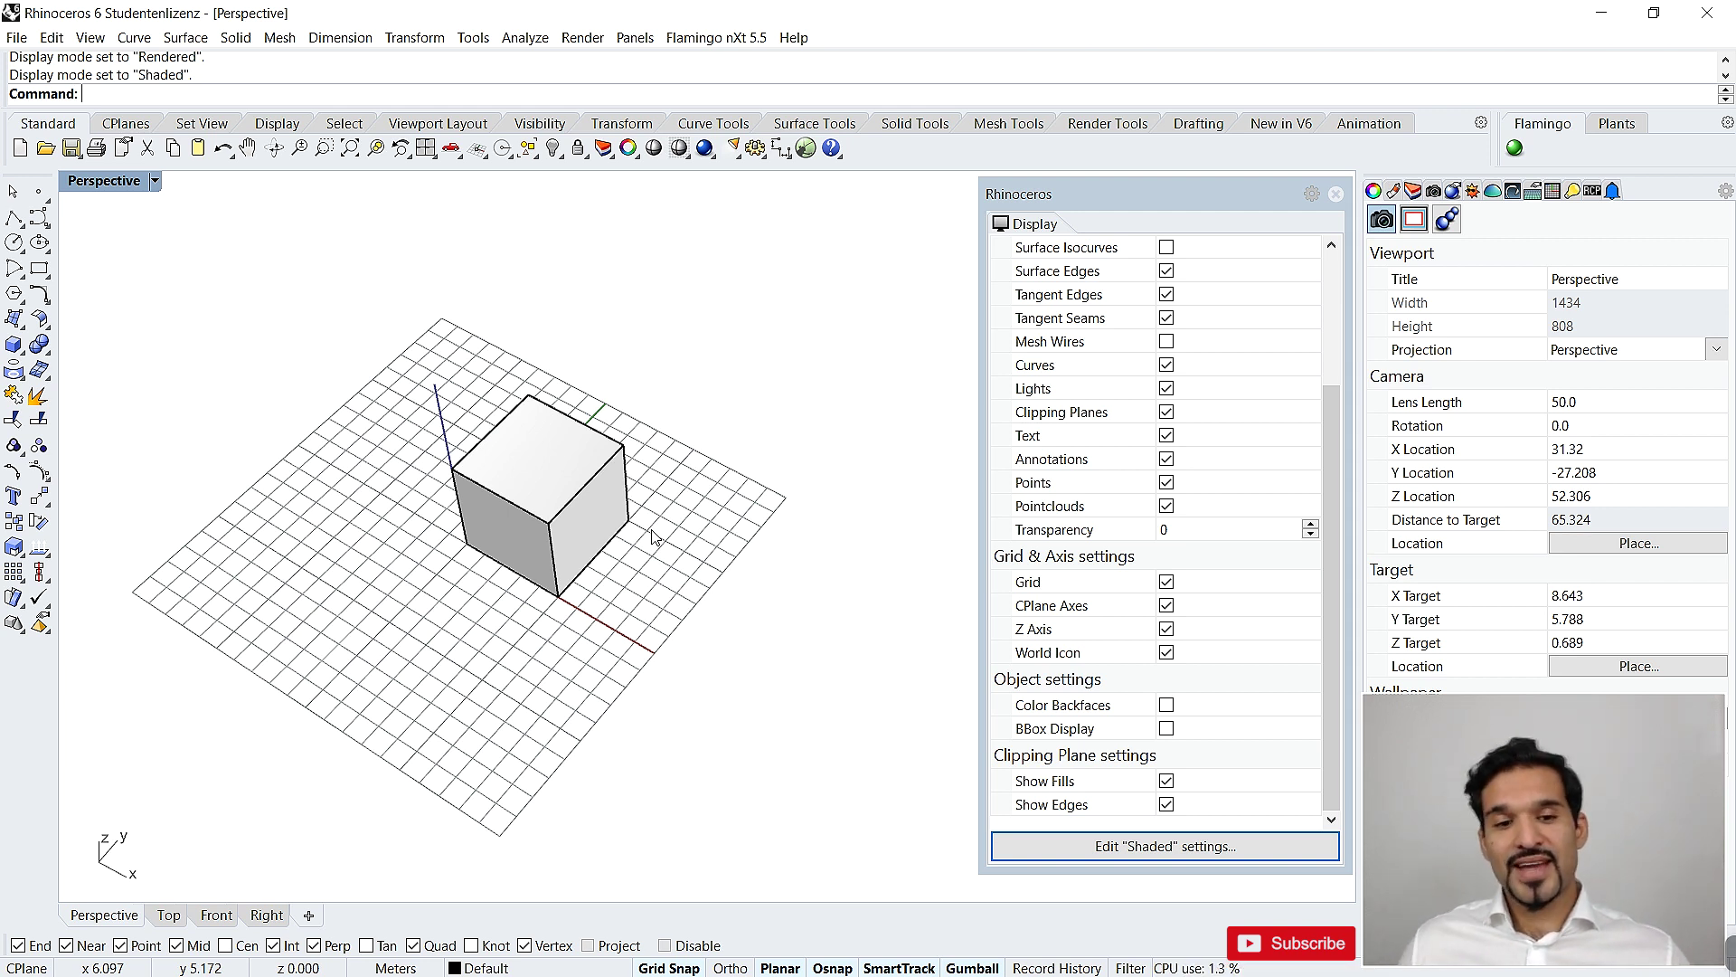
pyautogui.moveTo(550, 457); pyautogui.dragTo(608, 527, button='right')
pyautogui.scroll(5, 506, 520)
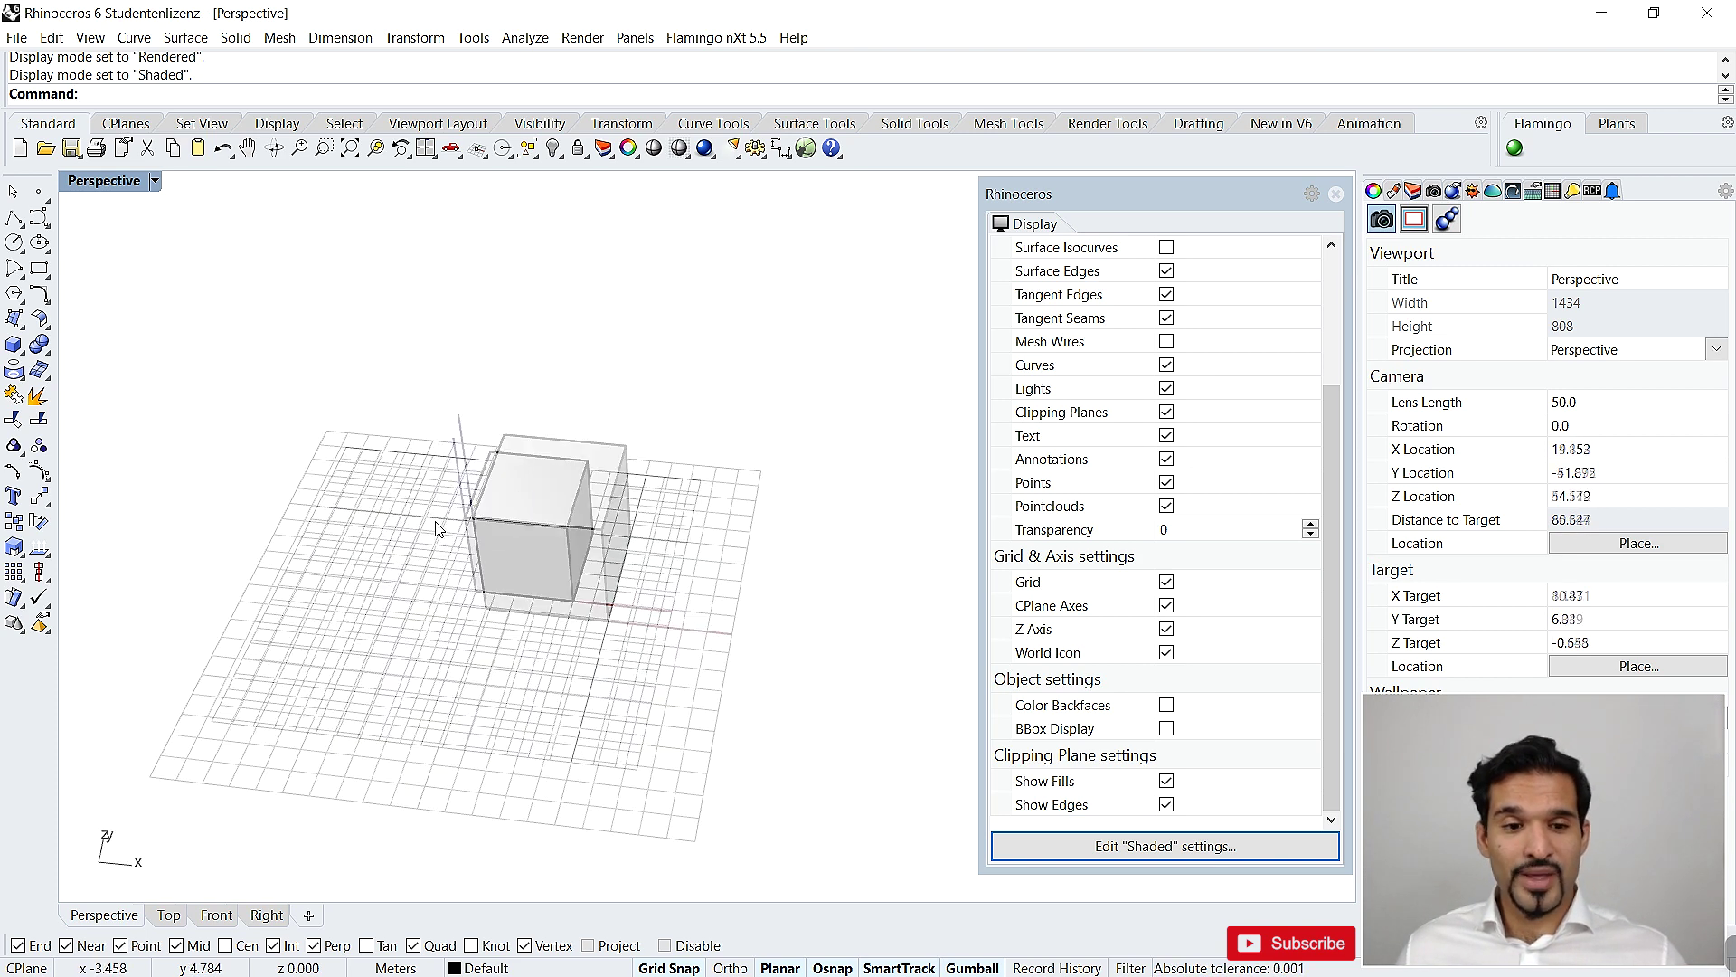
pyautogui.scroll(3, 542, 538)
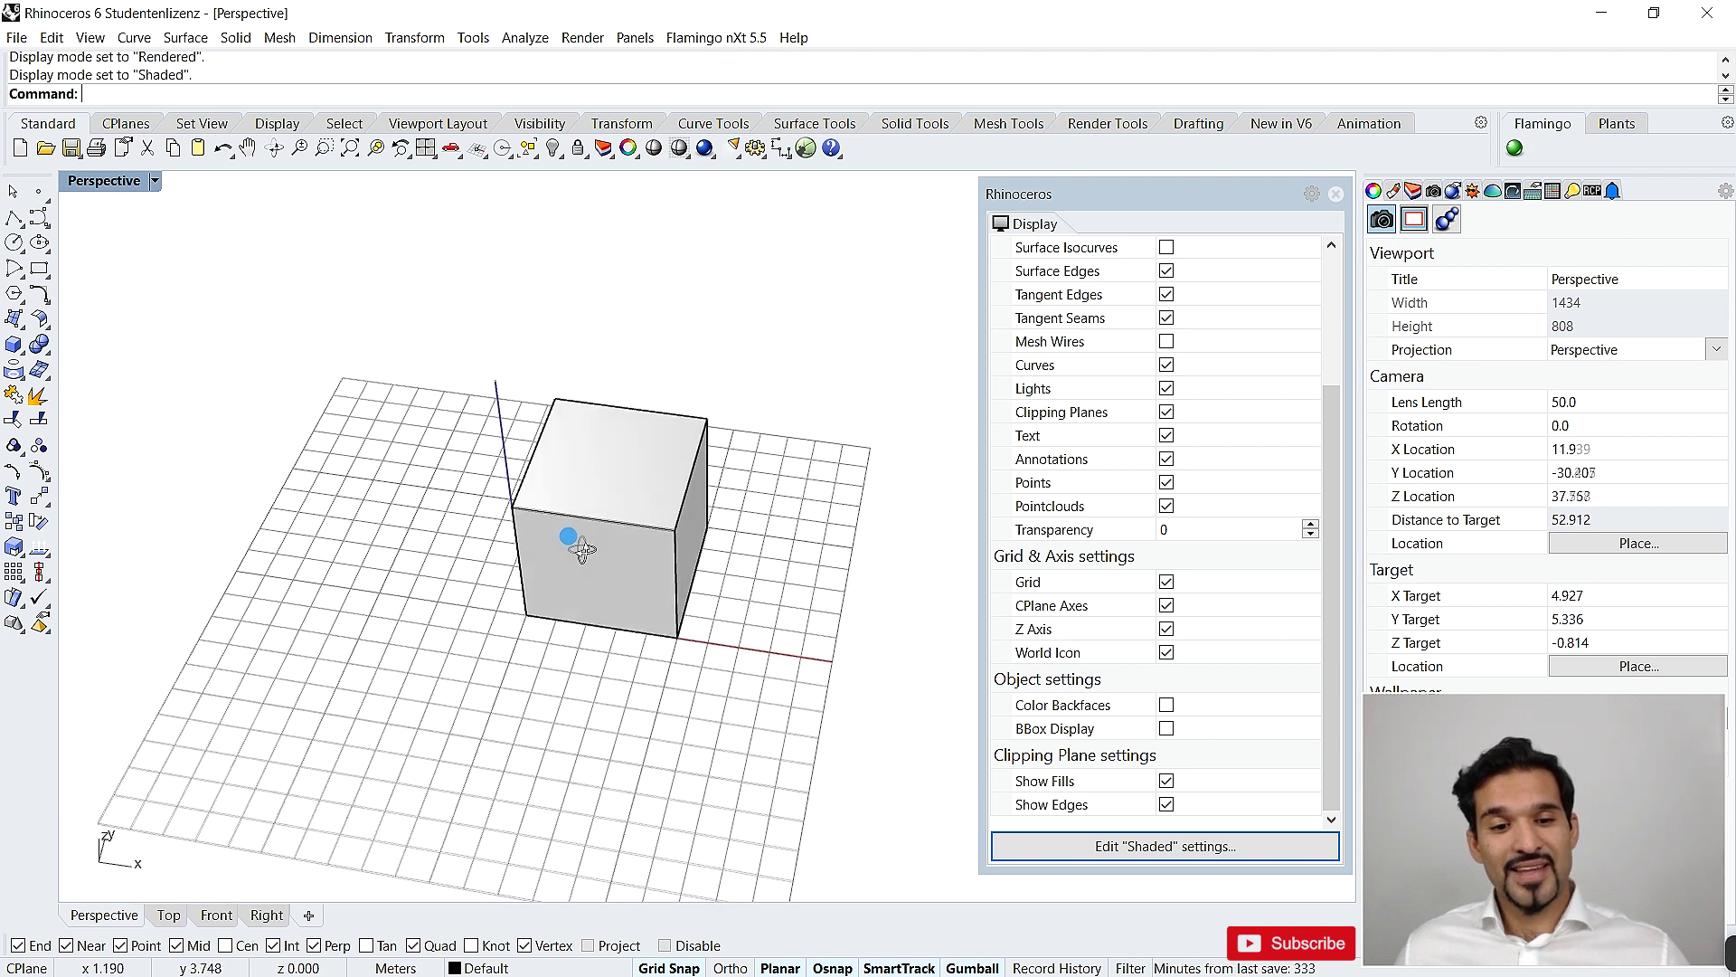
pyautogui.click(614, 498)
pyautogui.press('Delete')
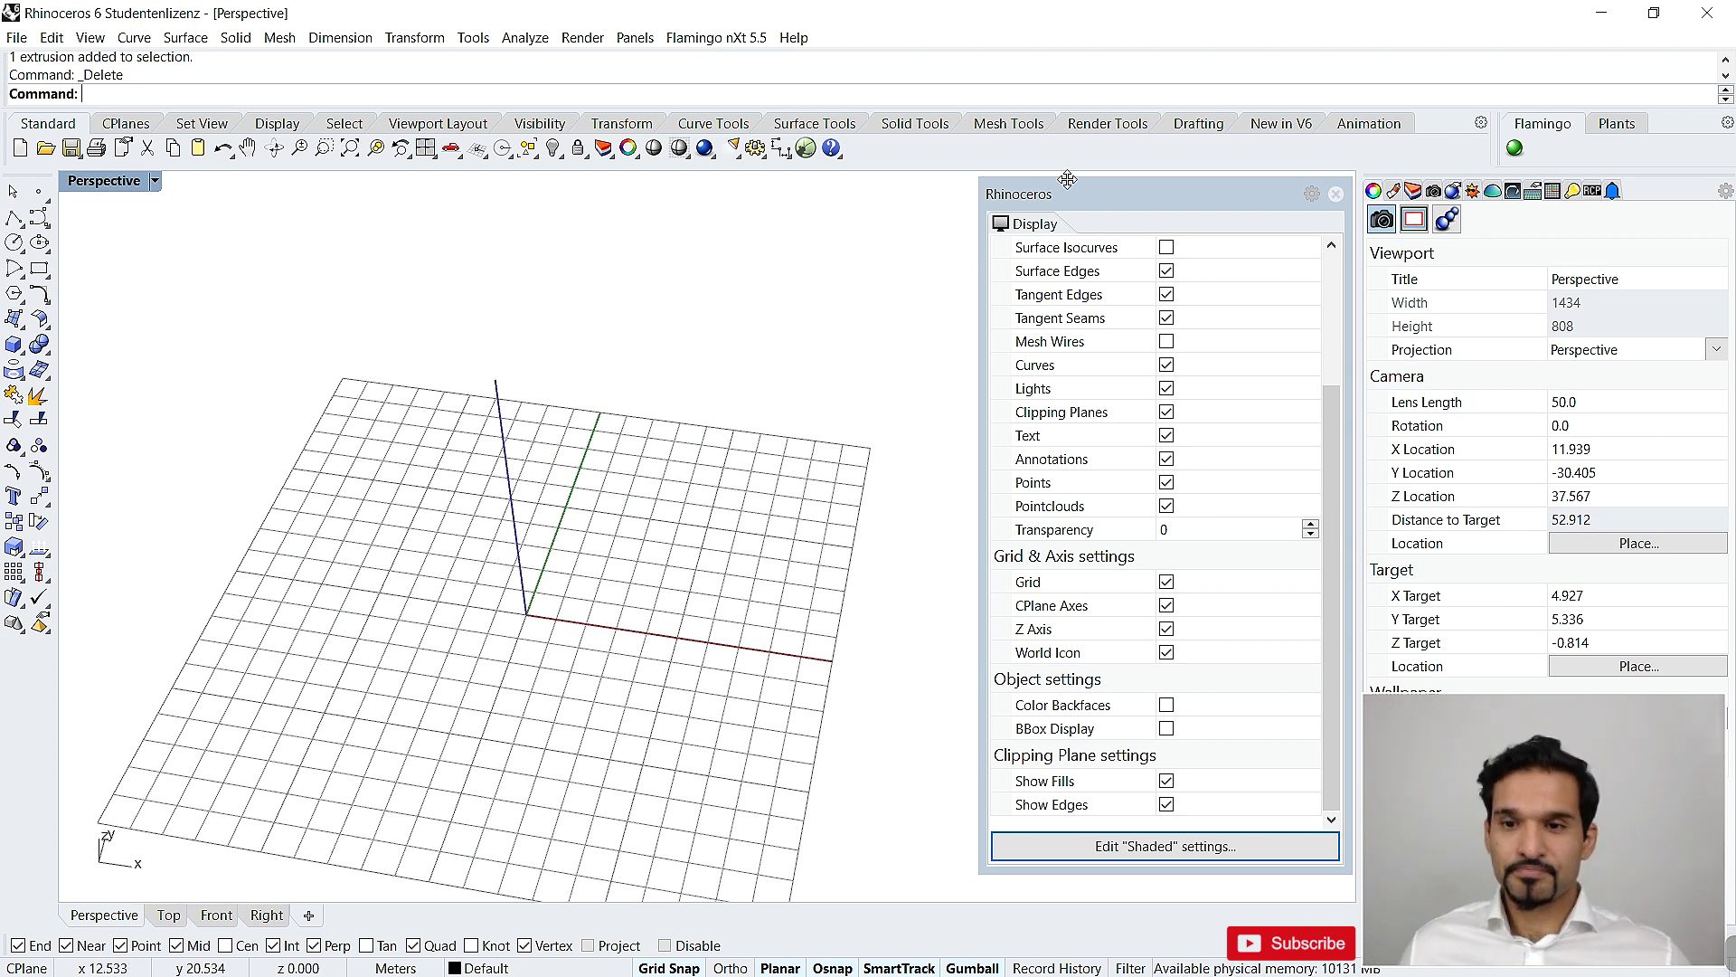
# Close the floating Display panel and add Display as the first of the docked side panels
pyautogui.moveTo(1059, 193); pyautogui.dragTo(943, 222)
pyautogui.click(1068, 212)
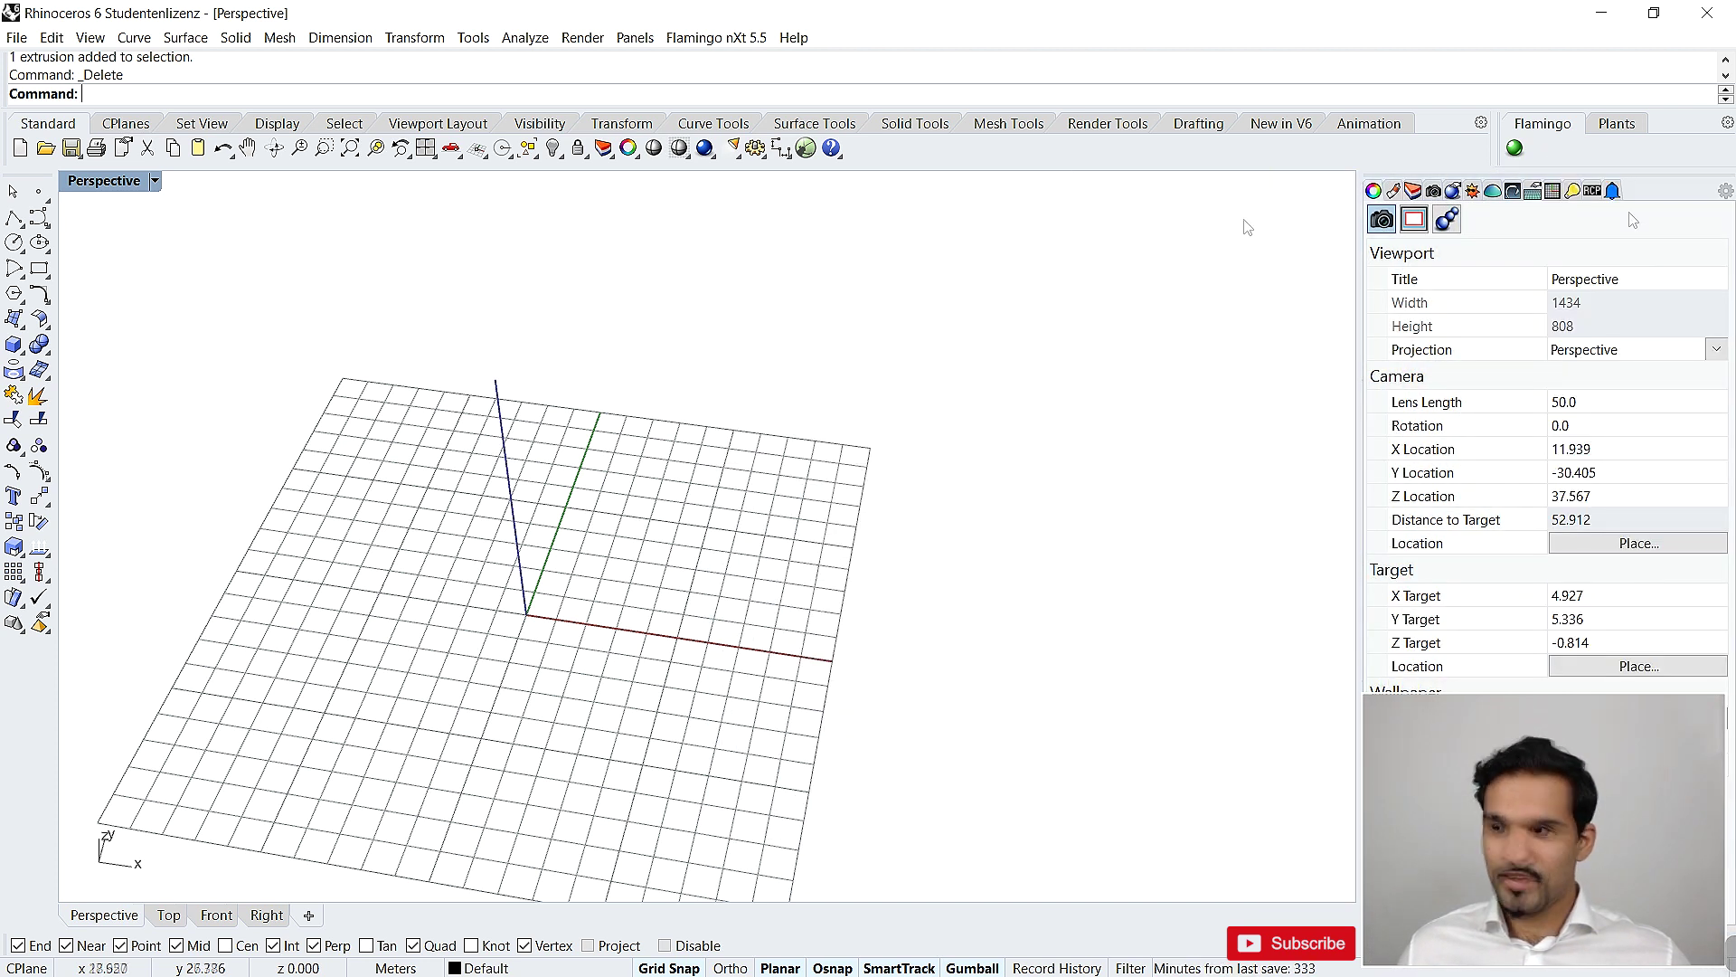
pyautogui.click(1724, 192)
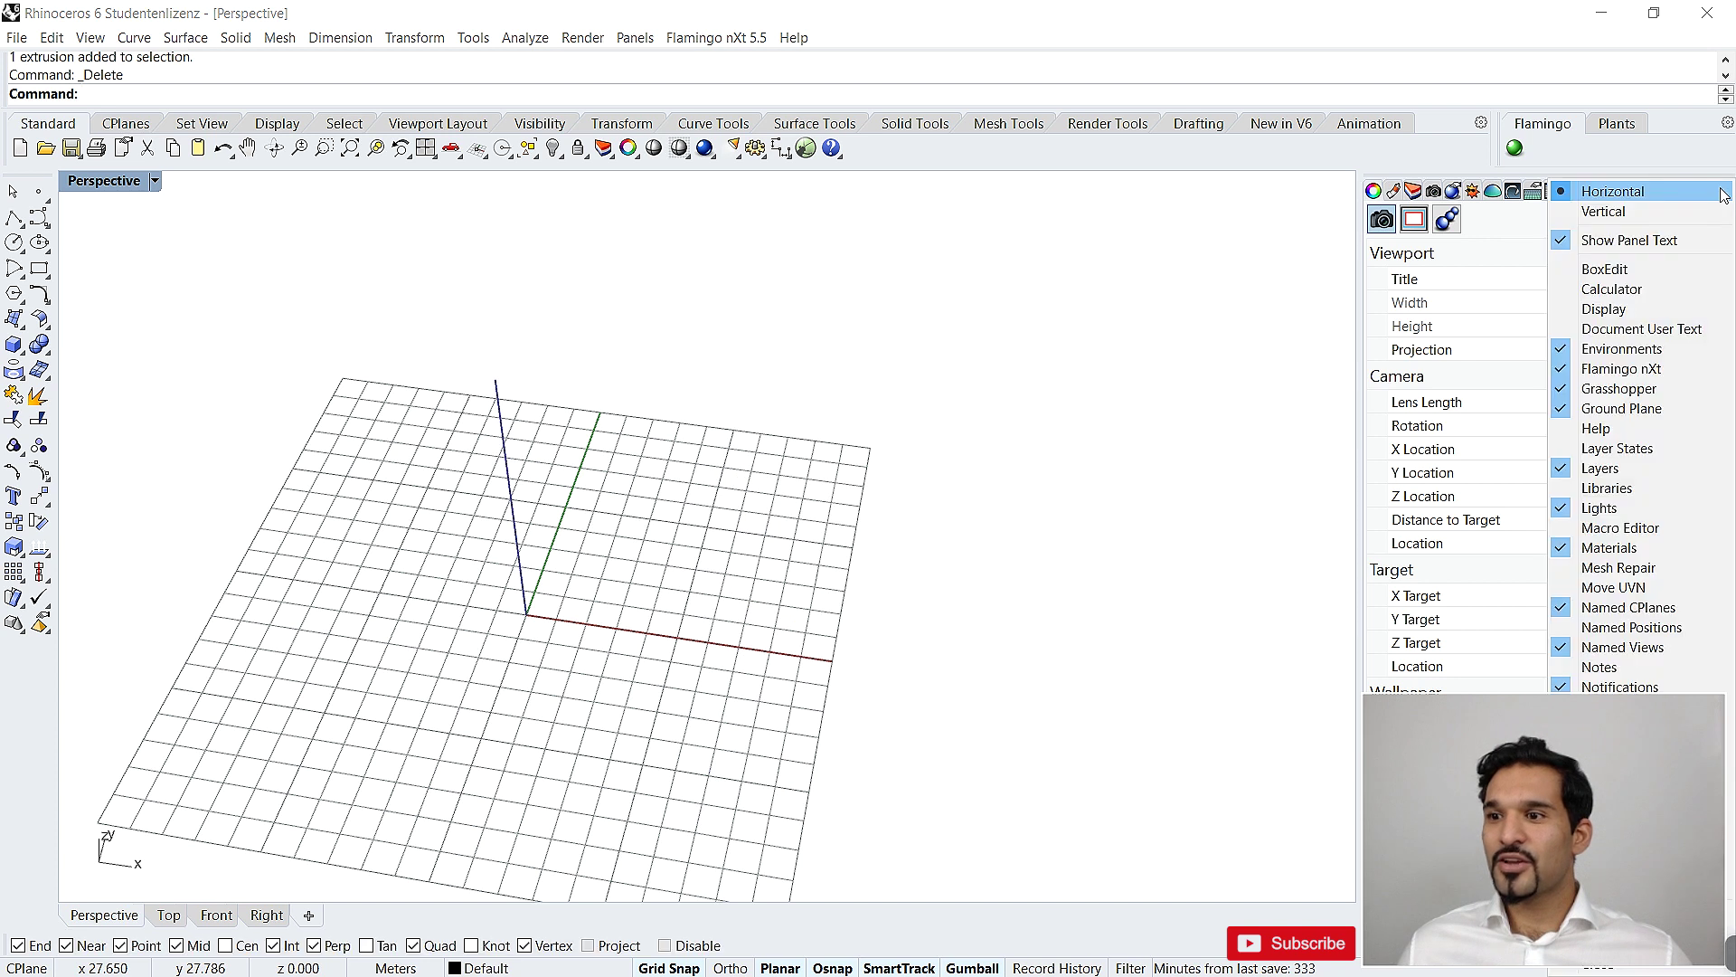
pyautogui.click(1625, 309)
pyautogui.moveTo(1642, 196); pyautogui.dragTo(1387, 192)
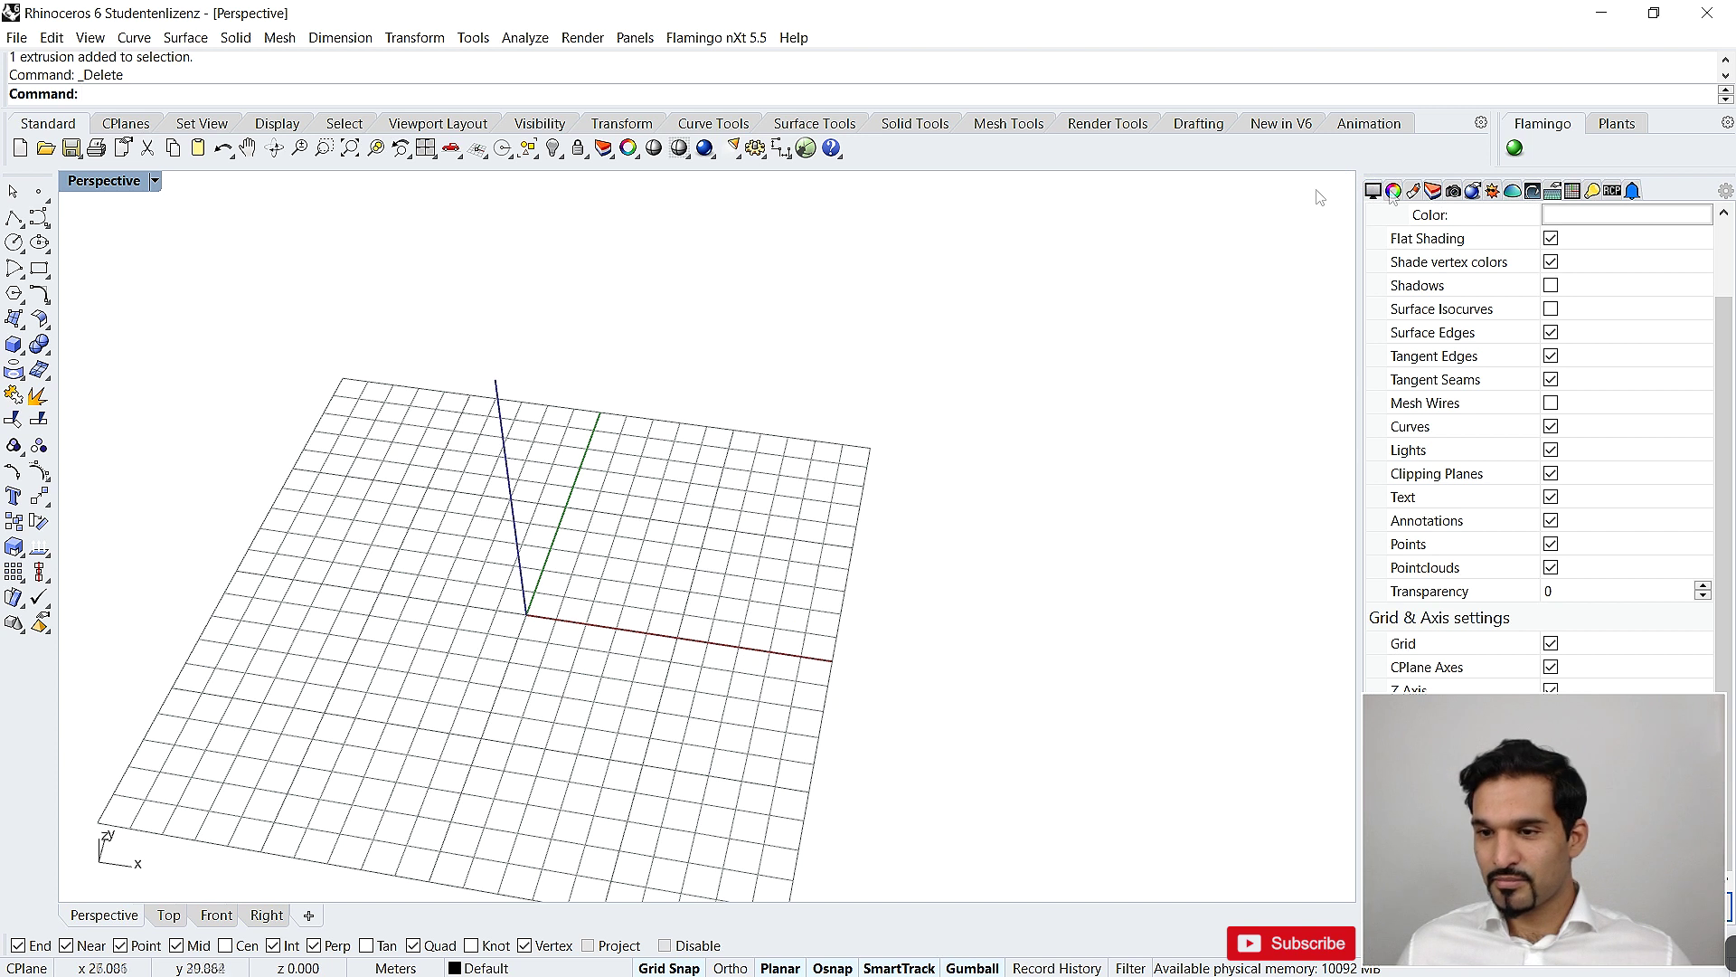
pyautogui.click(1373, 191)
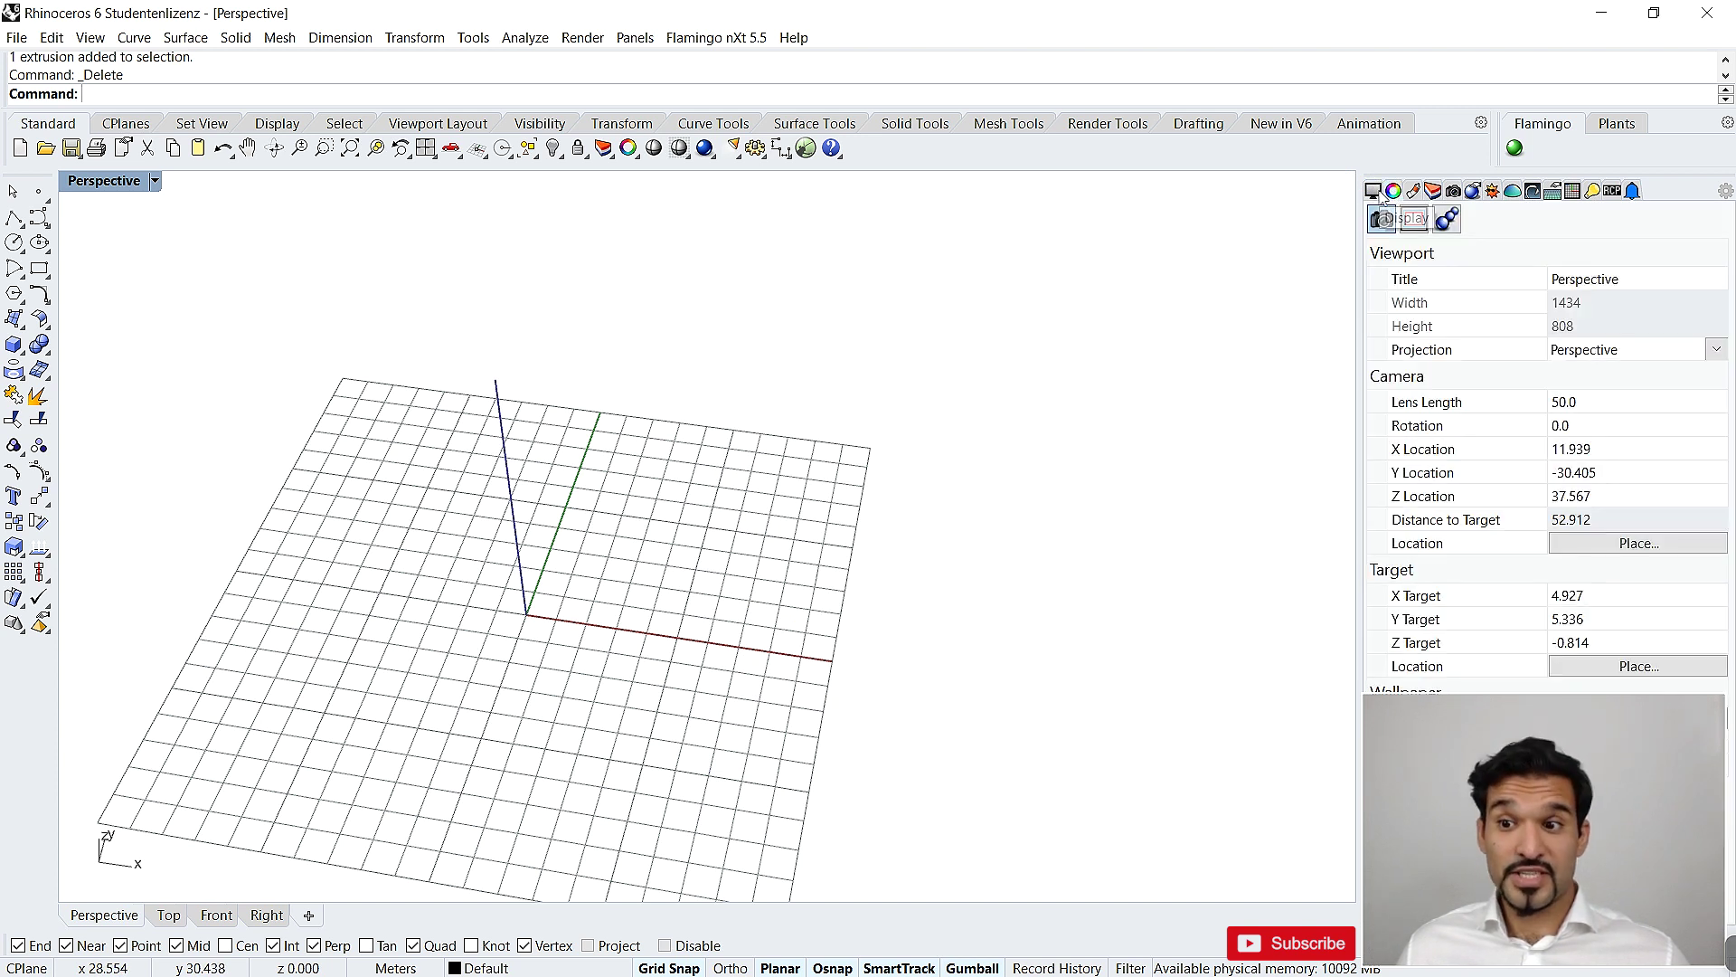
pyautogui.click(1393, 192)
# Set the Shaded mode's solid background color to Black
pyautogui.scroll(2, 1616, 380)
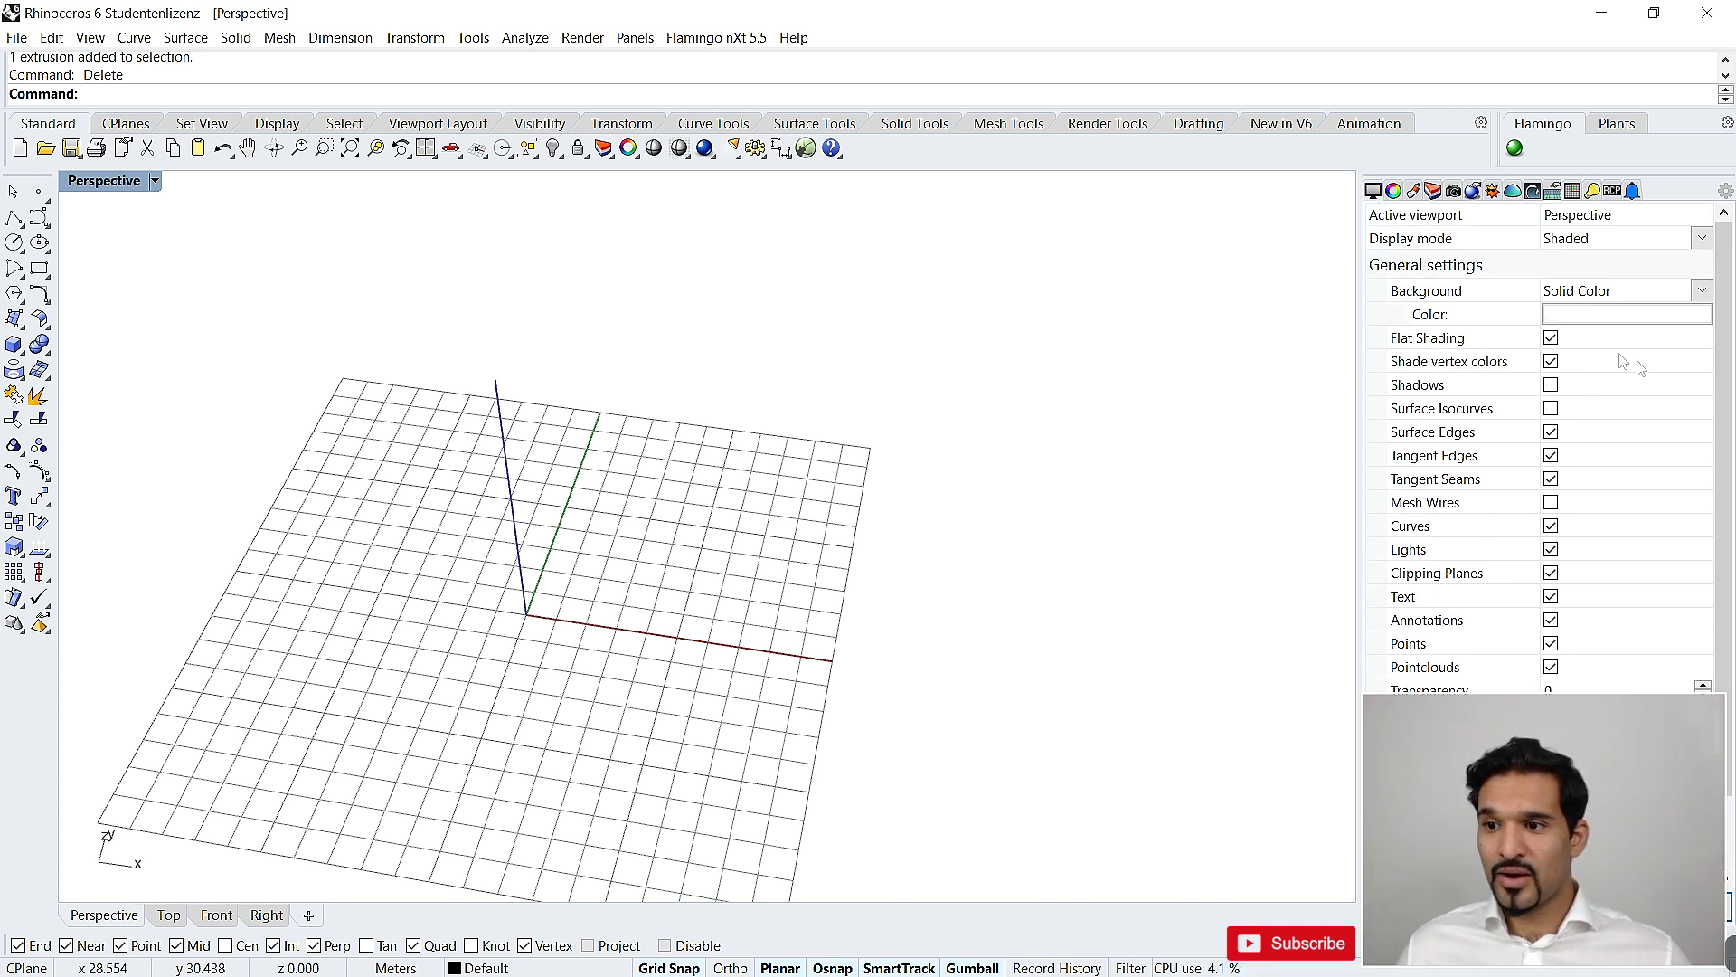
pyautogui.click(1578, 314)
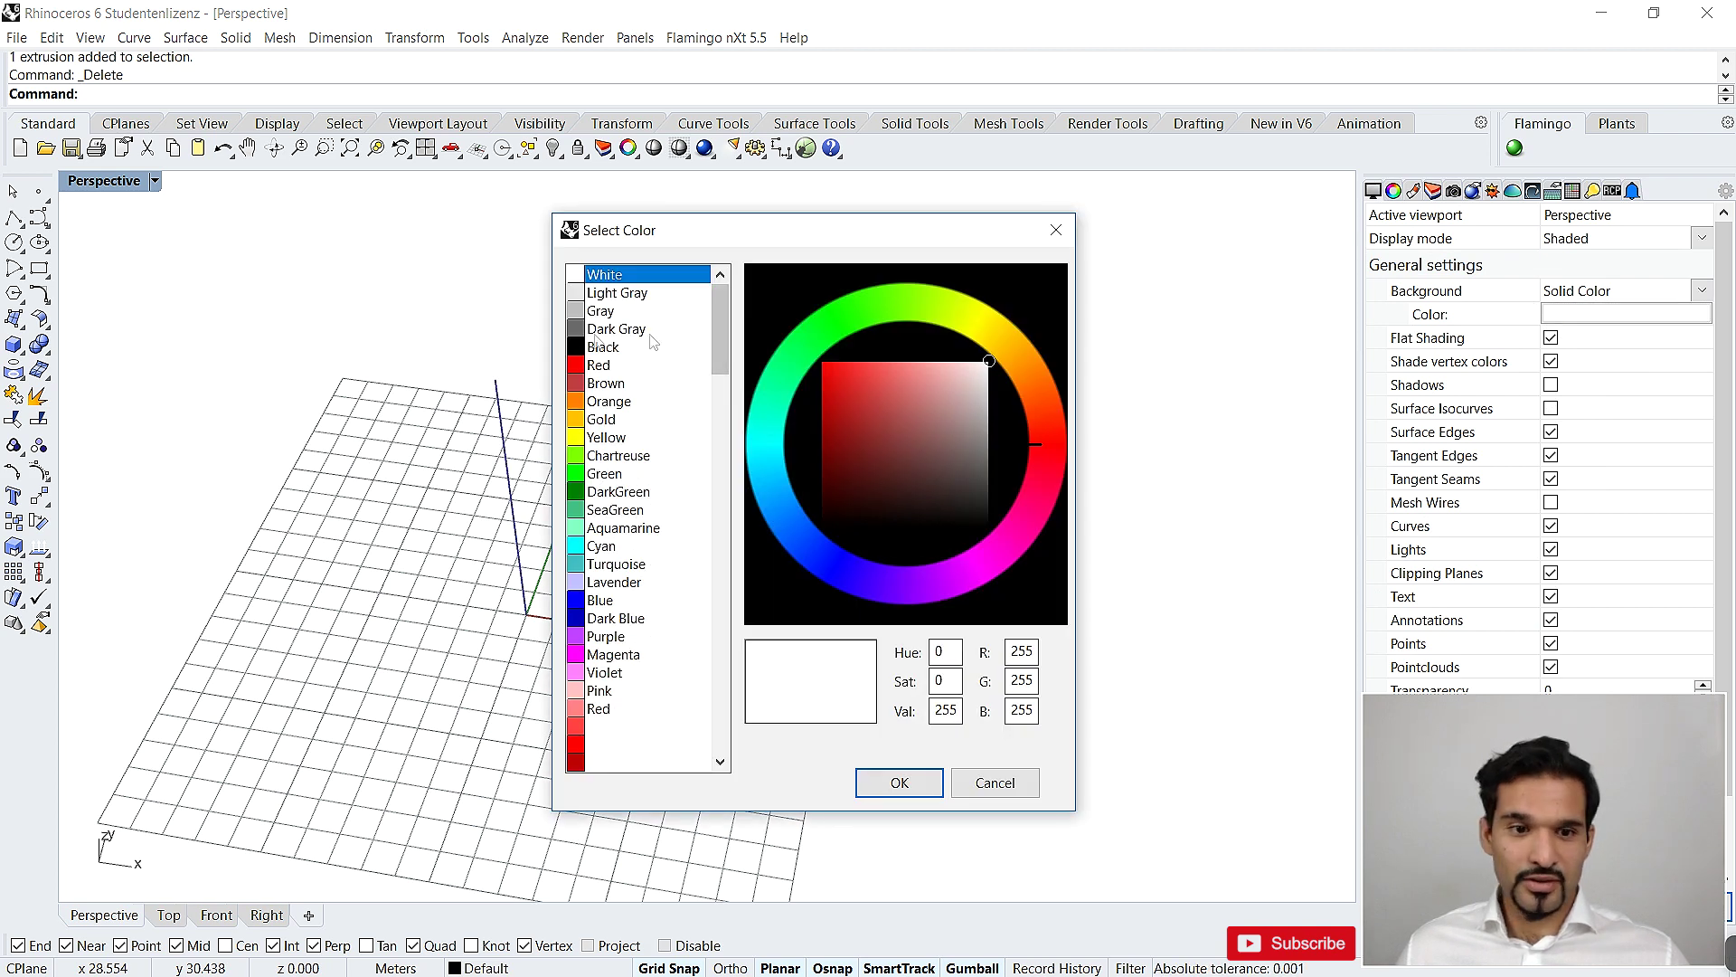
pyautogui.click(597, 347)
pyautogui.click(900, 782)
pyautogui.moveTo(892, 791); pyautogui.dragTo(565, 652, button='right')
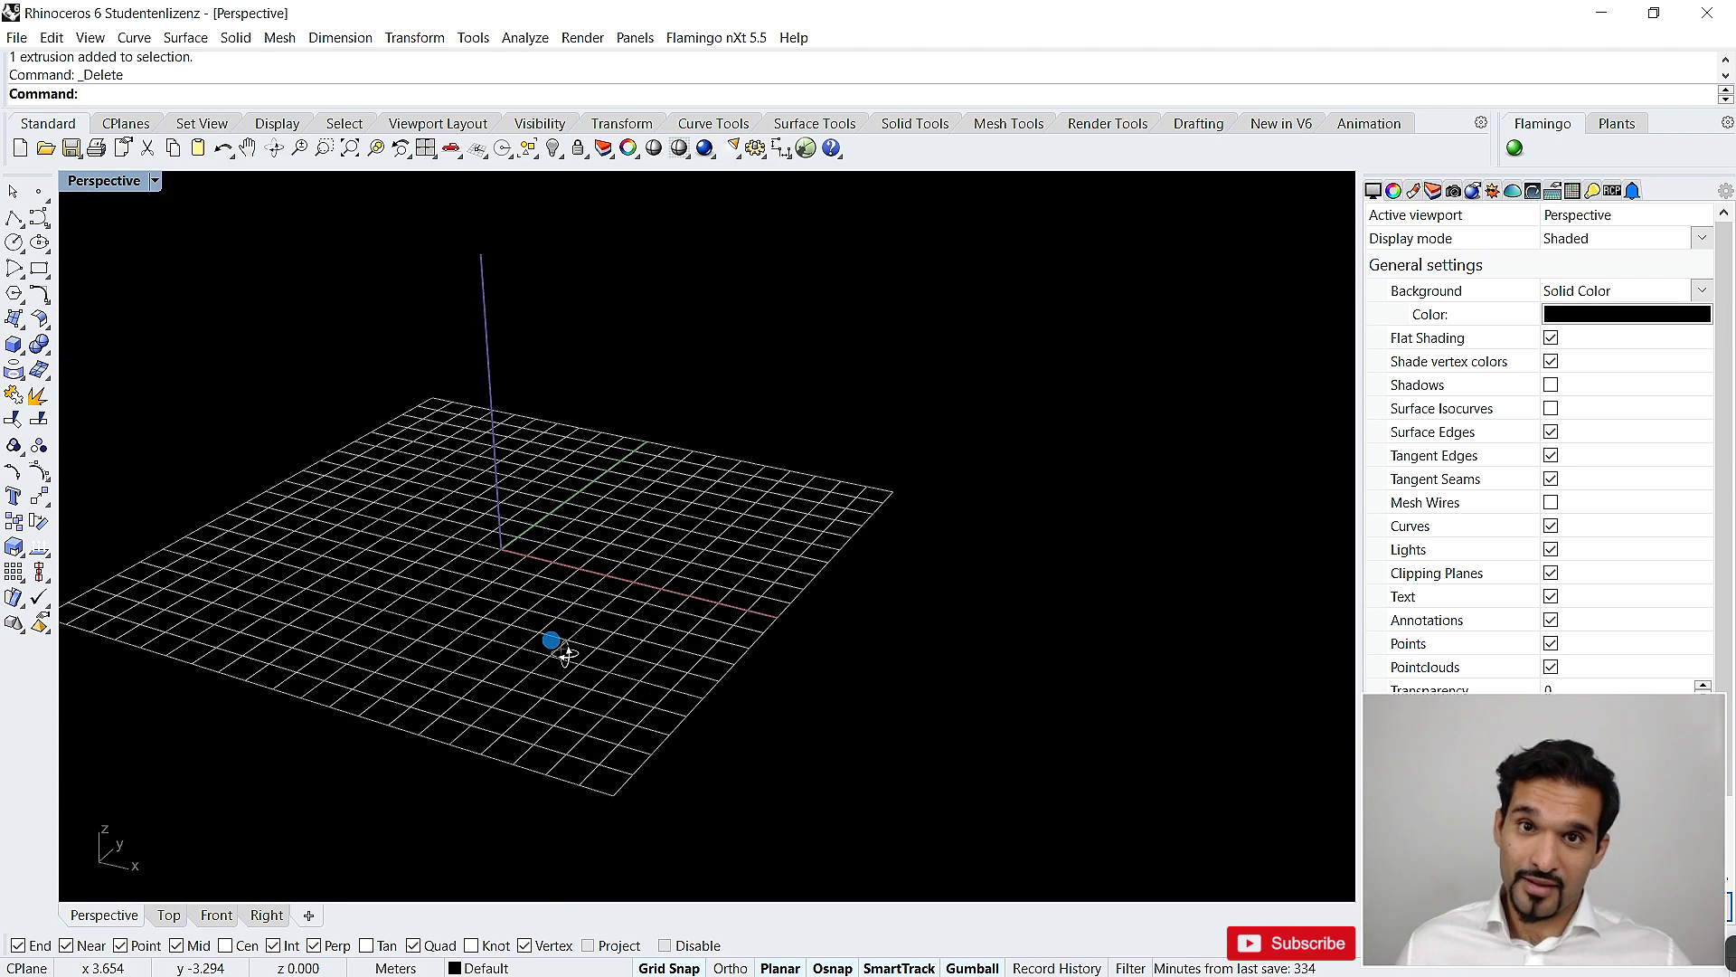
# Restore the Shaded mode's background color to White
pyautogui.click(1582, 313)
pyautogui.click(665, 276)
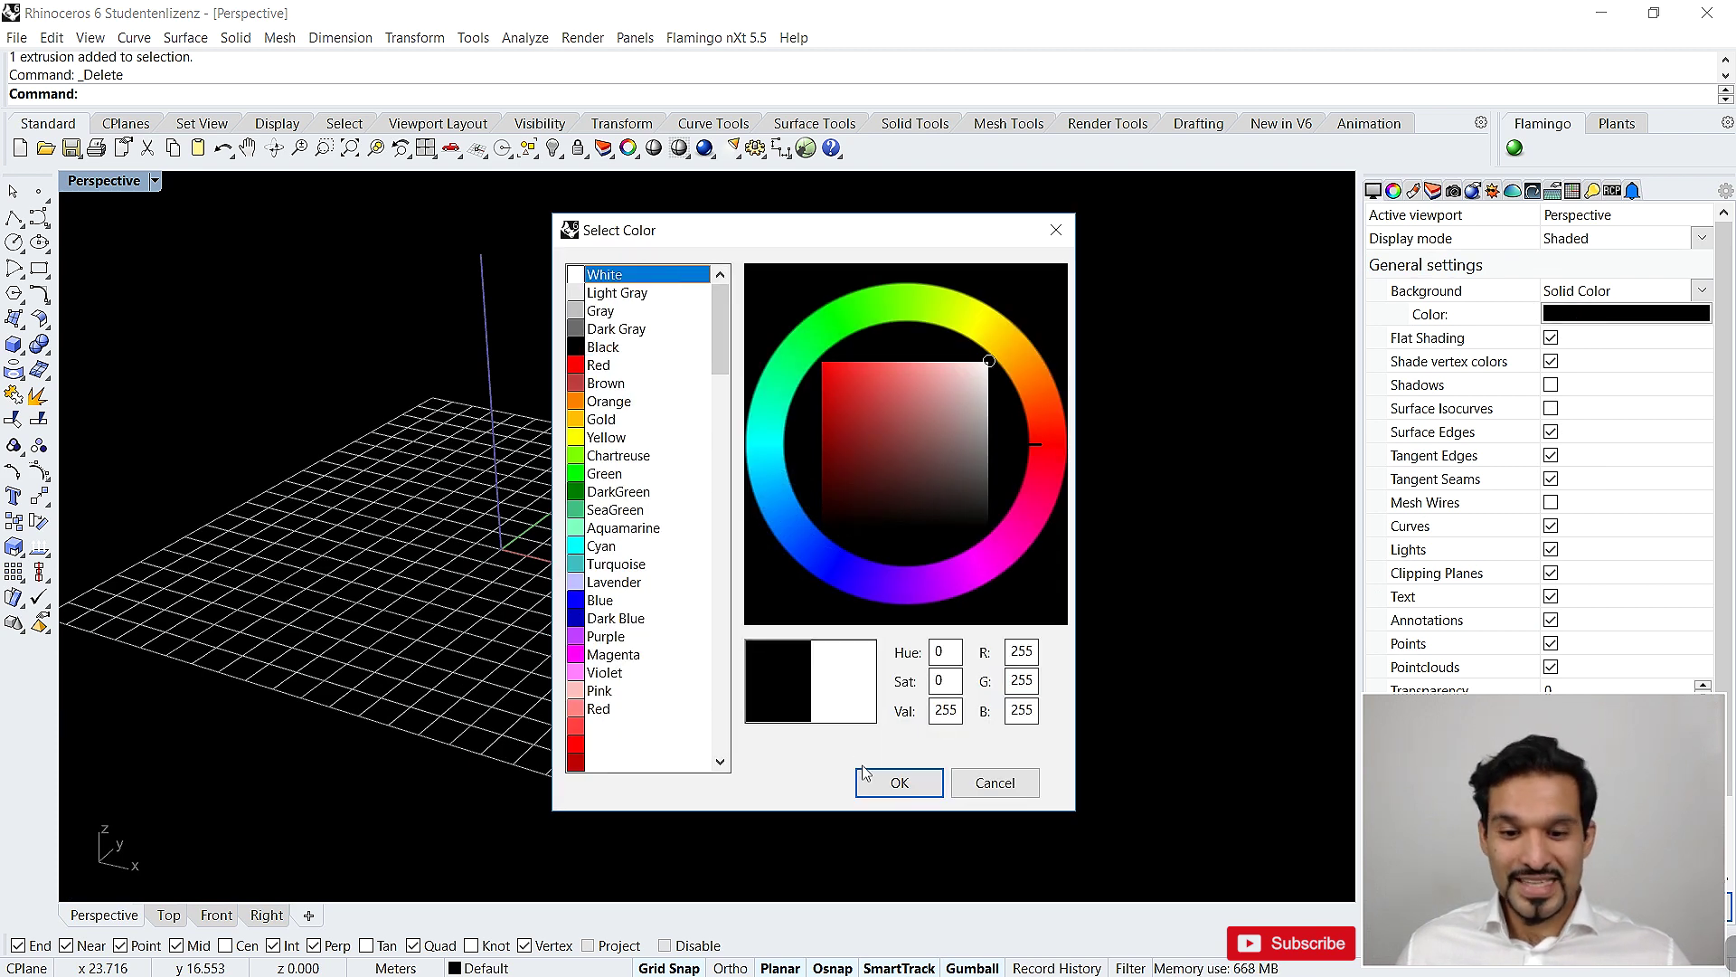
pyautogui.click(899, 783)
pyautogui.moveTo(709, 488); pyautogui.dragTo(461, 519, button='right')
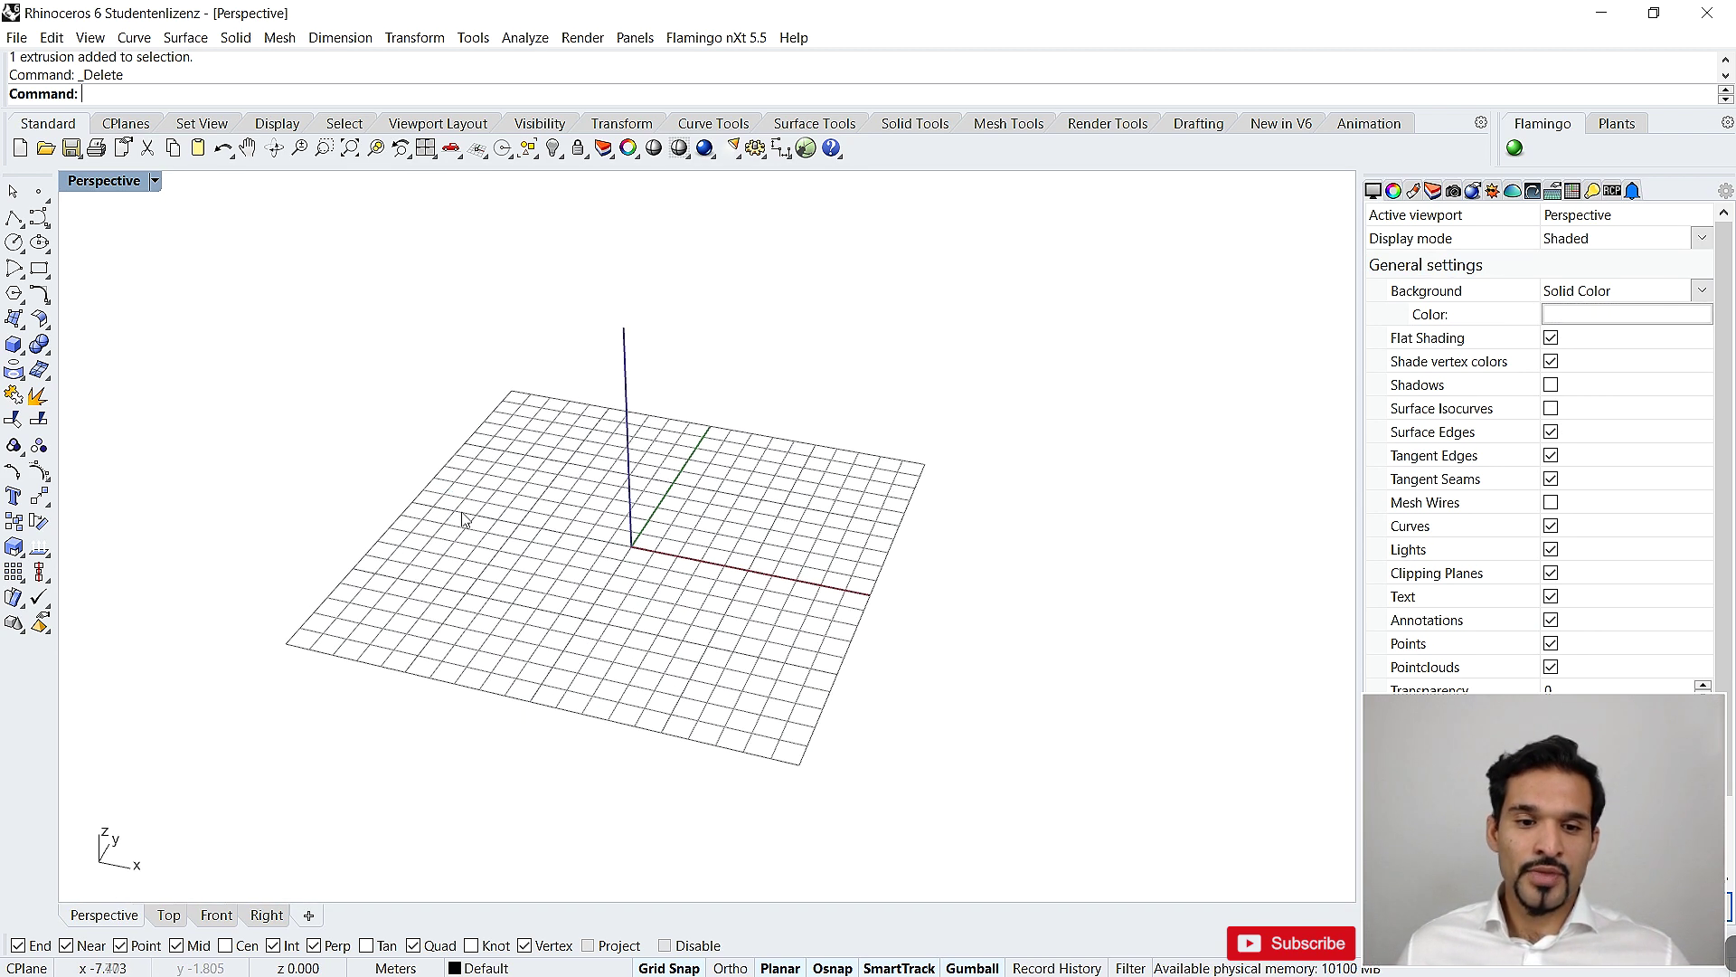
# View the grid in all four viewports and maximize the Perspective viewport again to examine its extent
pyautogui.doubleClick(122, 181)
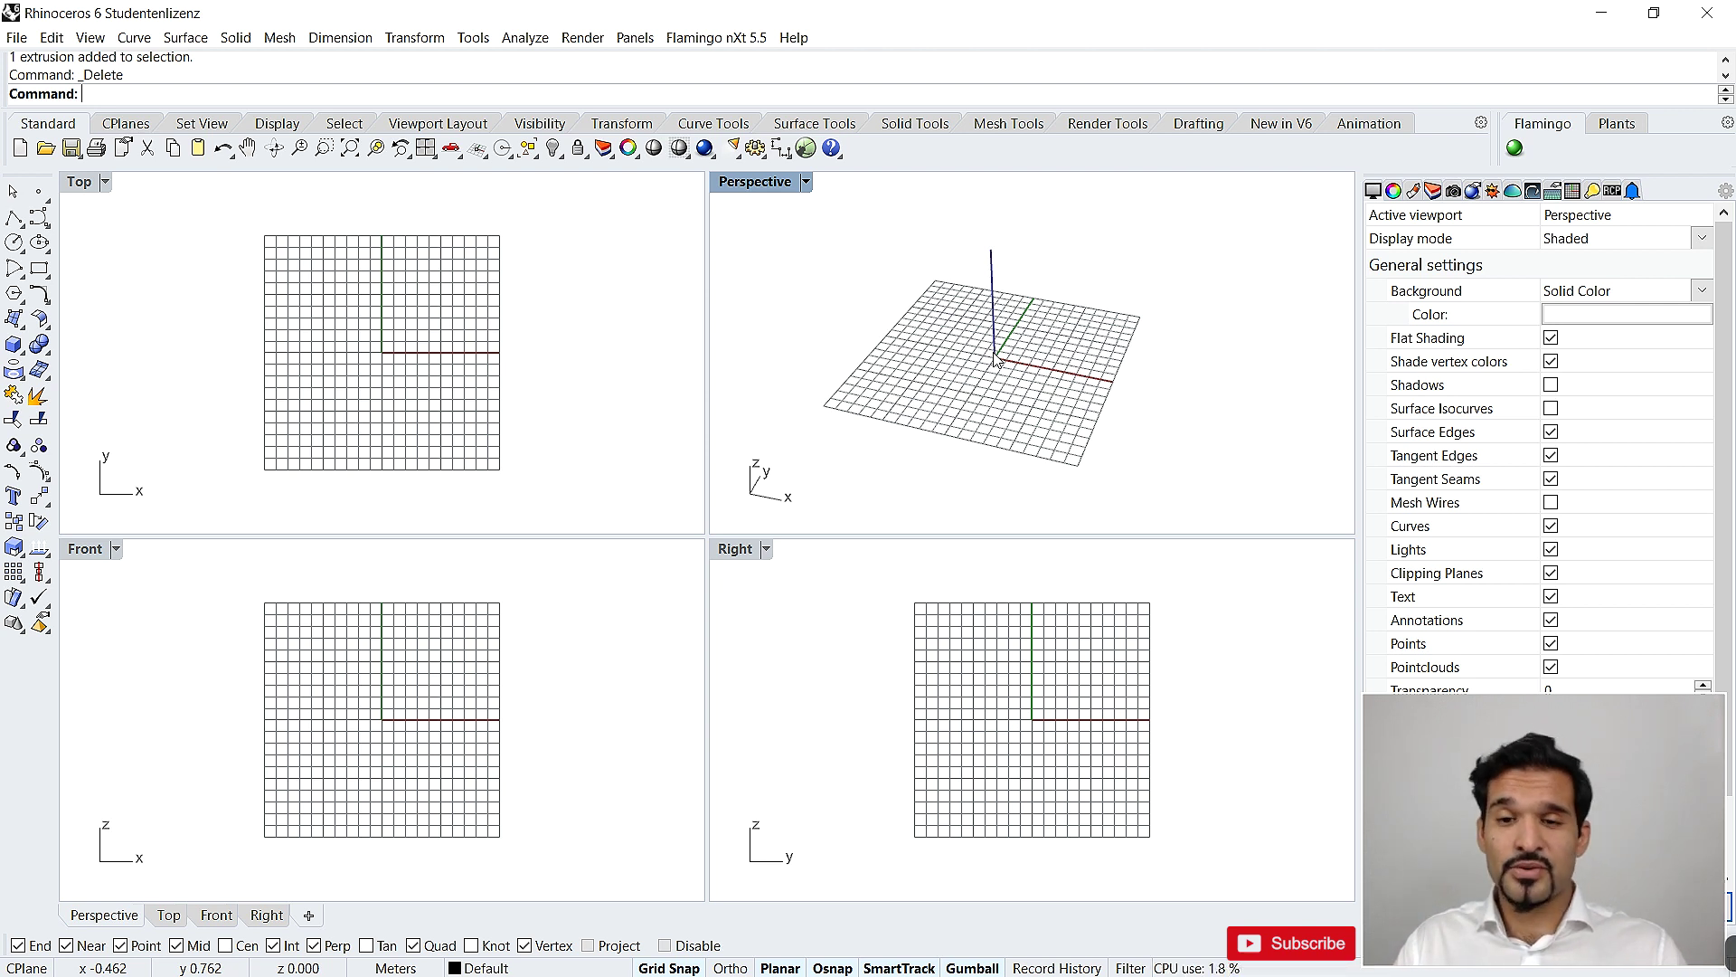
pyautogui.doubleClick(755, 182)
pyautogui.scroll(-3, 464, 508)
pyautogui.scroll(2, 590, 513)
pyautogui.scroll(-3, 588, 513)
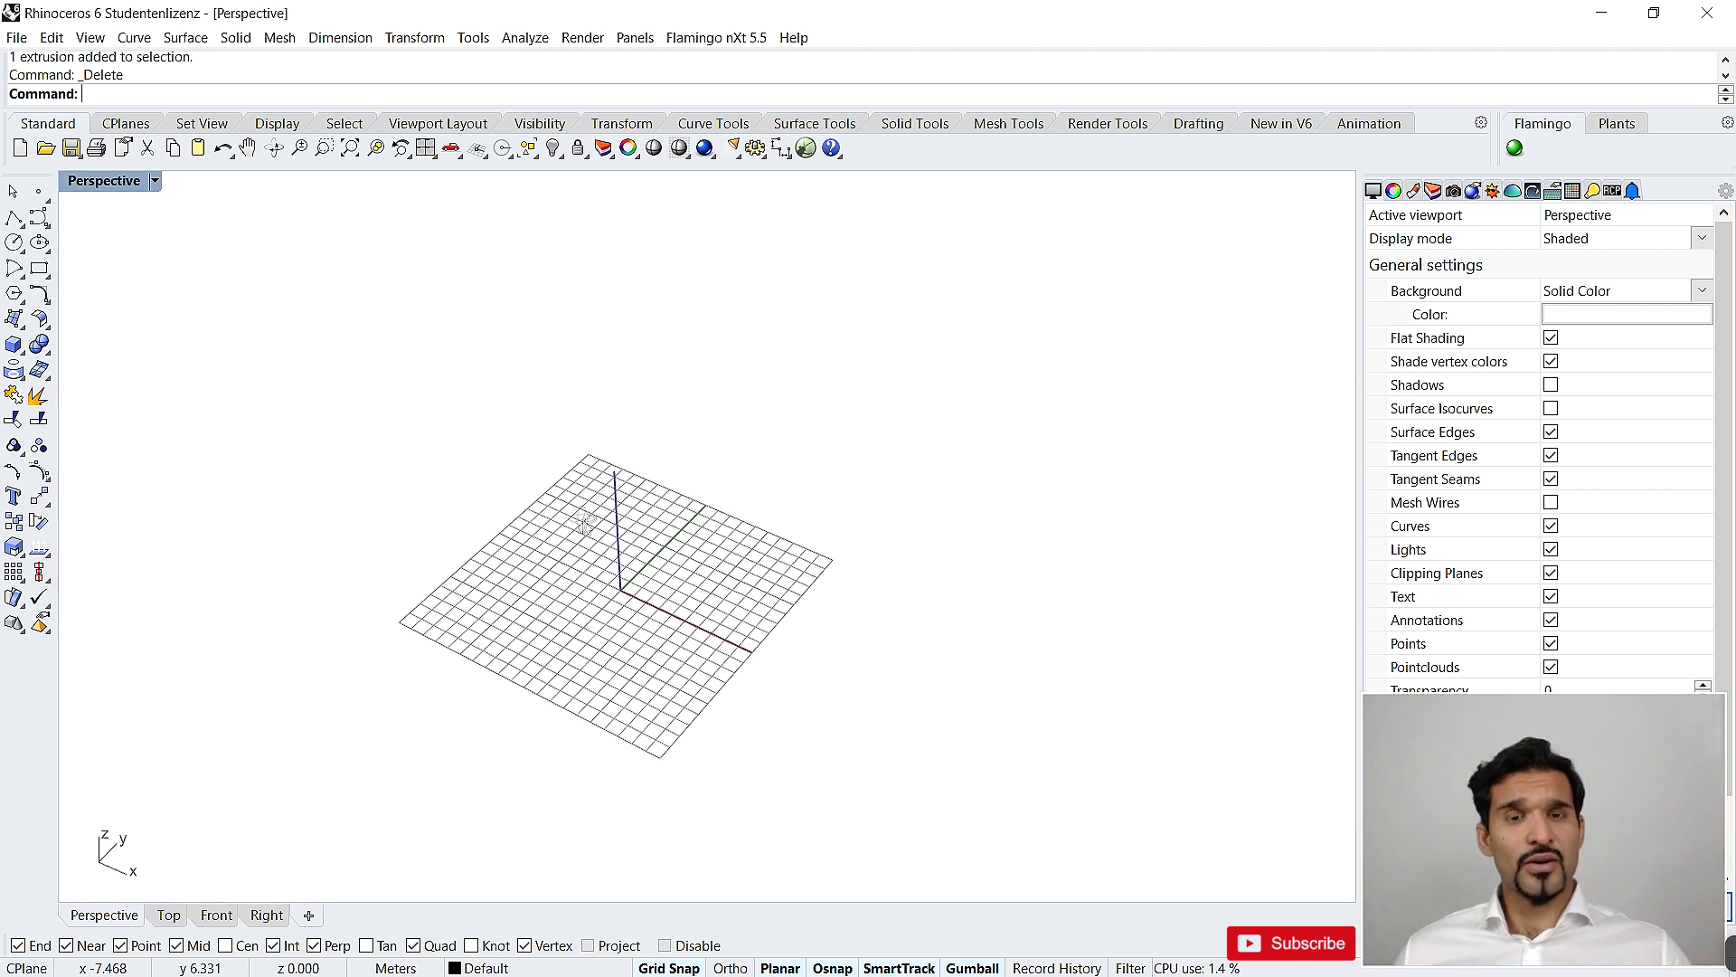
pyautogui.moveTo(467, 600); pyautogui.dragTo(419, 574, button='right')
pyautogui.scroll(2, 381, 564)
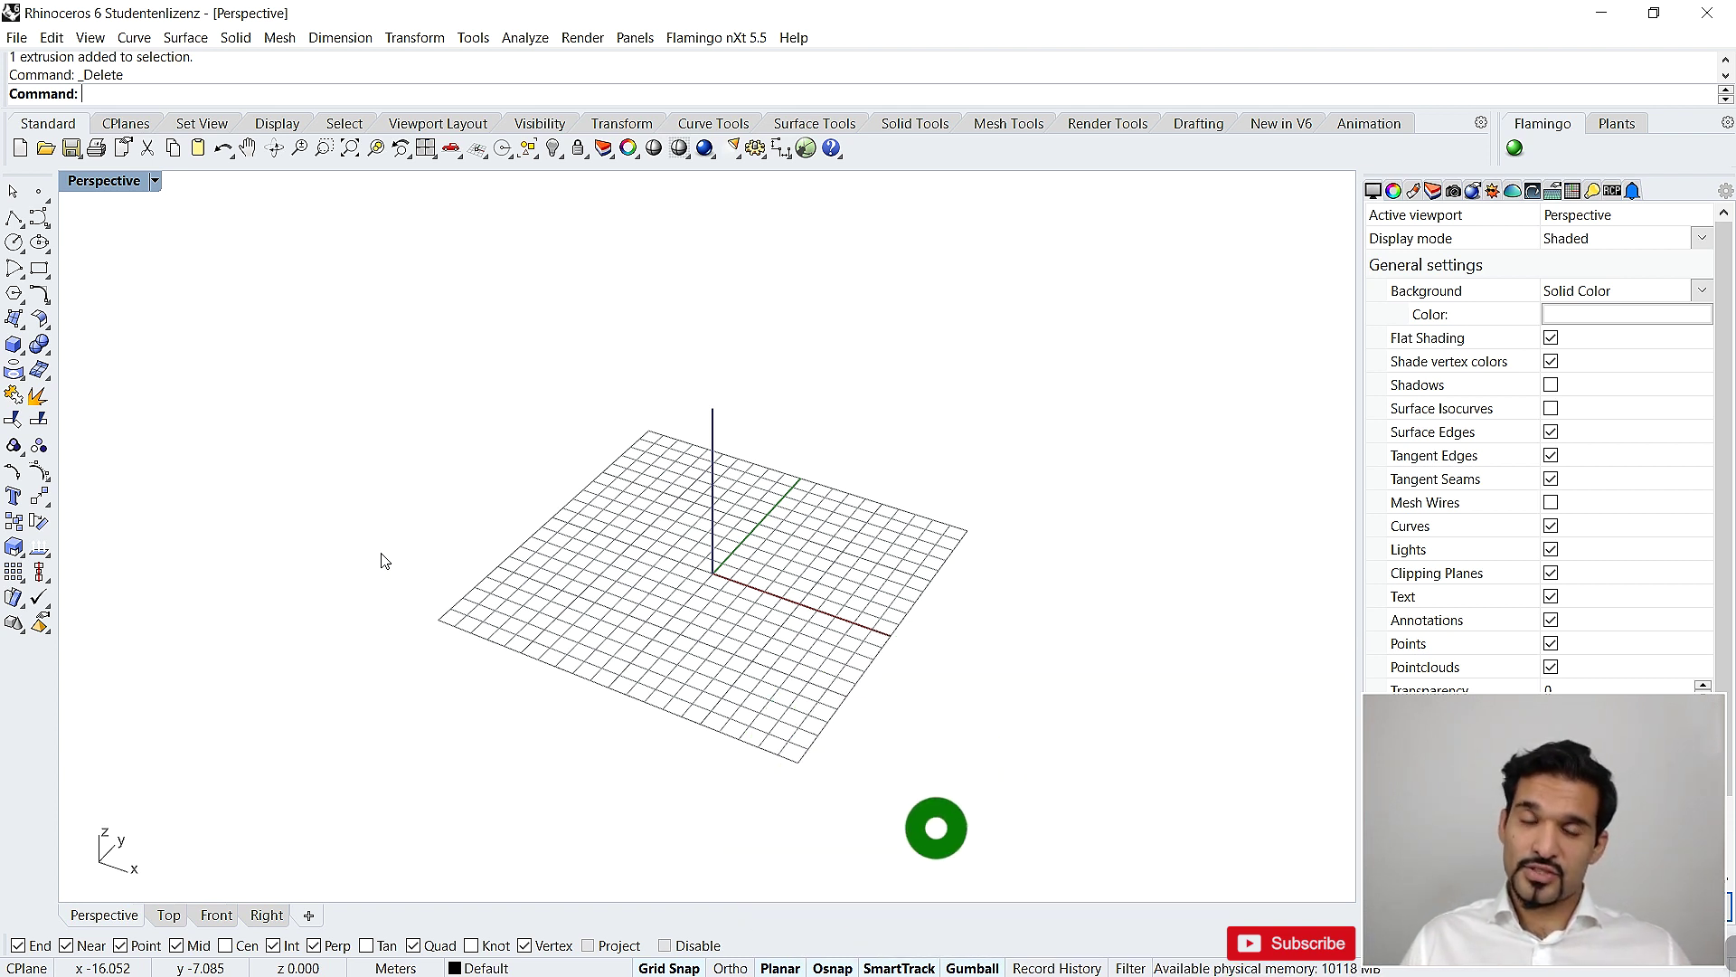
# Open the document's Grid options, review the grid properties and snap spacing, and close the dialog
pyautogui.write('OPtions')
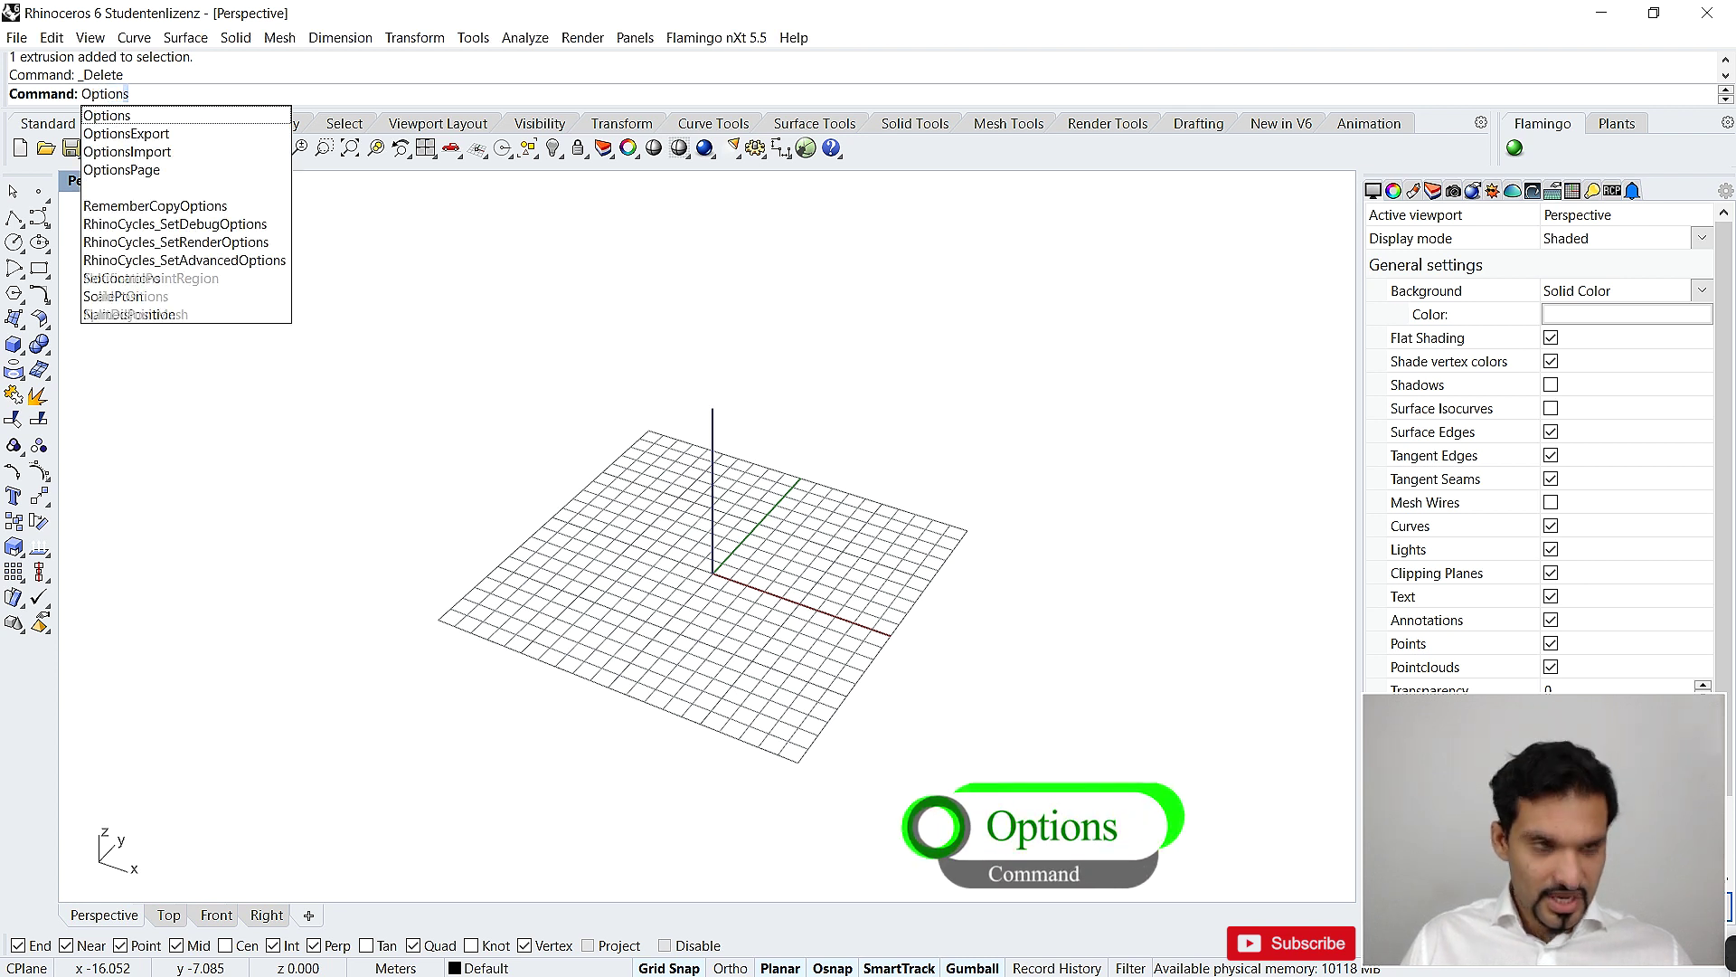
pyautogui.press('Return')
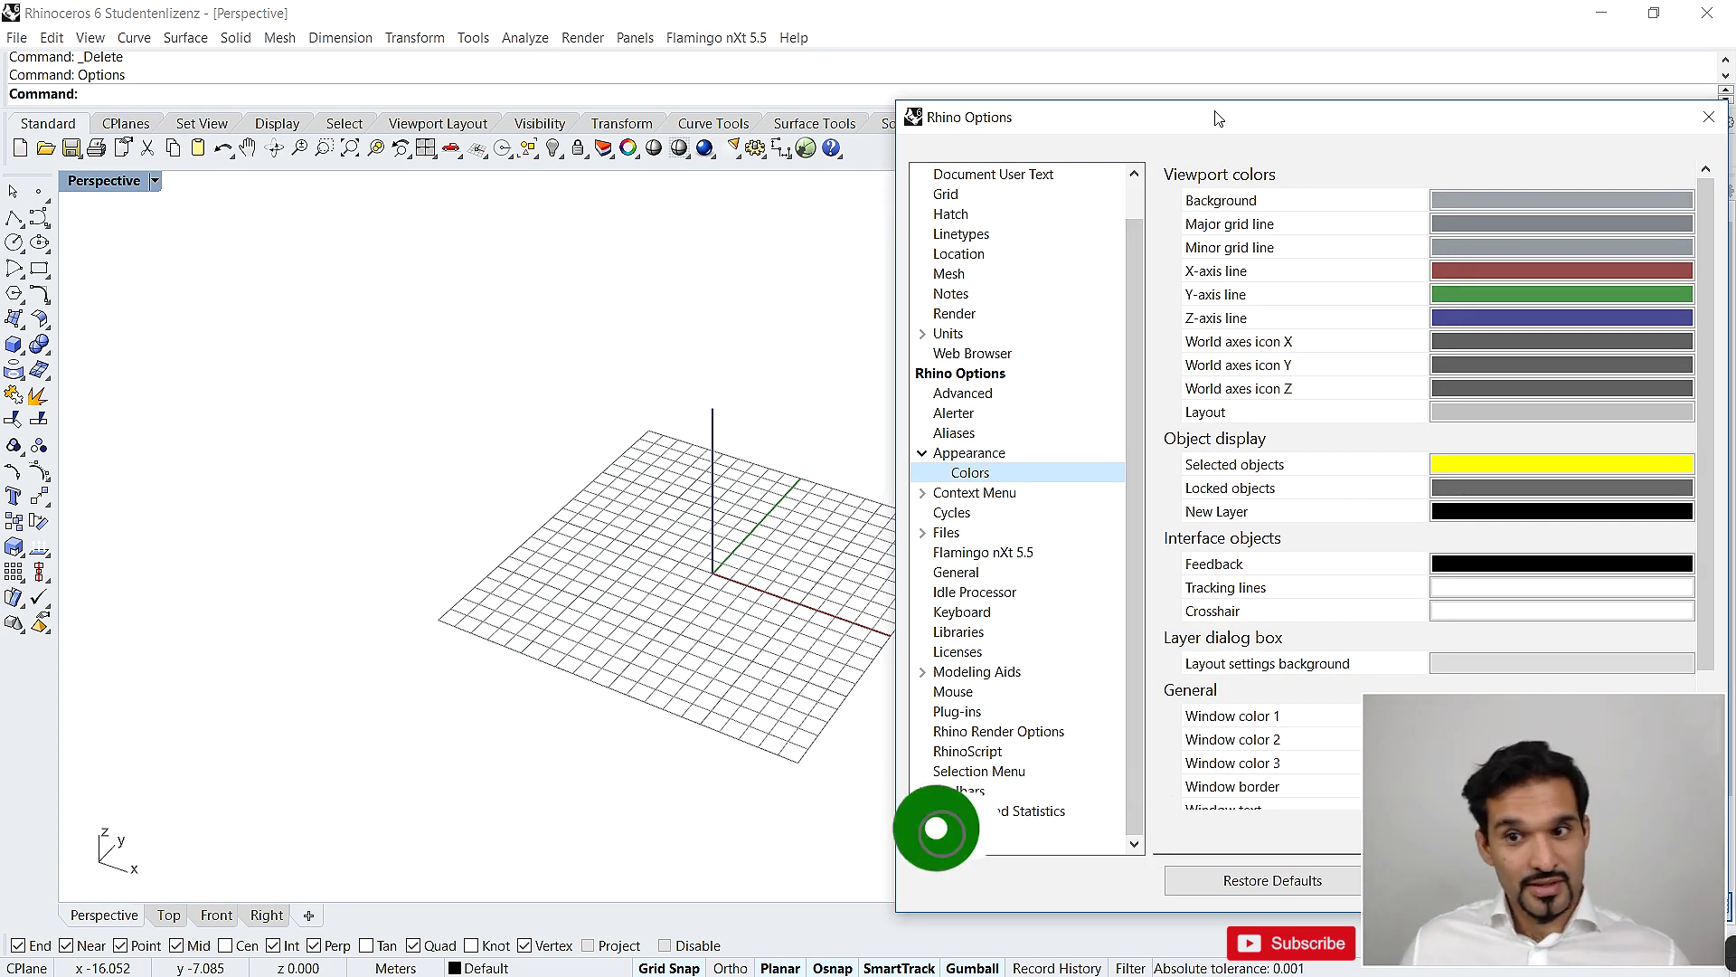
pyautogui.moveTo(1218, 118); pyautogui.dragTo(1197, 85)
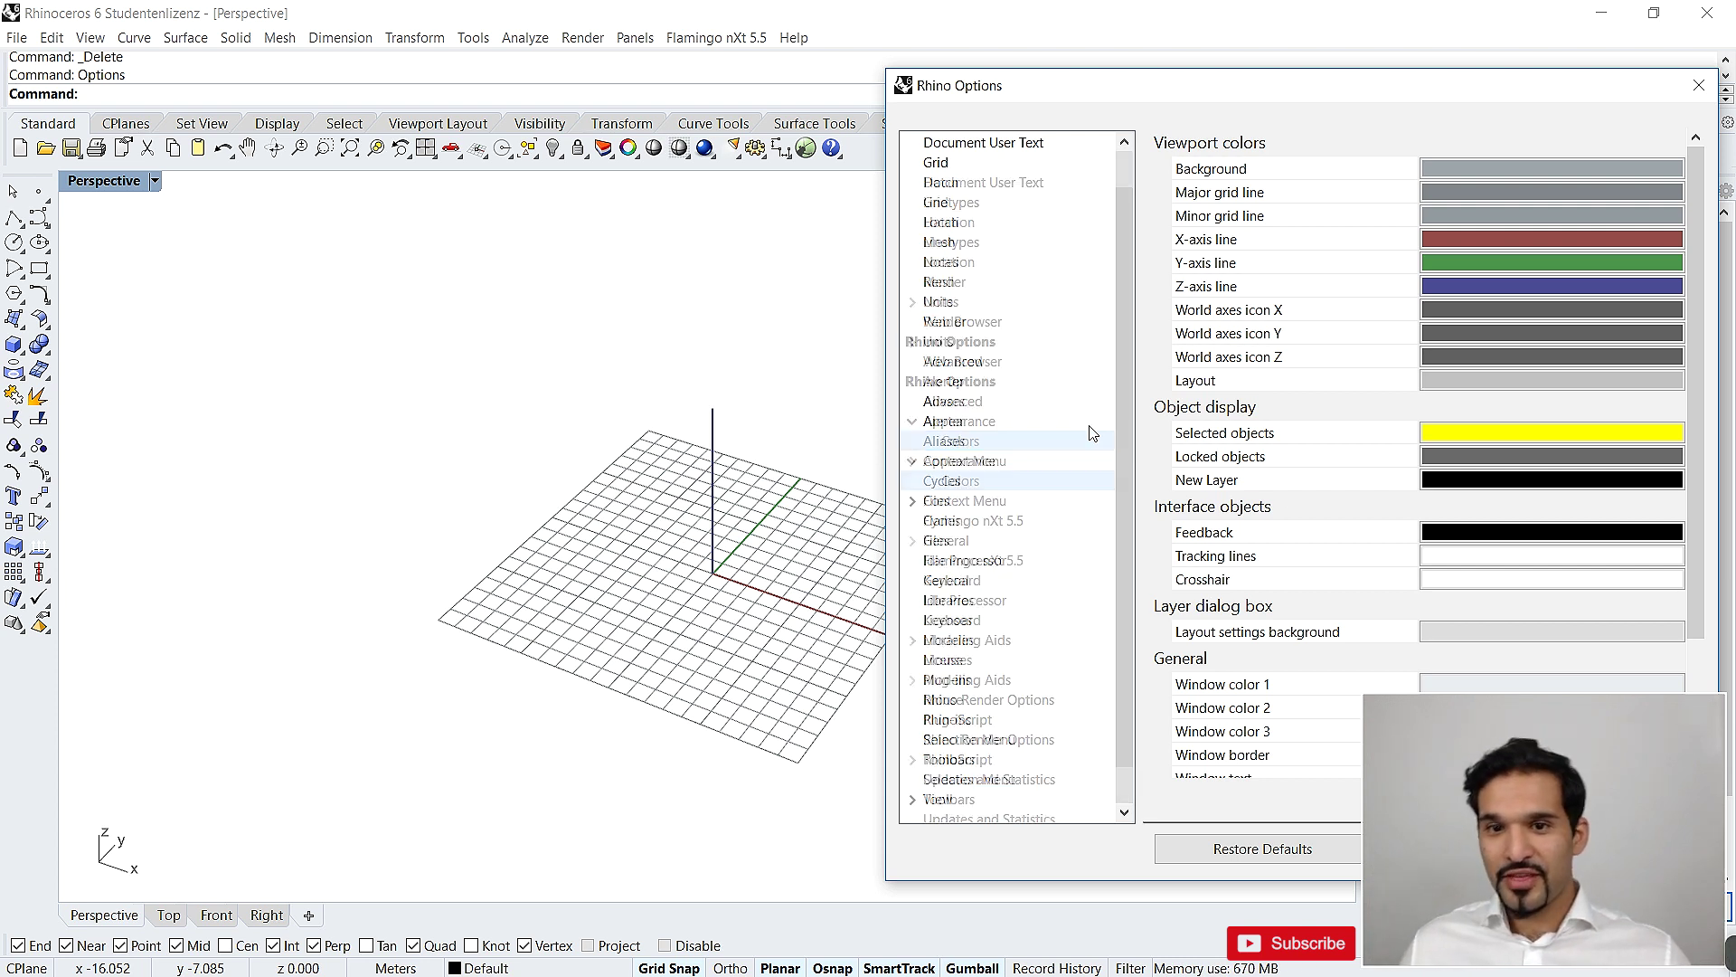
pyautogui.scroll(2, 1030, 361)
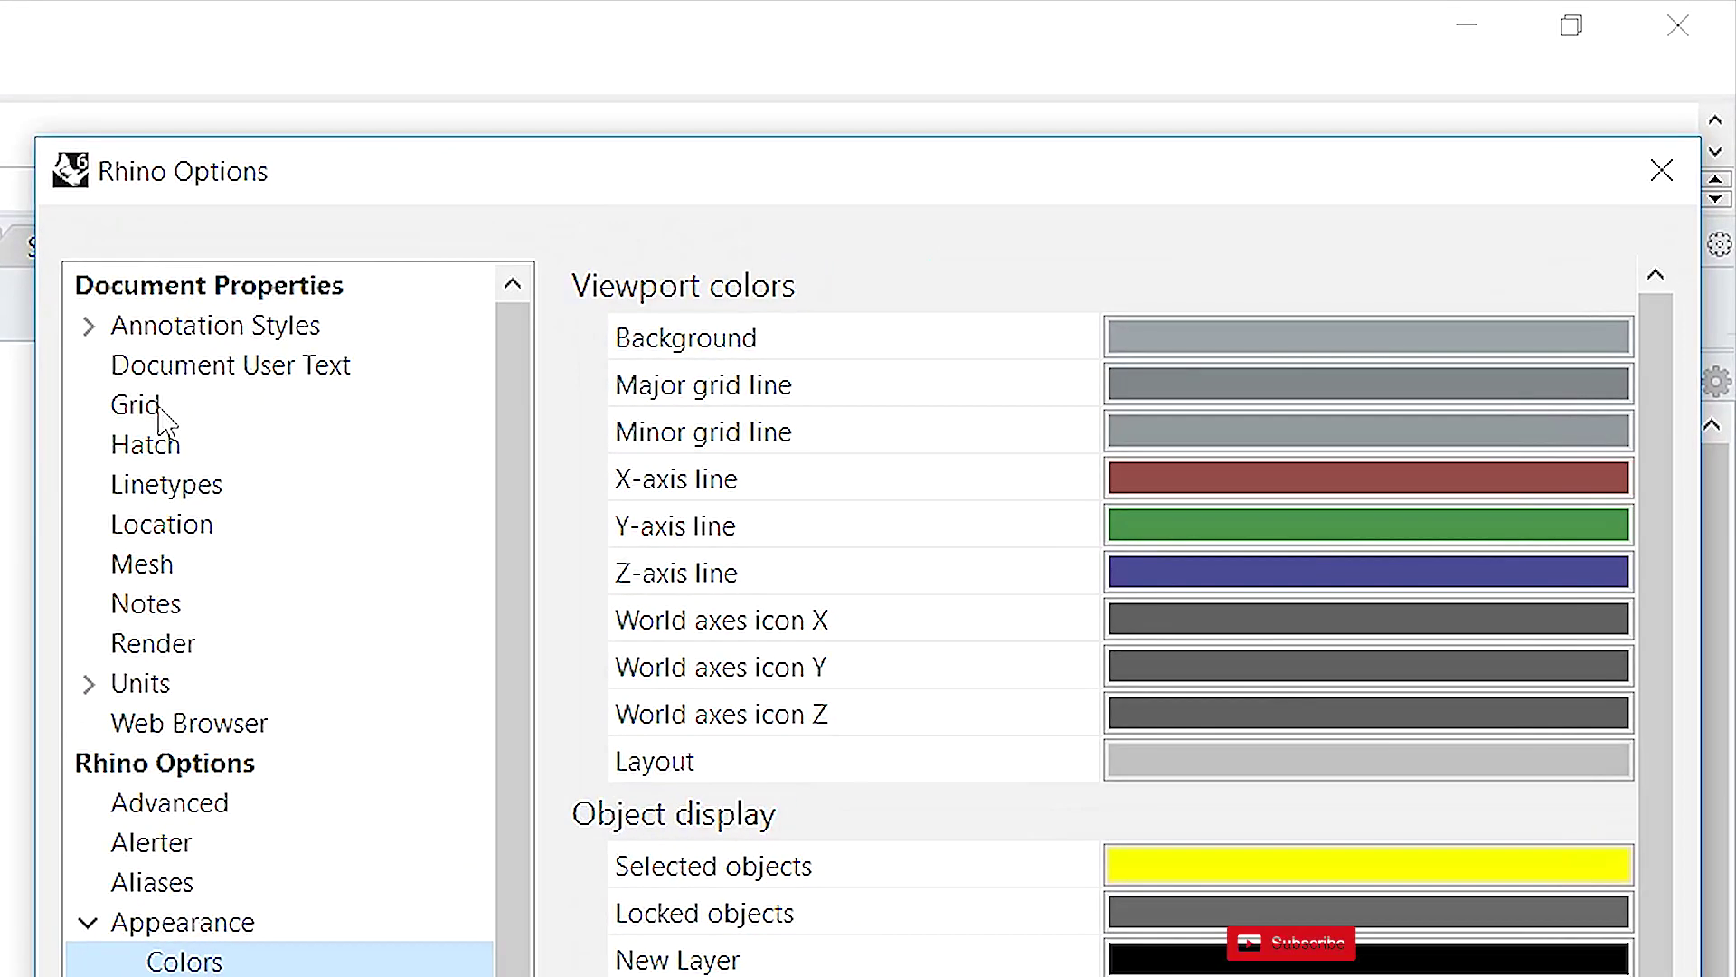
pyautogui.click(147, 398)
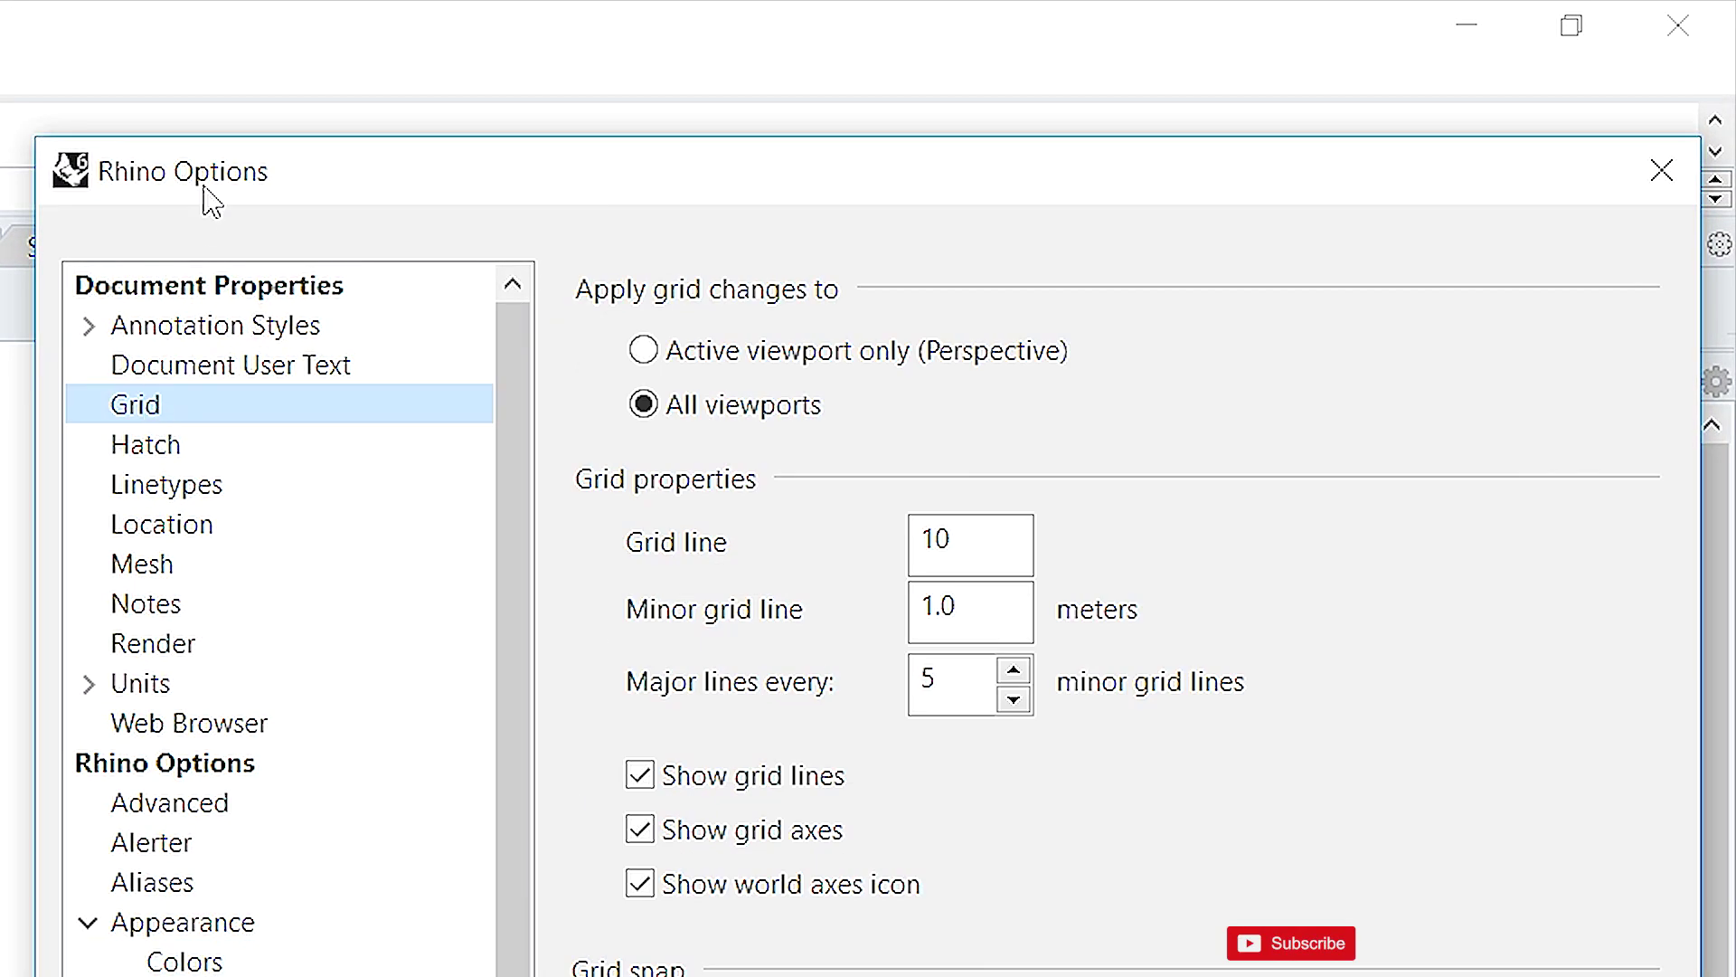
pyautogui.moveTo(215, 186); pyautogui.dragTo(207, 147)
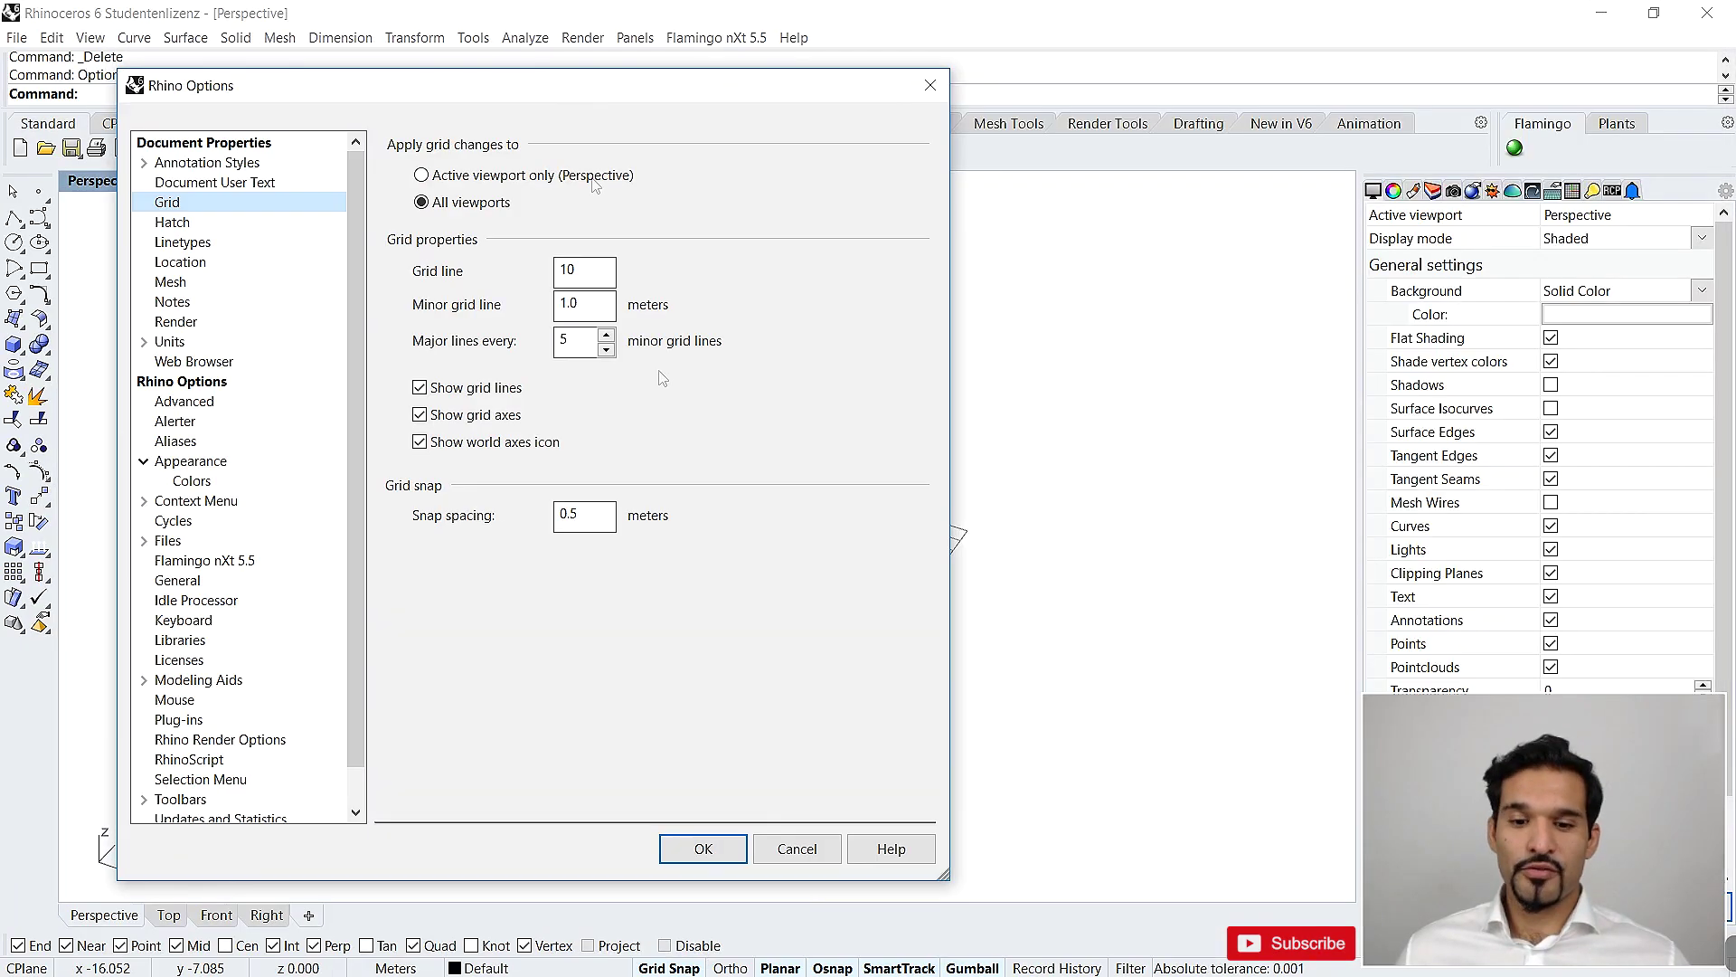
pyautogui.click(704, 848)
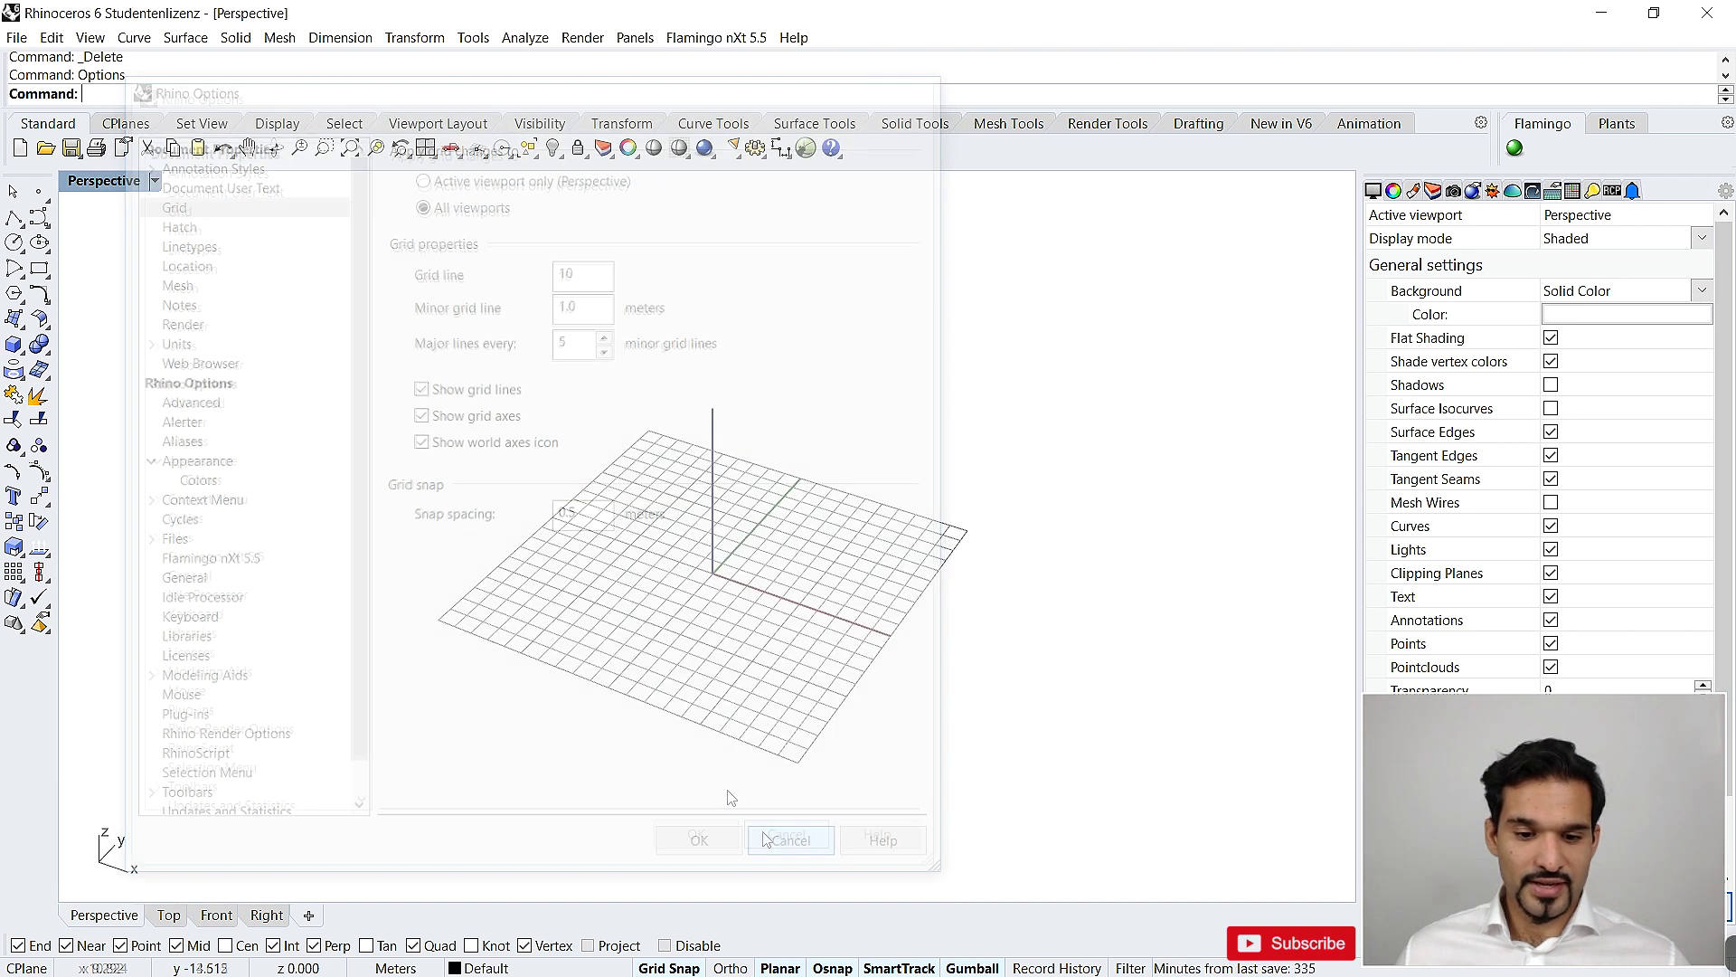
# Switch back to the four-viewport layout and keep Perspective as the active viewport
pyautogui.doubleClick(91, 183)
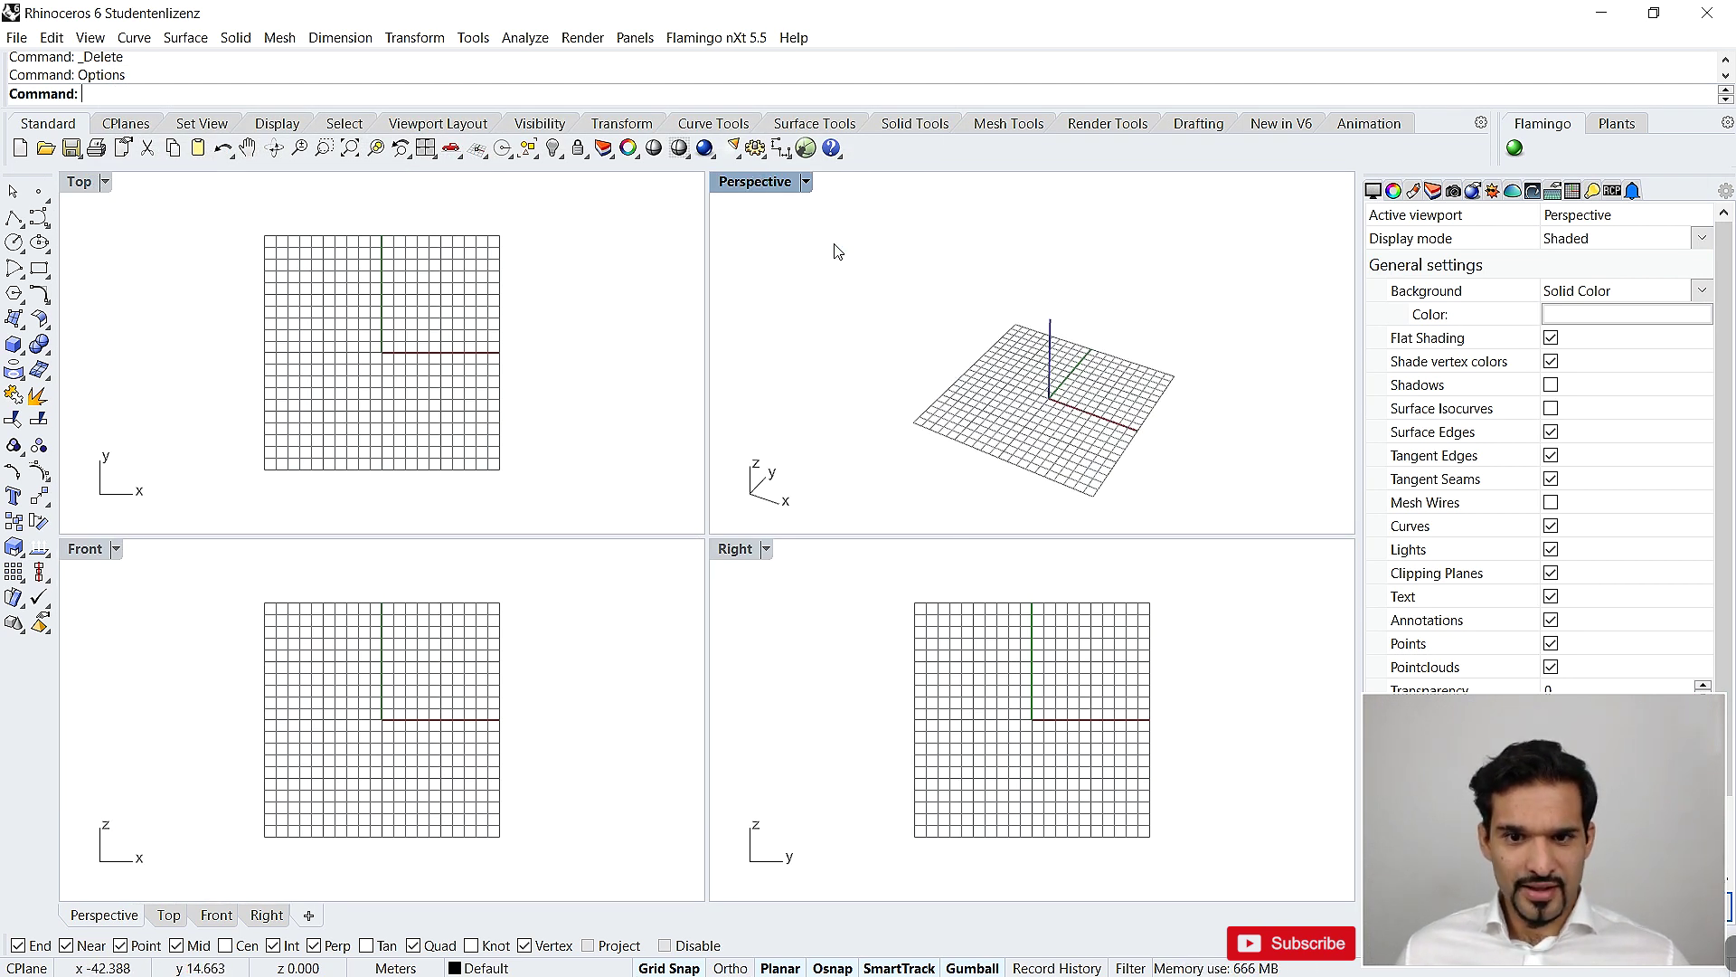
pyautogui.click(253, 216)
pyautogui.click(969, 310)
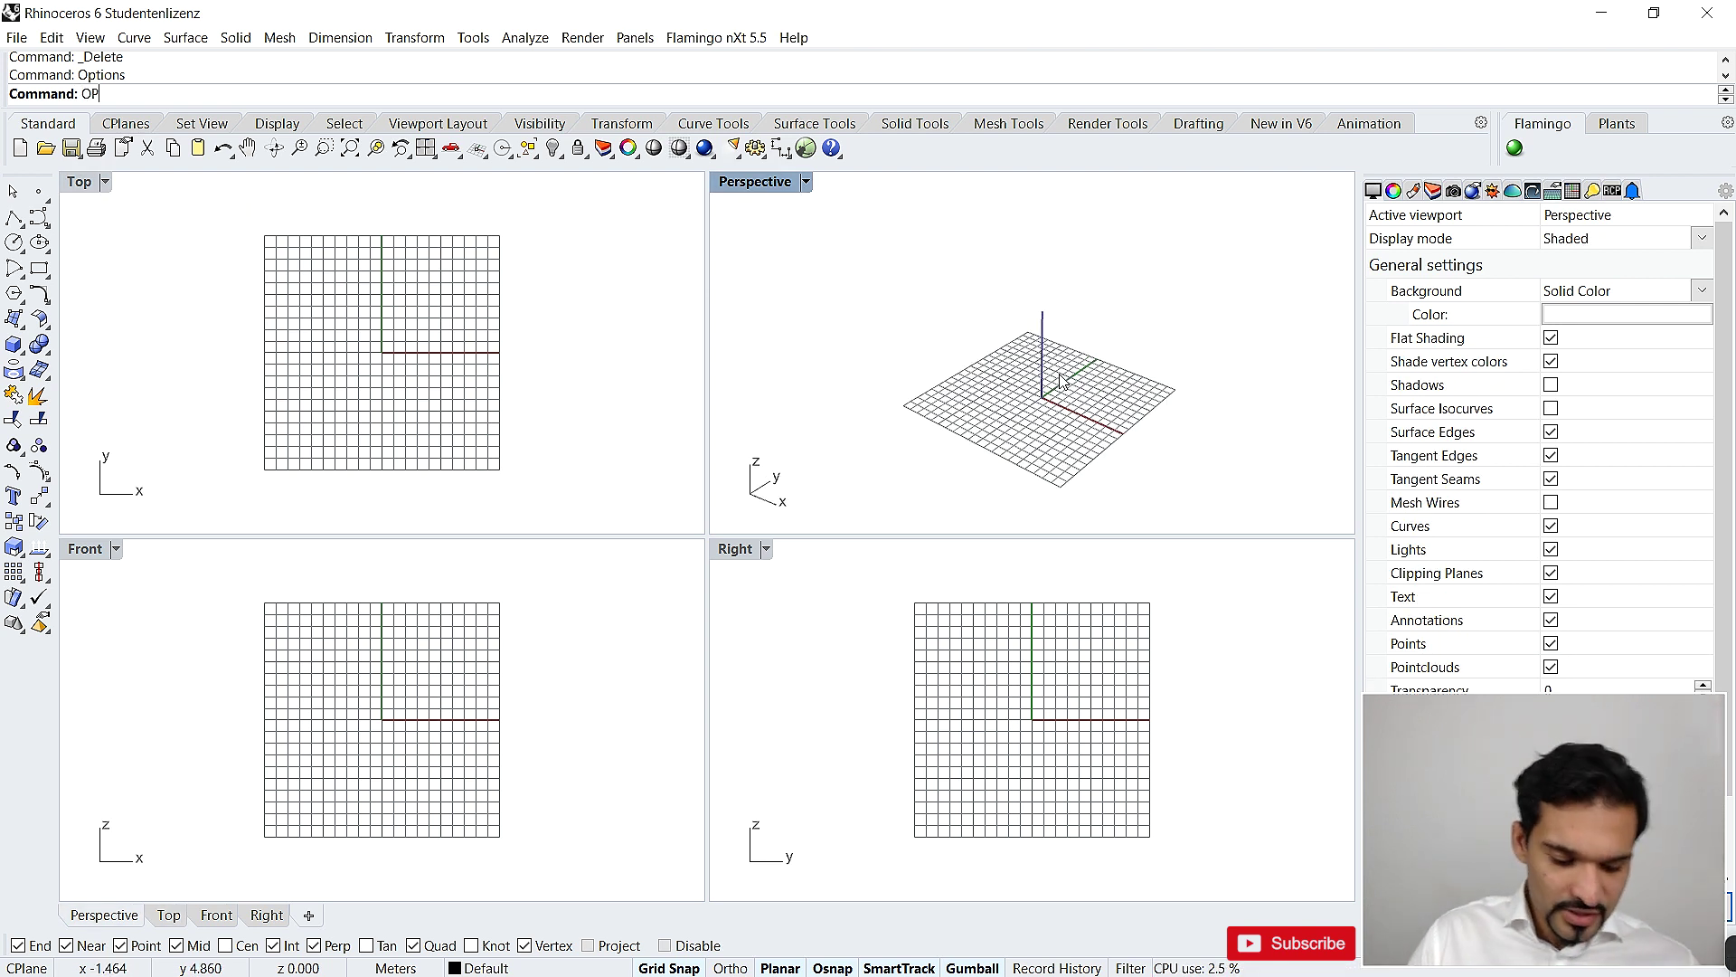
# Reopen the Grid options, try applying grid changes to the active viewport only, and set them back to all viewports
pyautogui.write('Options')
pyautogui.press('Return')
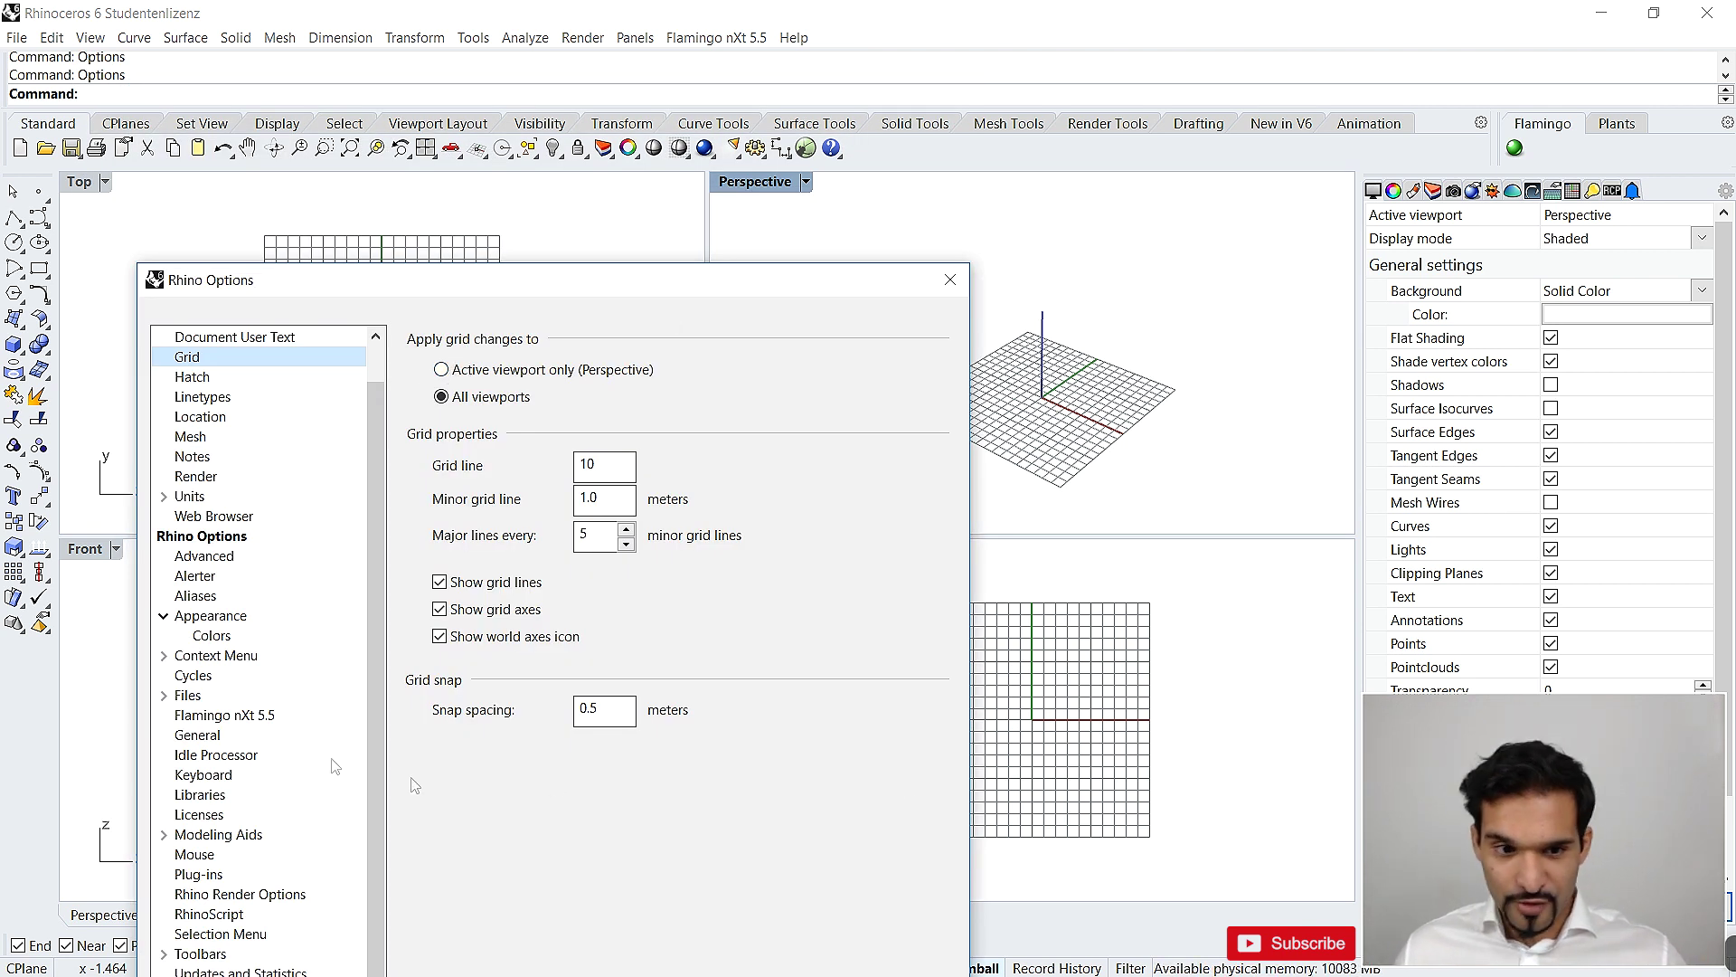
pyautogui.click(511, 371)
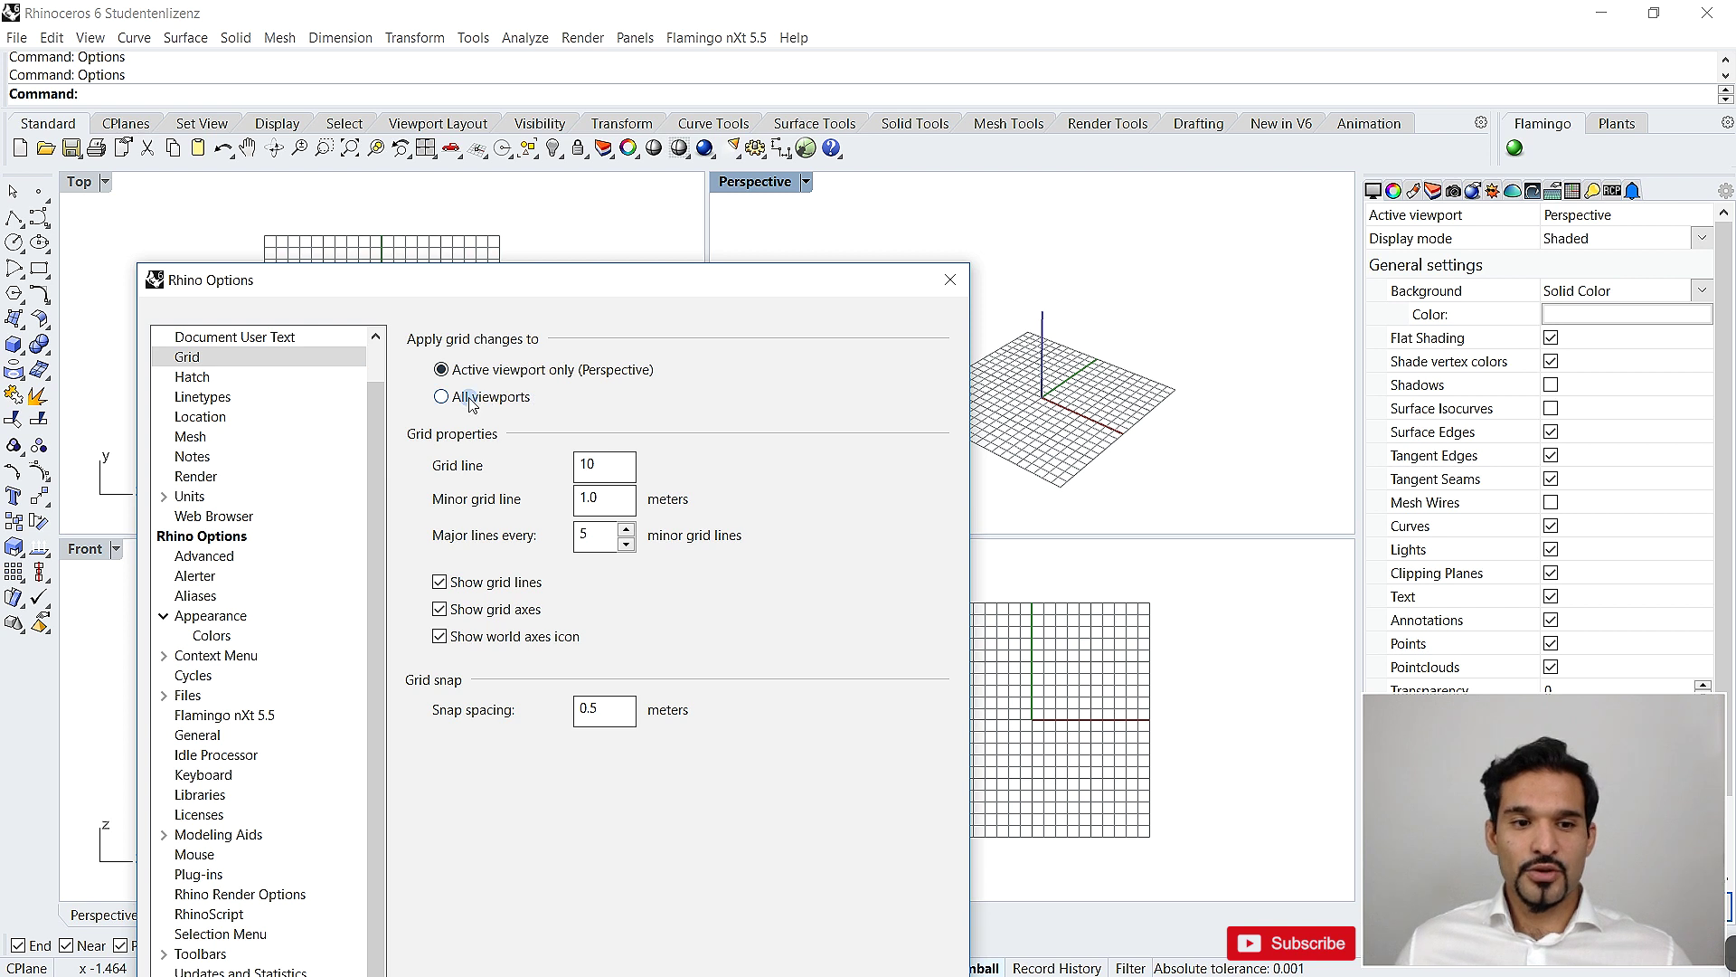
pyautogui.moveTo(519, 289); pyautogui.dragTo(419, 207)
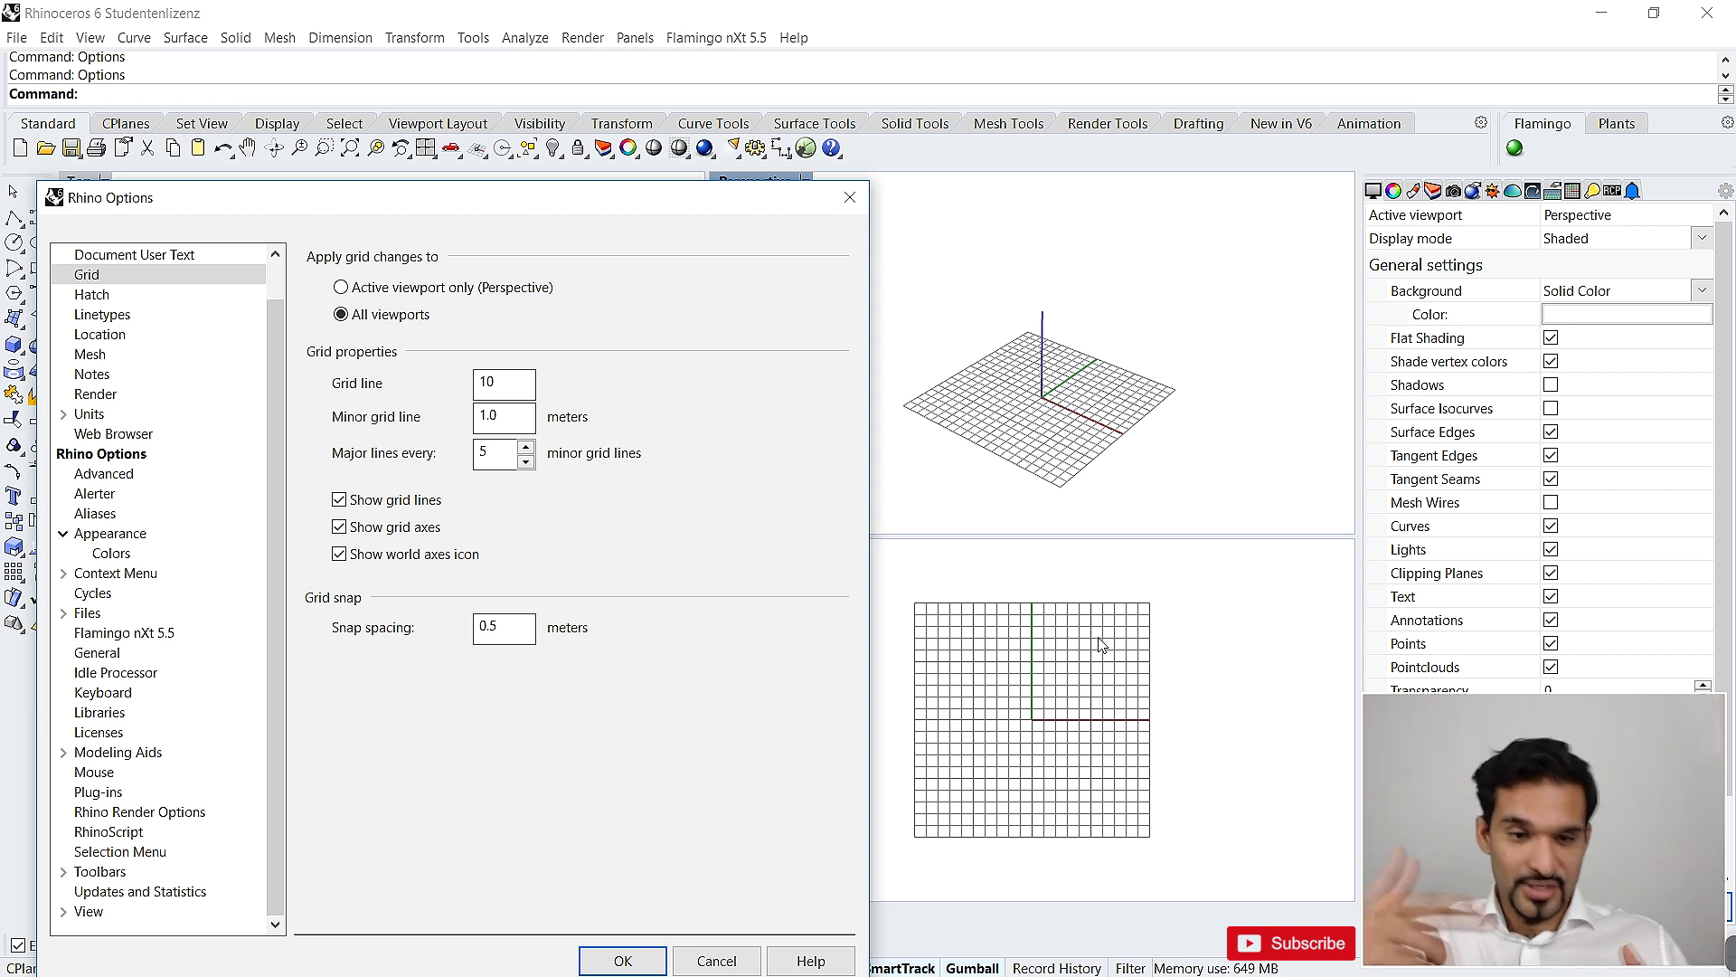
# Try grid line counts of 20 and 1000 for all viewports, and set the count back to 10
pyautogui.doubleClick(509, 383)
pyautogui.write('20')
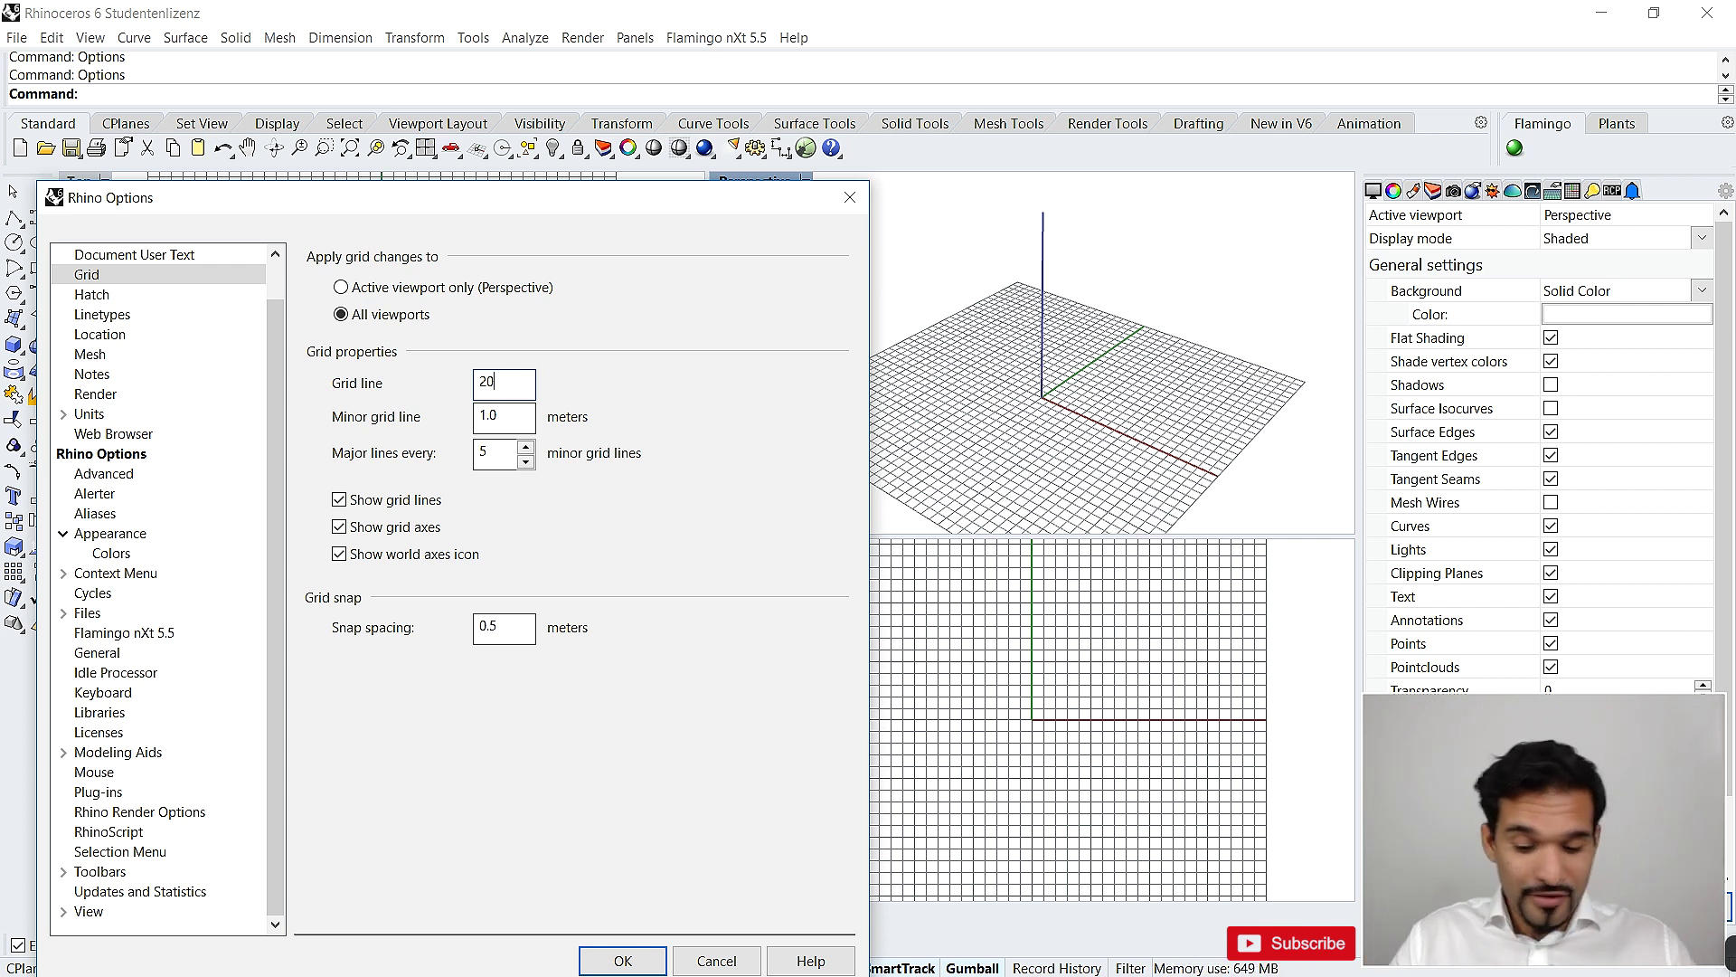
pyautogui.press('BackSpace')
pyautogui.press('BackSpace')
pyautogui.write('1000')
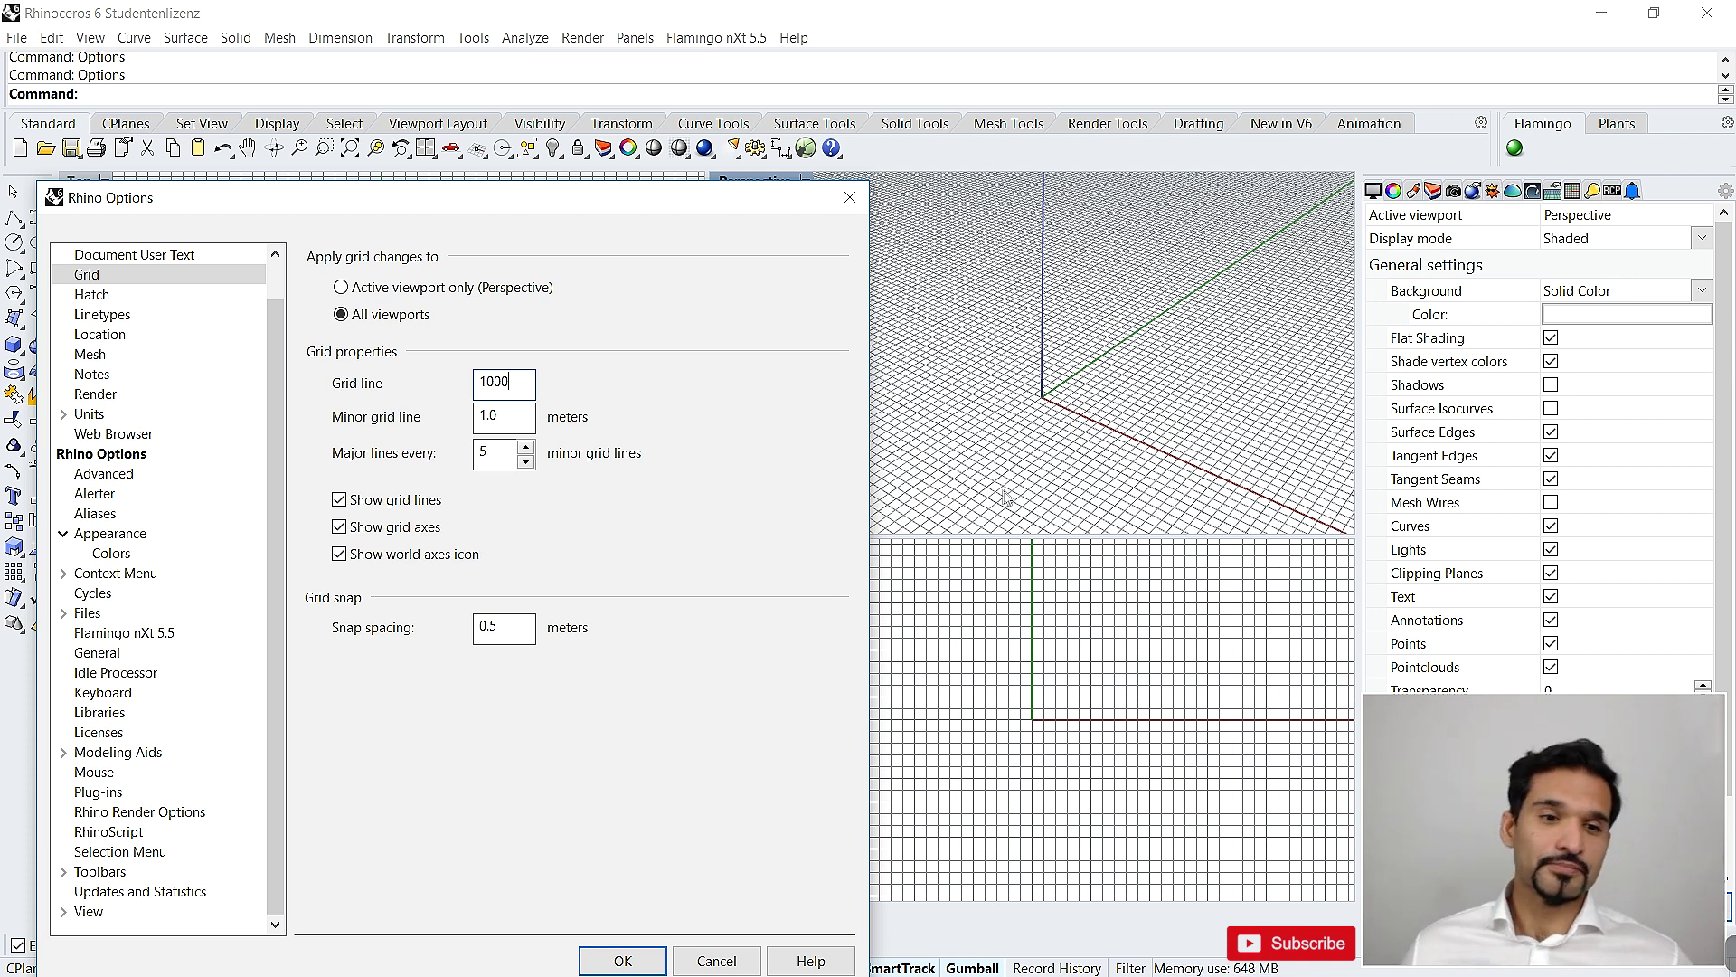
pyautogui.press('BackSpace')
pyautogui.press('BackSpace')
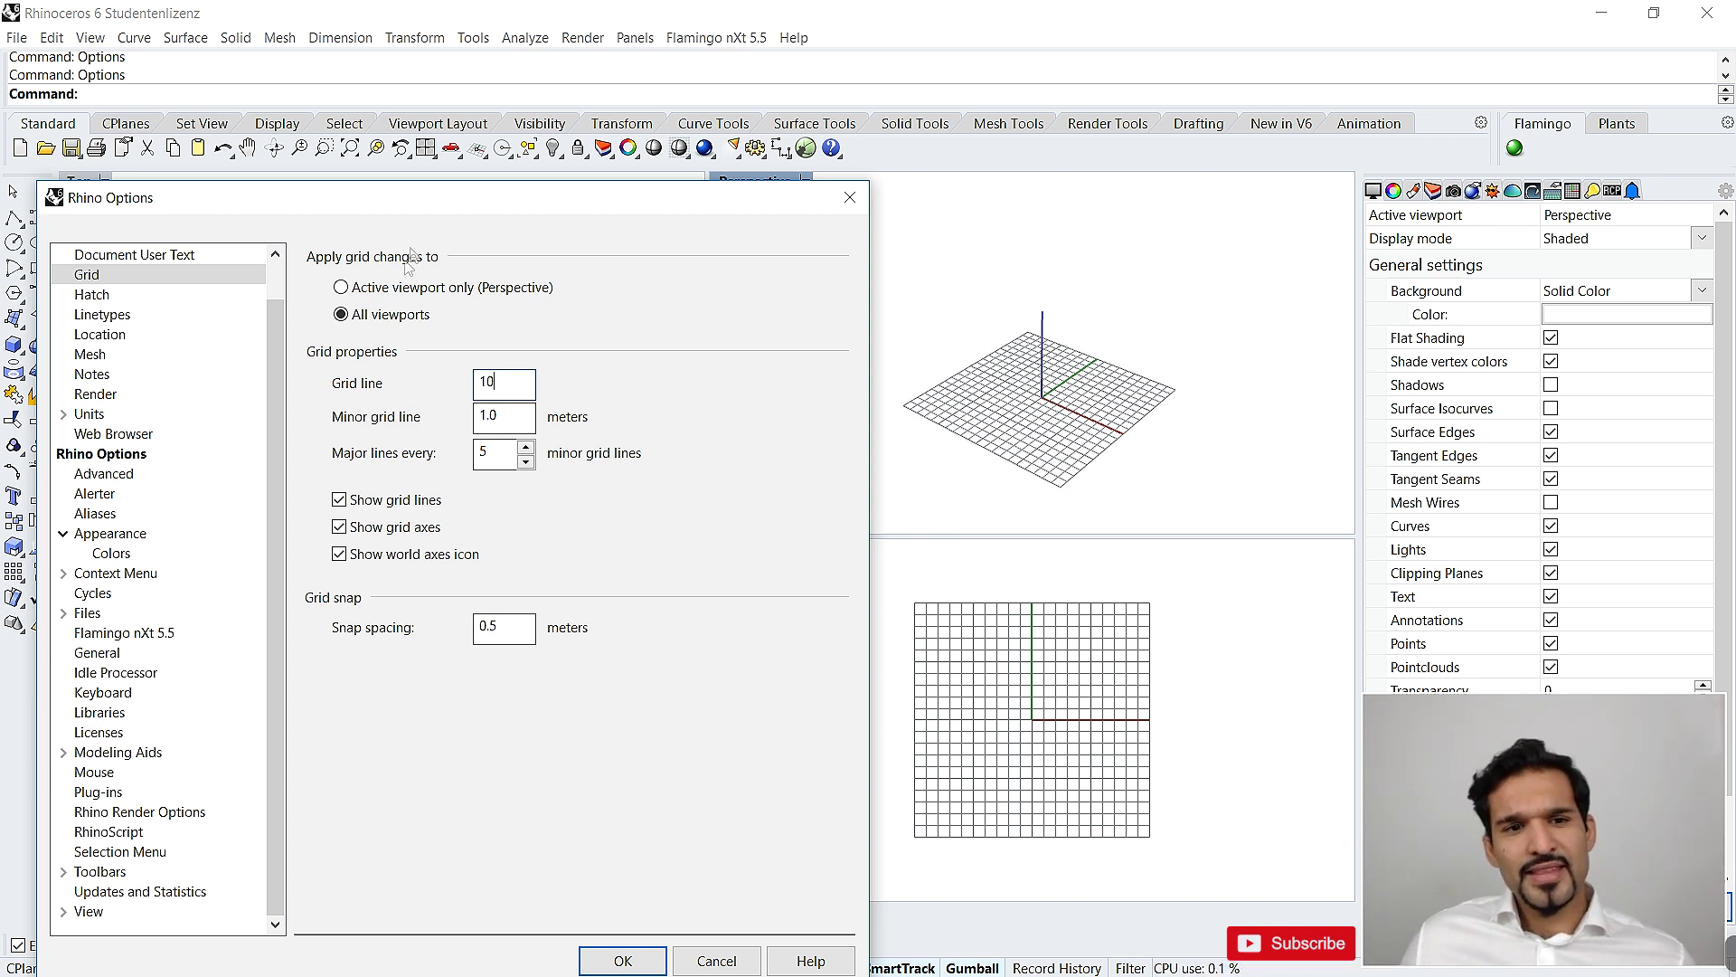
# Try minor grid line spacings of 2, 5 and 10 meters, with the dialog moved aside from the viewports
pyautogui.moveTo(450, 201); pyautogui.dragTo(518, 103)
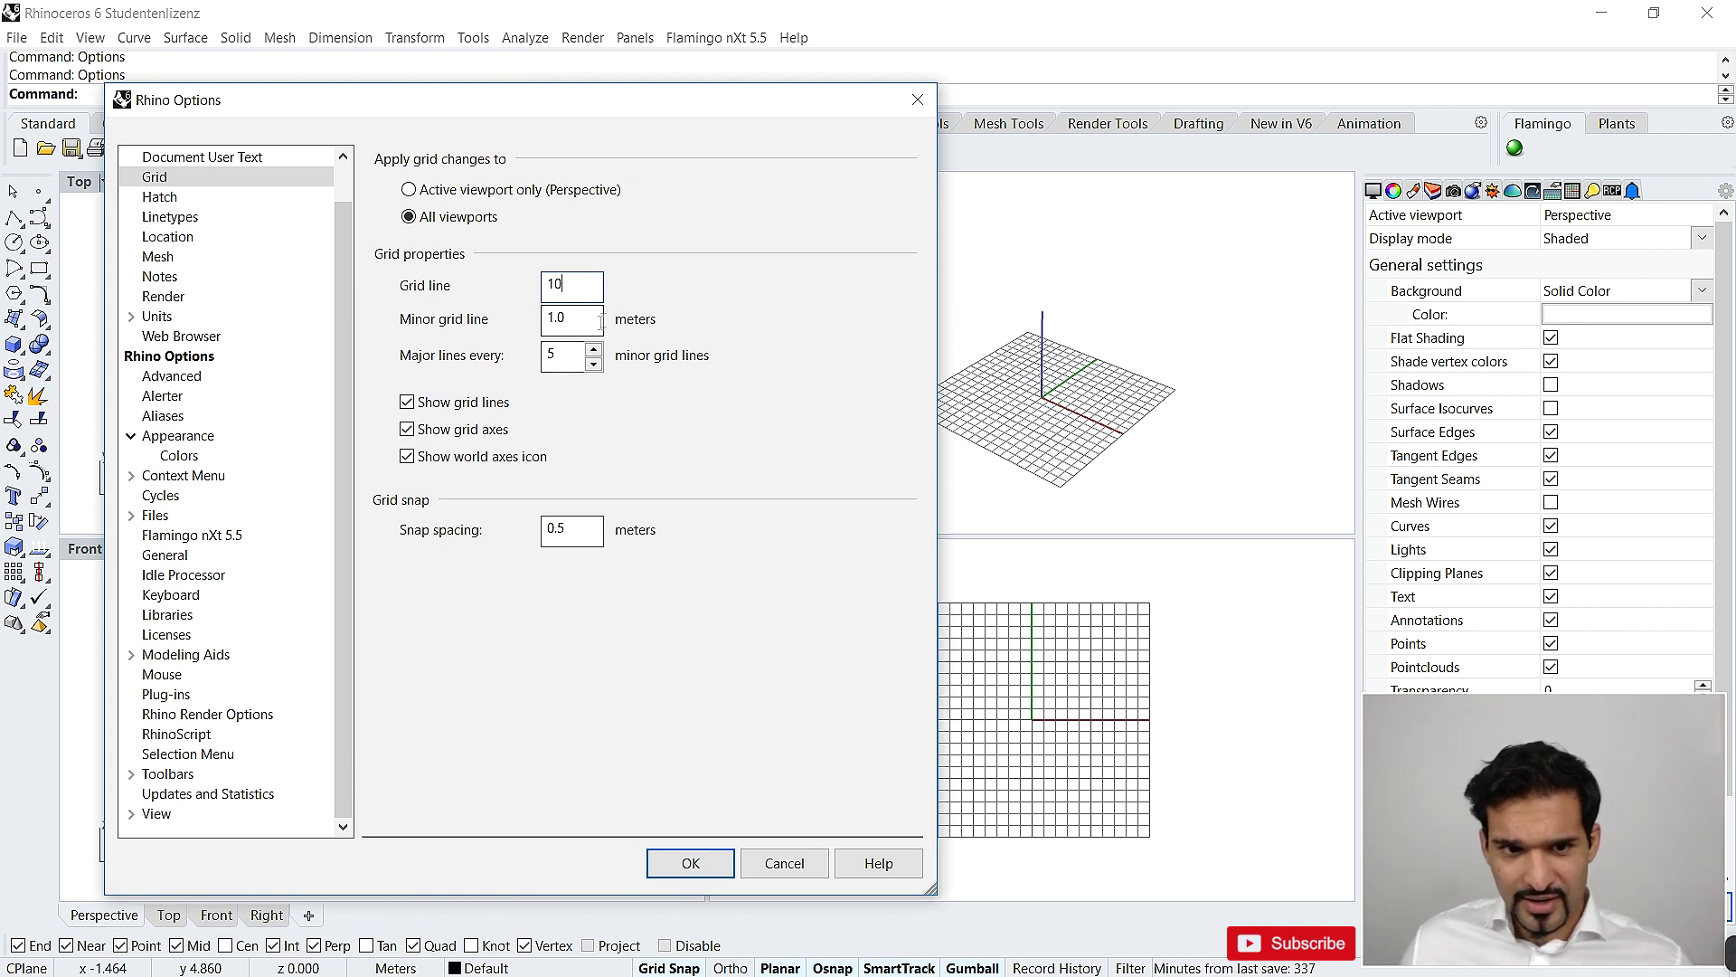
pyautogui.click(506, 314)
pyautogui.write('2')
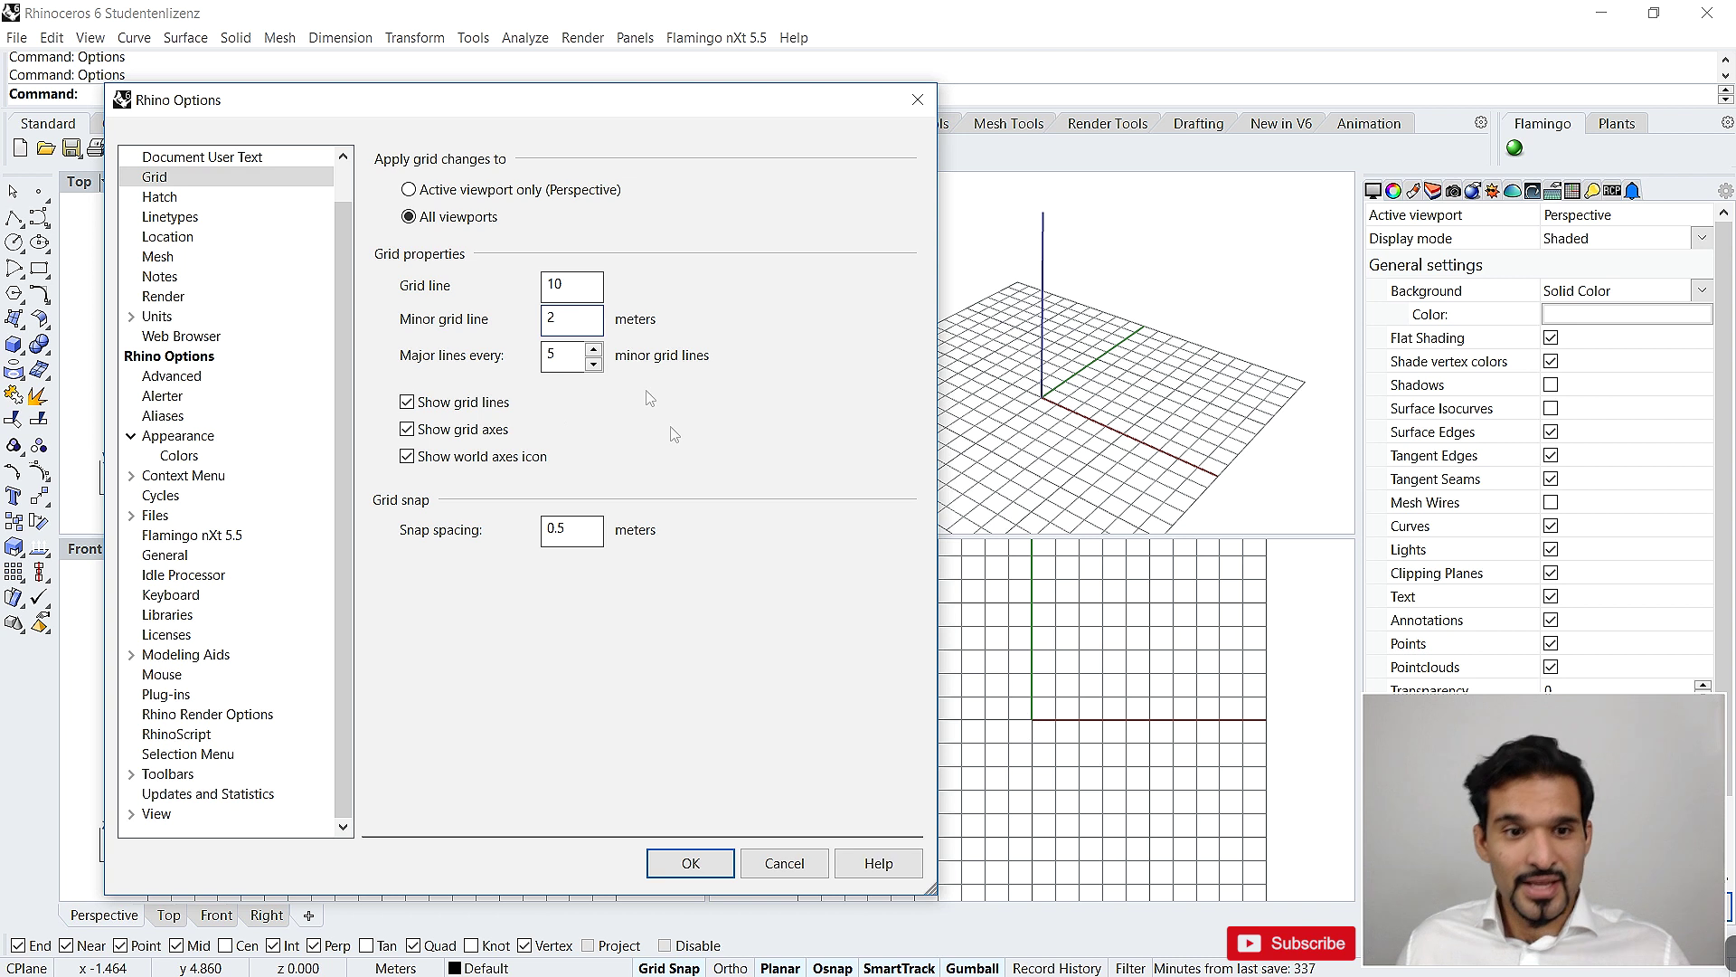
pyautogui.doubleClick(548, 317)
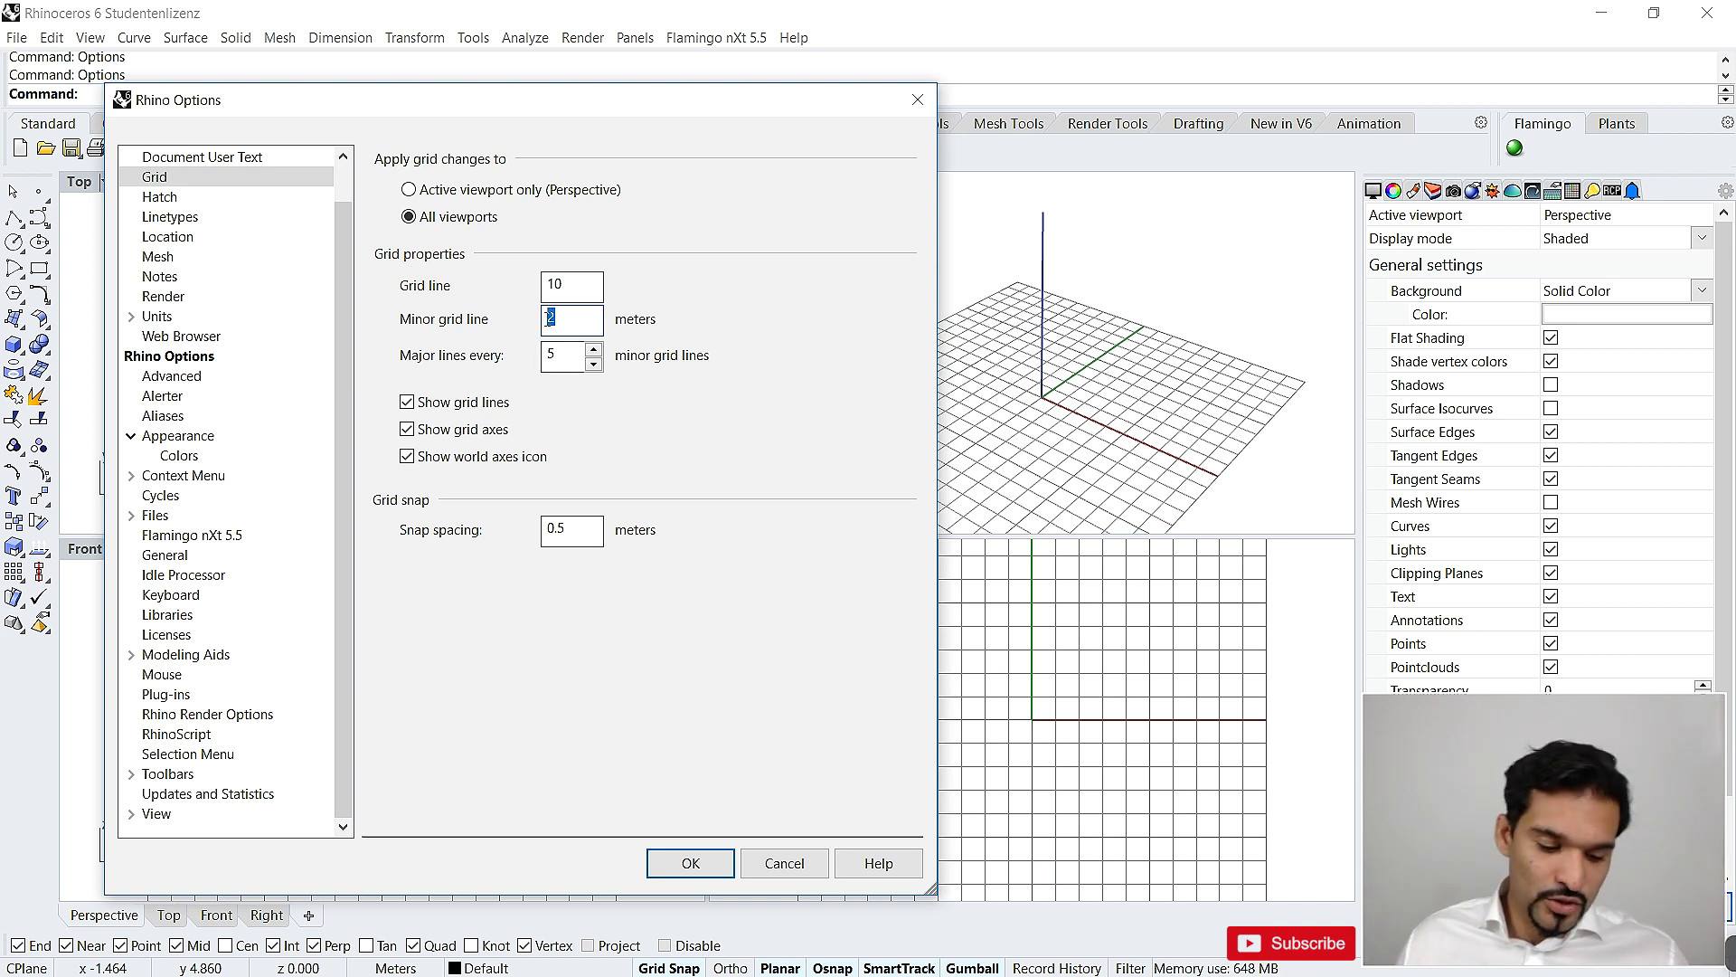
pyautogui.write('5')
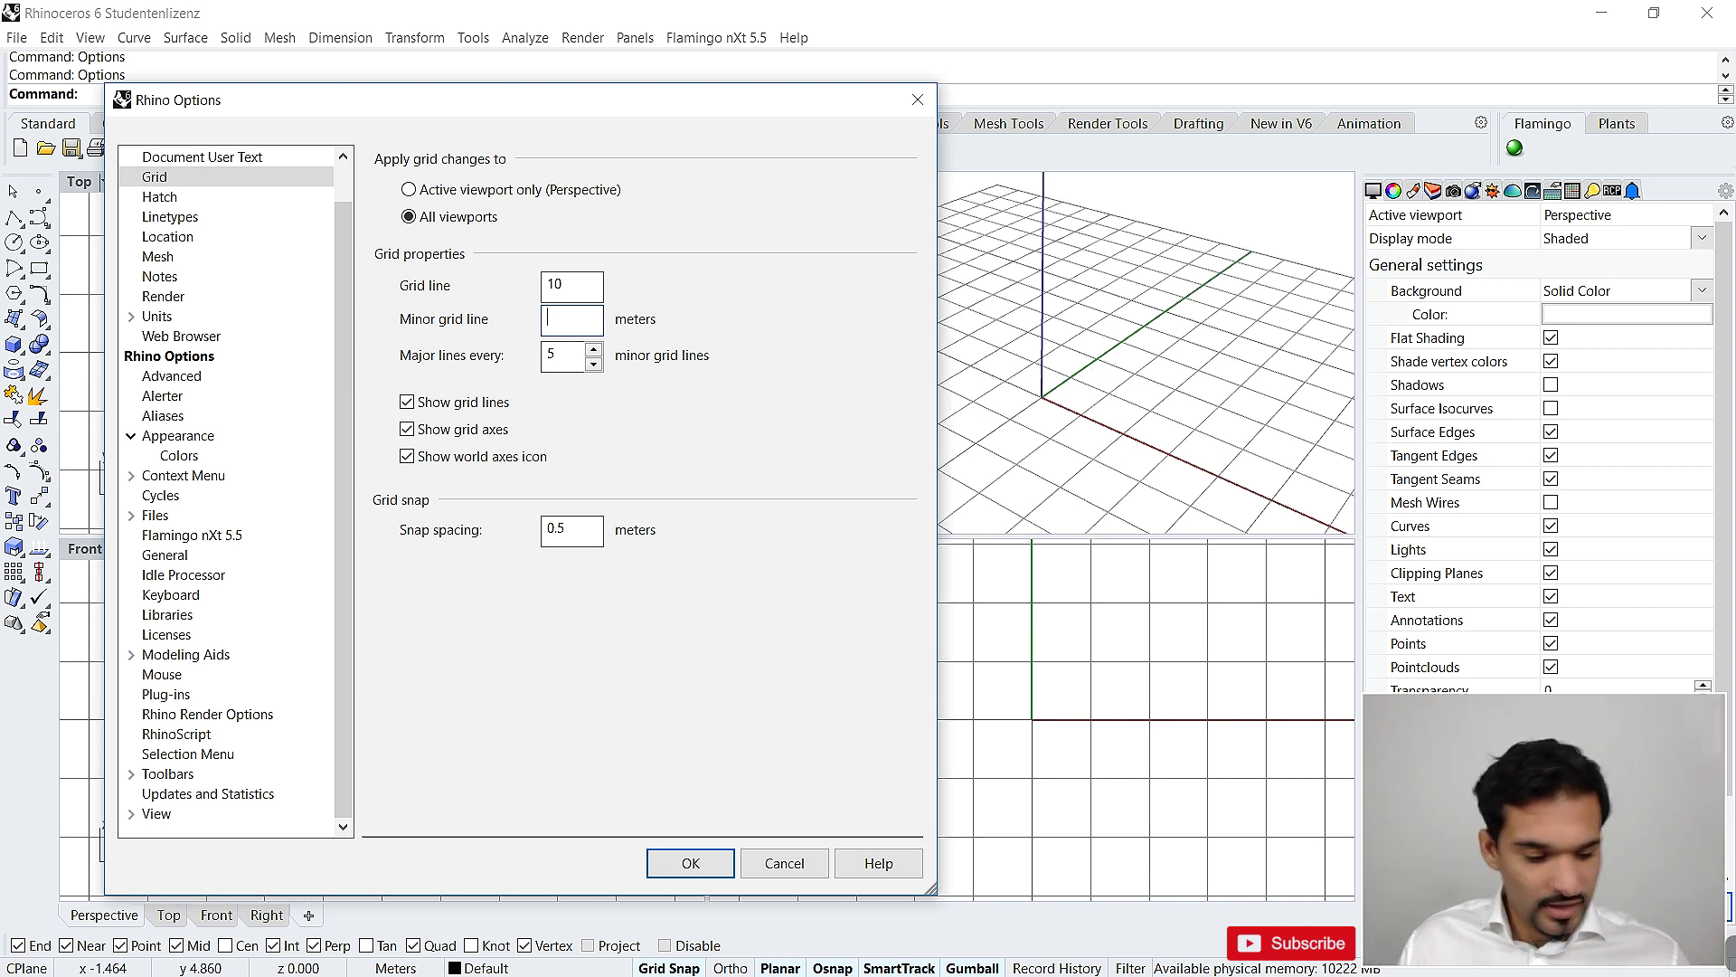
pyautogui.press('BackSpace')
pyautogui.write('10')
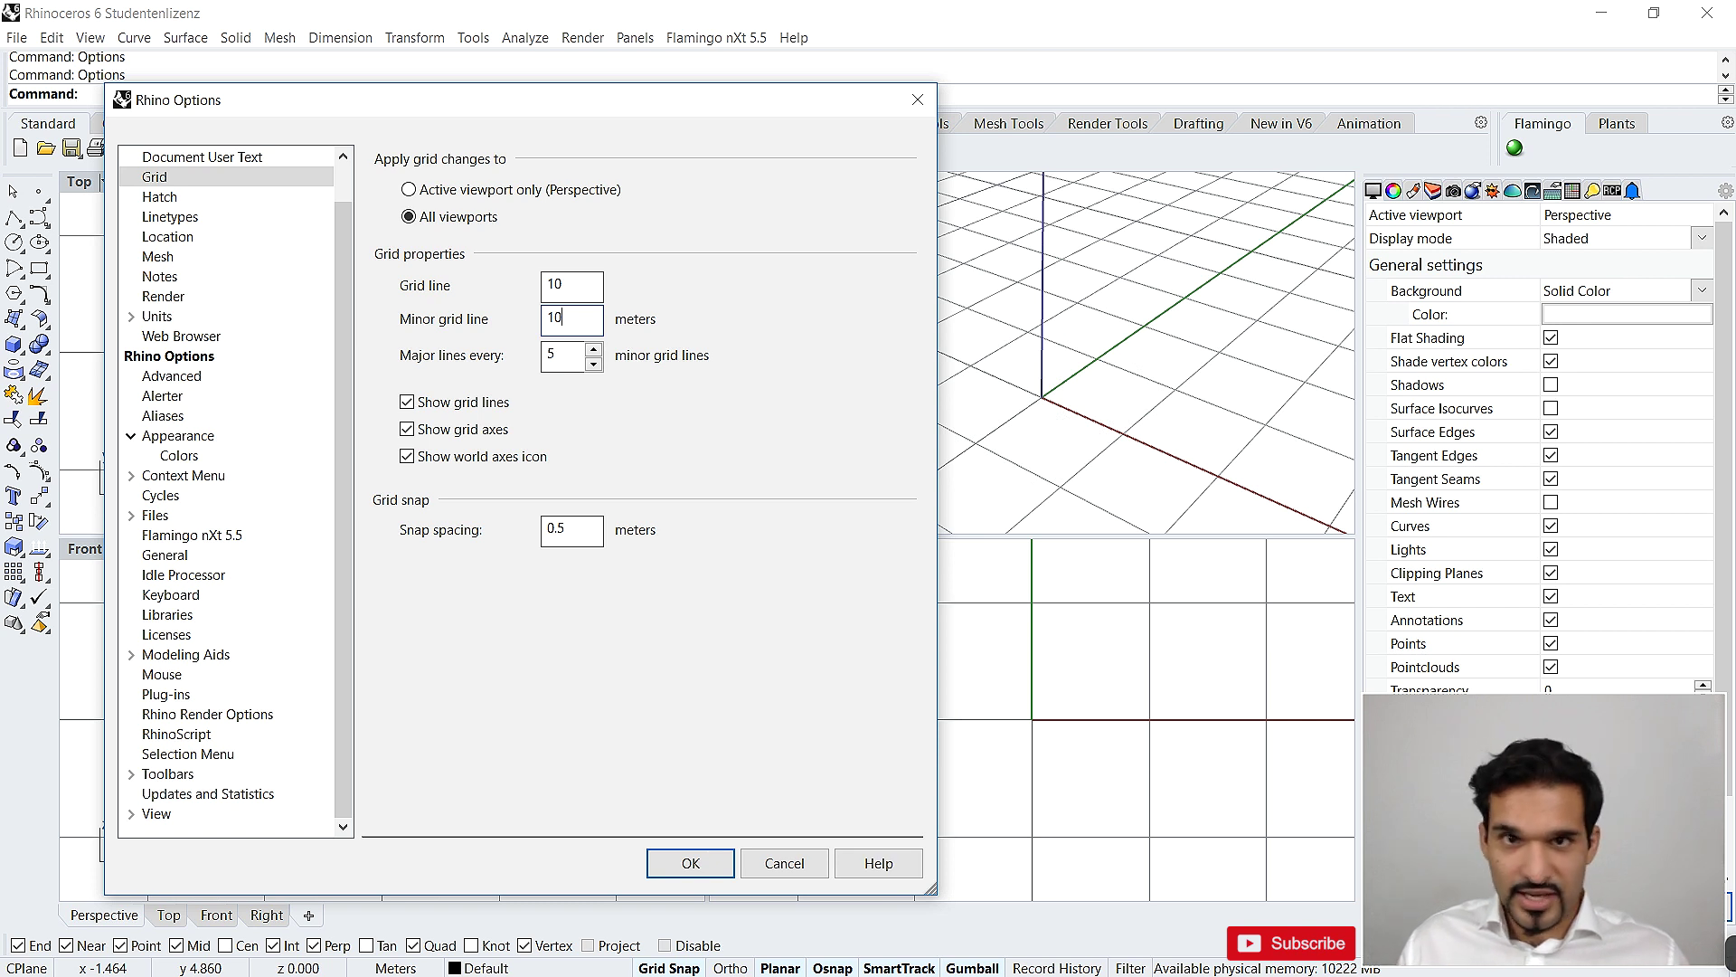
# Try a minor grid line spacing of 0.1 meters, and set it back to 1 meter
pyautogui.press('BackSpace')
pyautogui.press('BackSpace')
pyautogui.write('0.1')
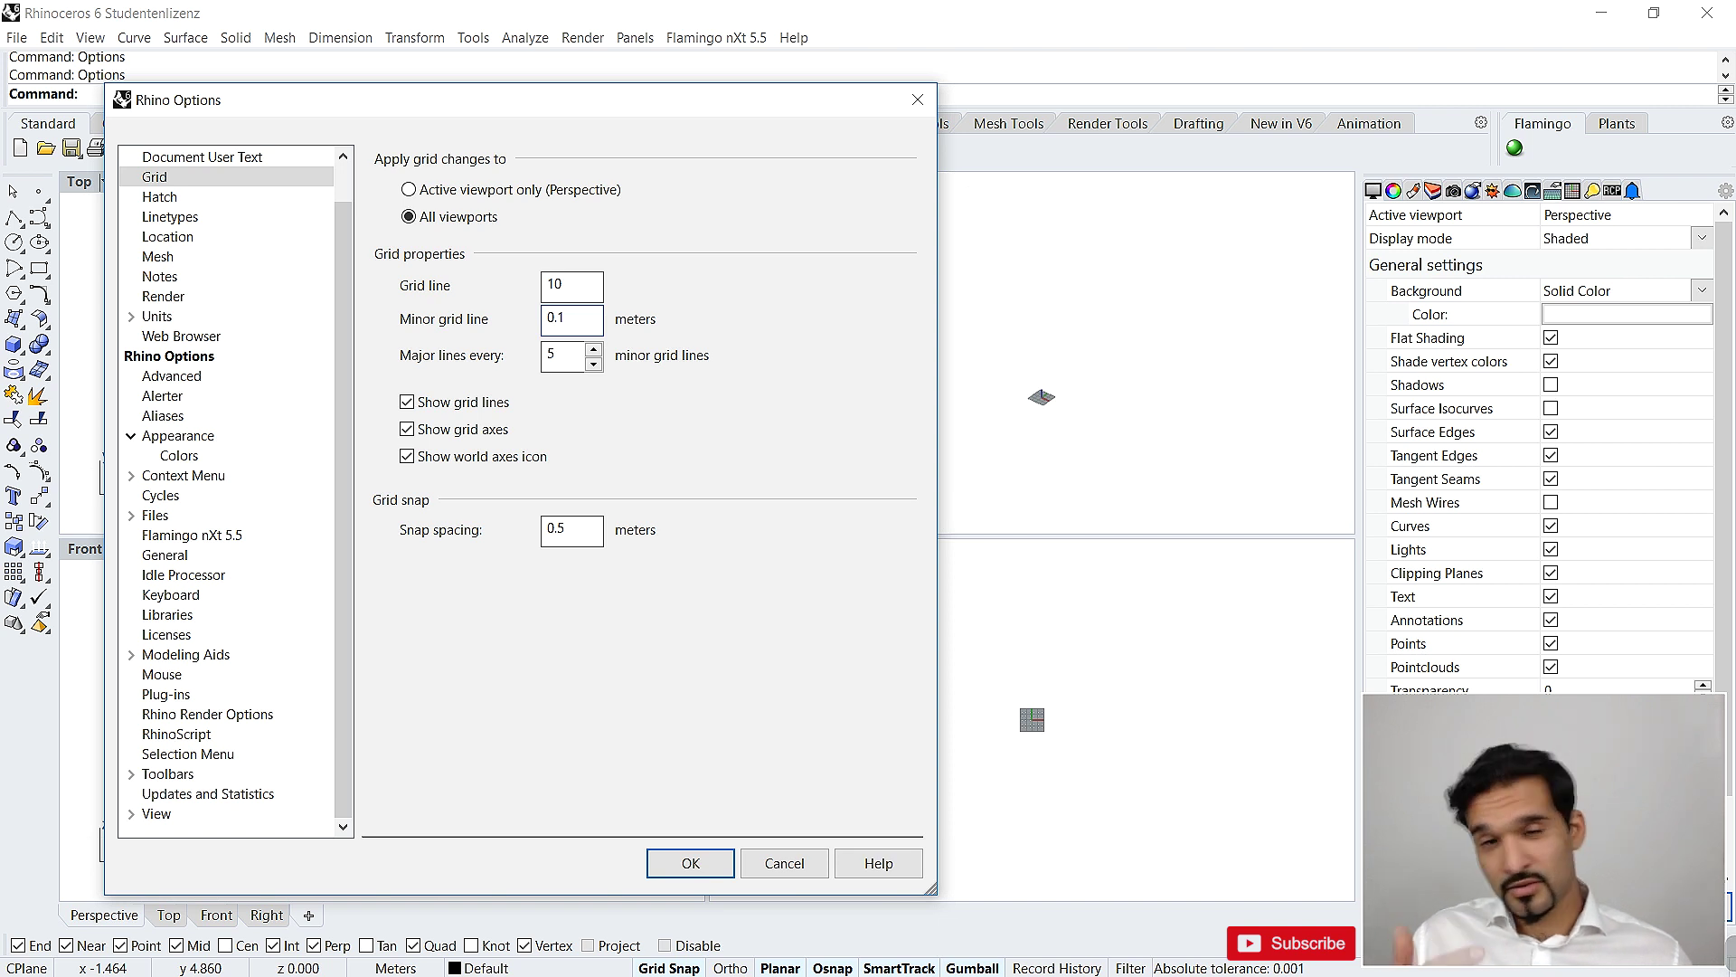
pyautogui.press('BackSpace')
pyautogui.press('BackSpace')
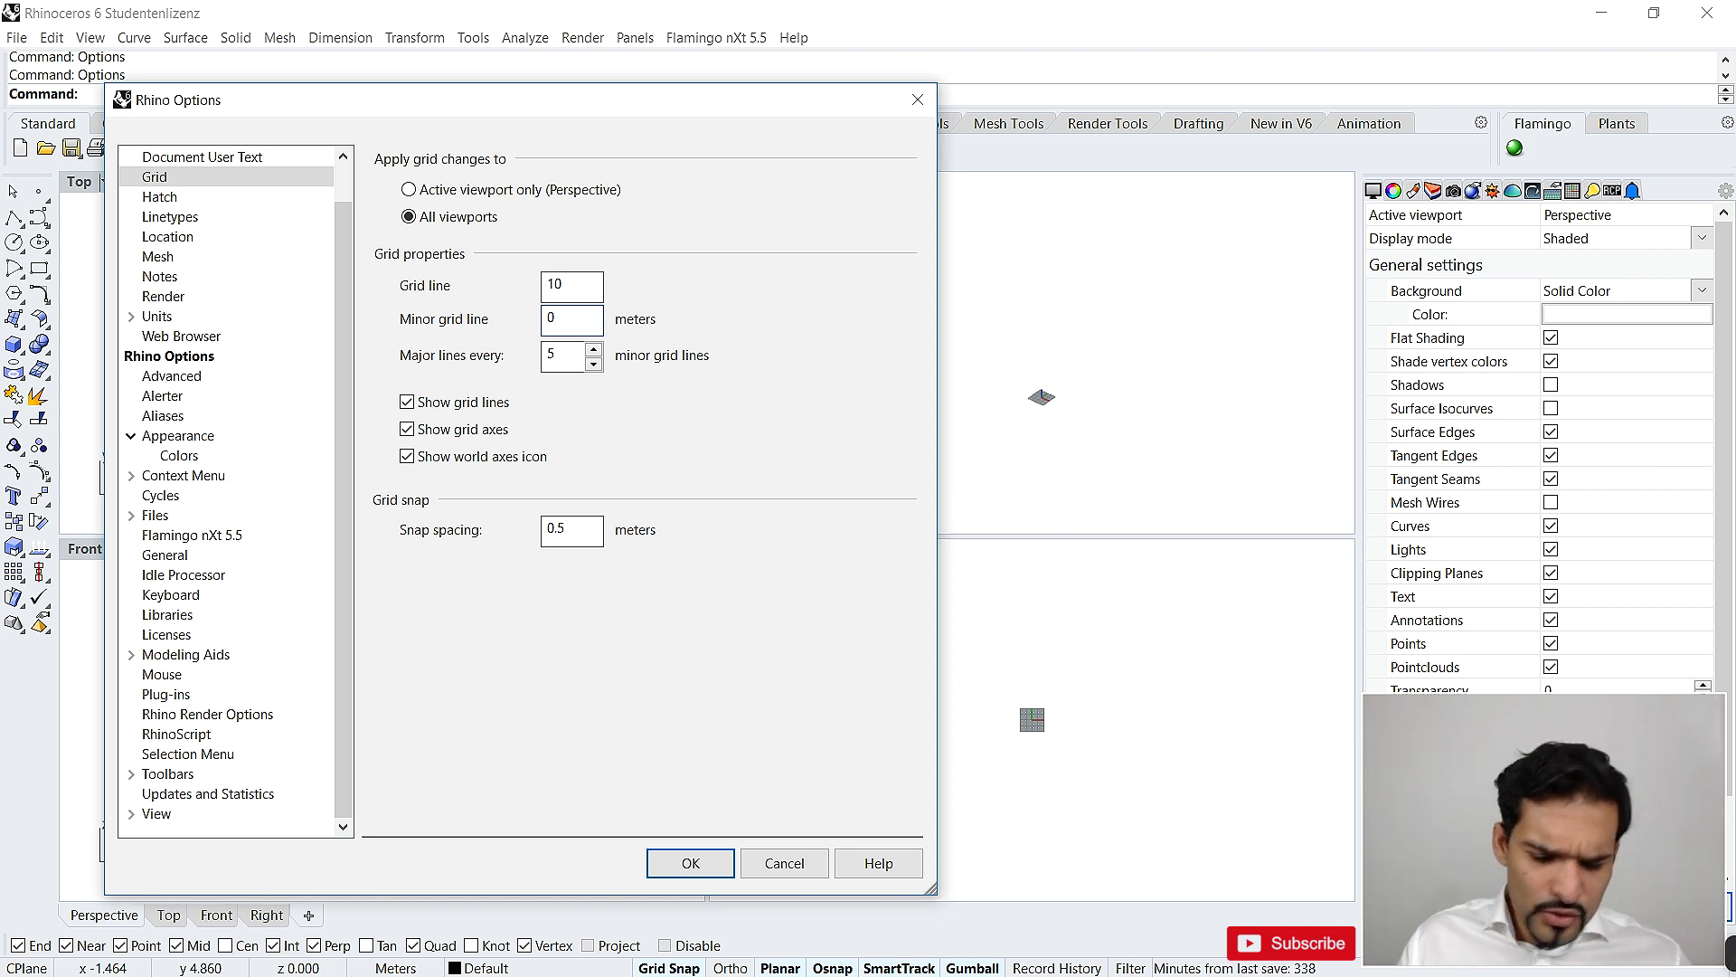
pyautogui.press('BackSpace')
pyautogui.write('1')
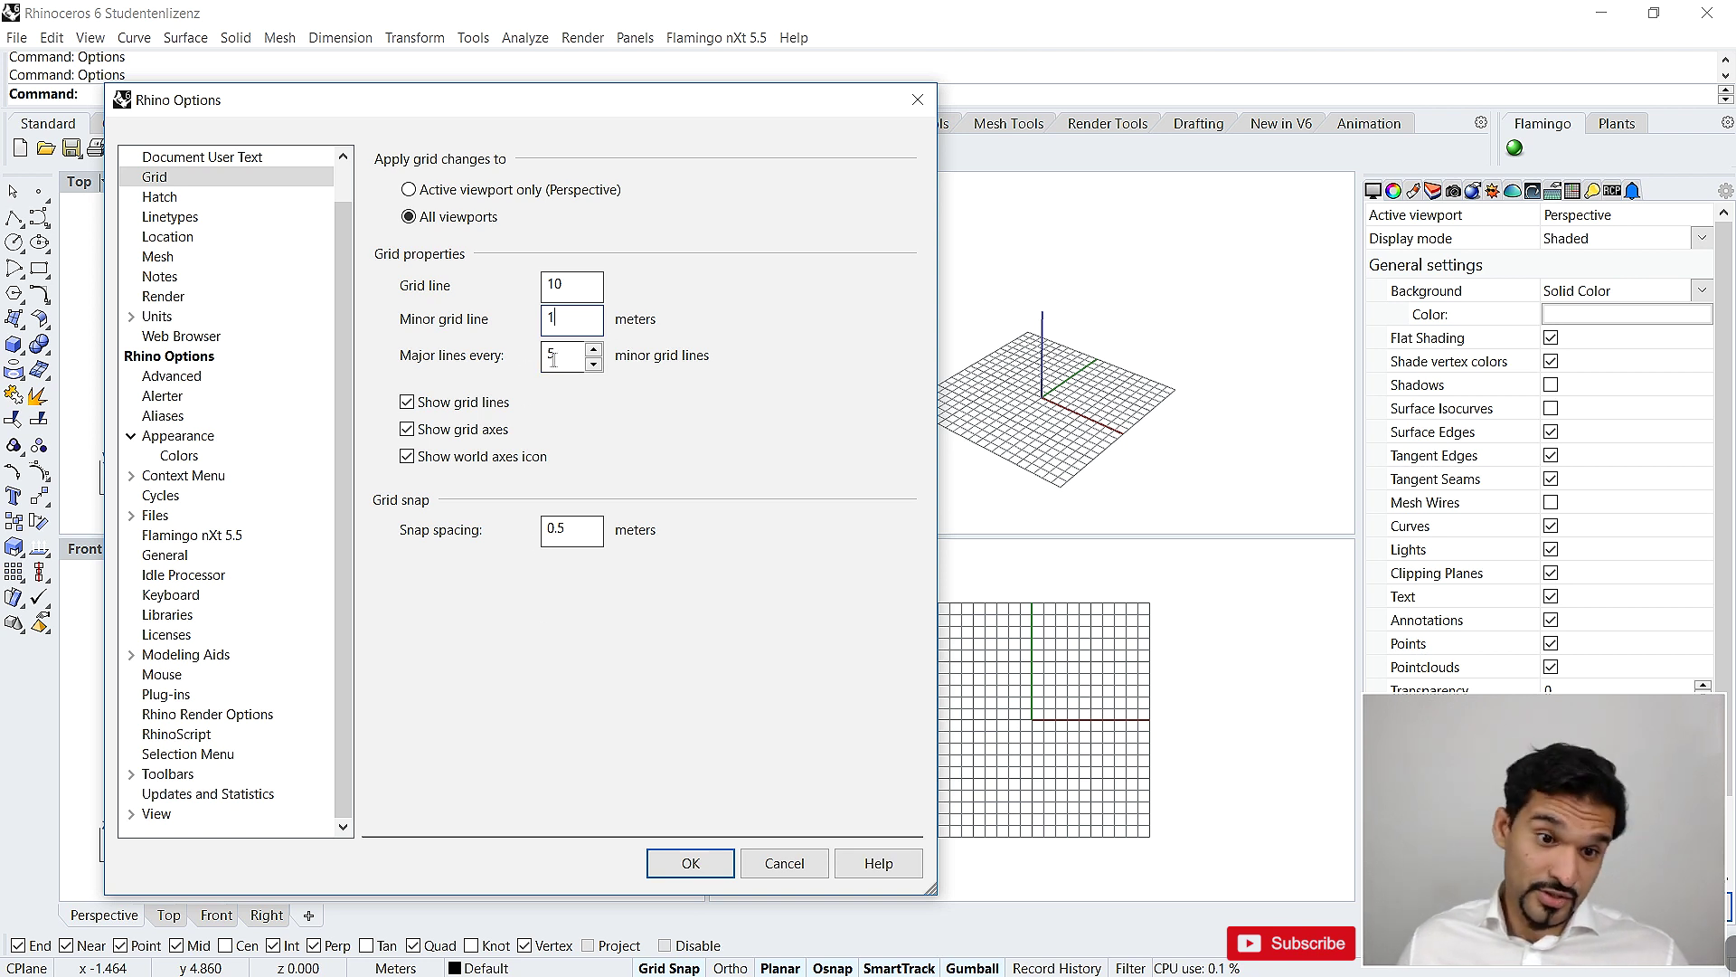
# Try major lines every 1, 2 and 10 minor grid lines, and extend the grid line count to 100
pyautogui.press('Tab')
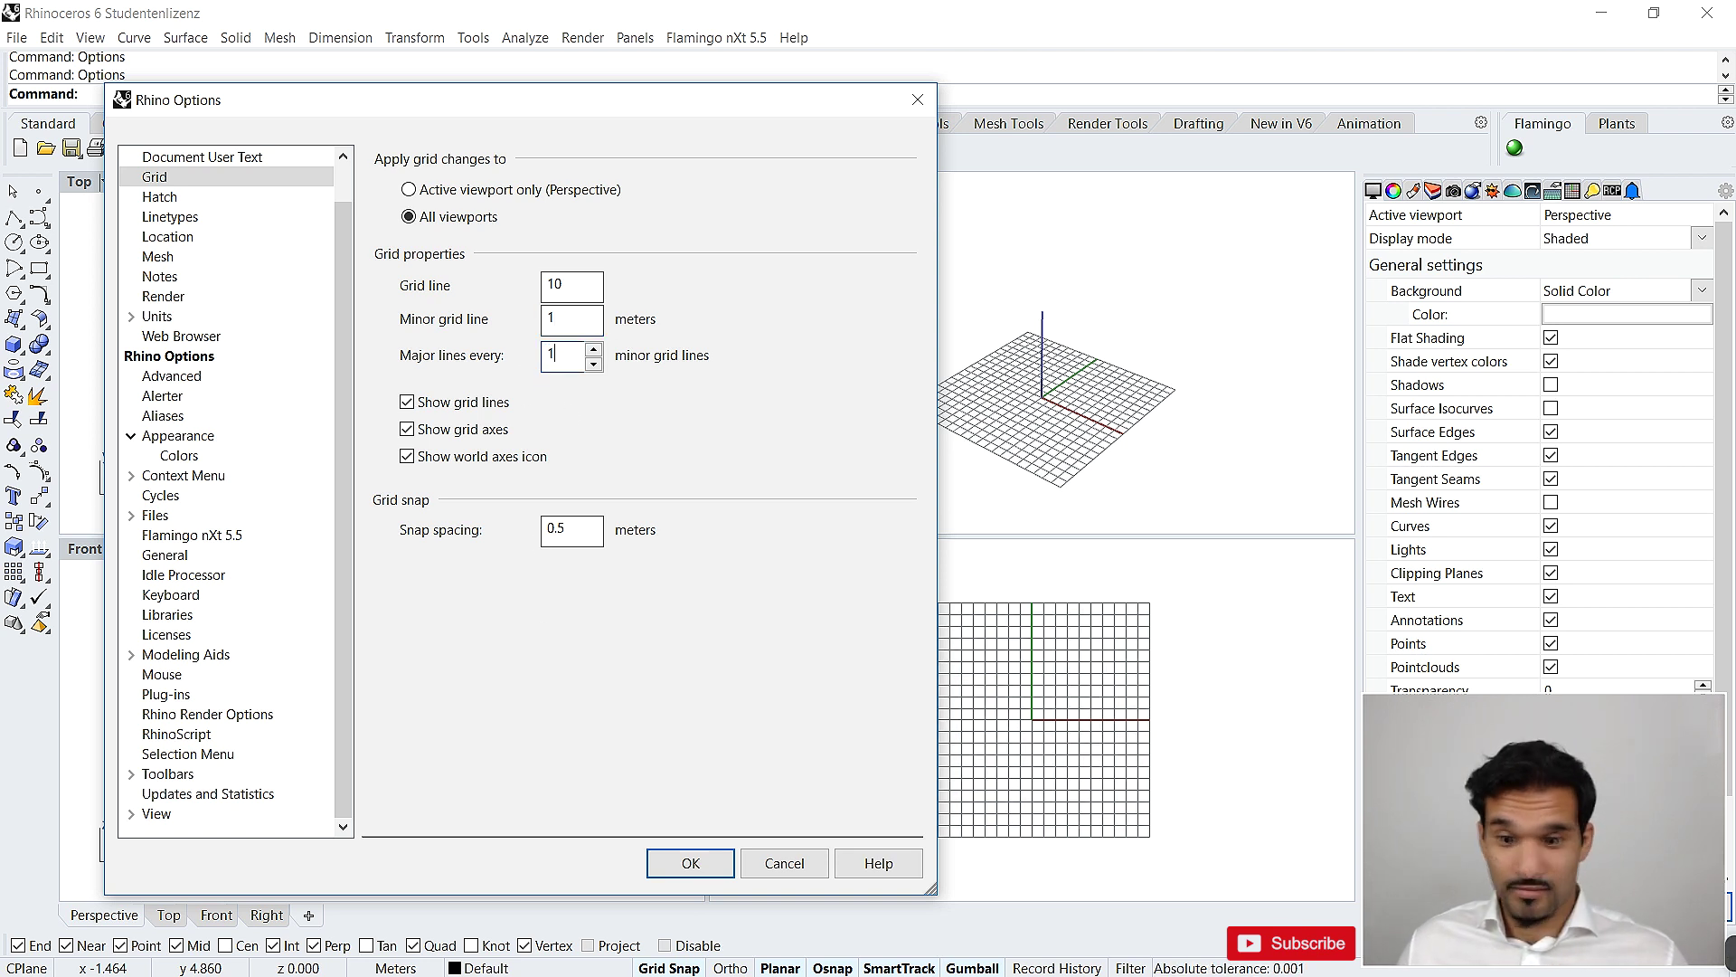
pyautogui.write('1')
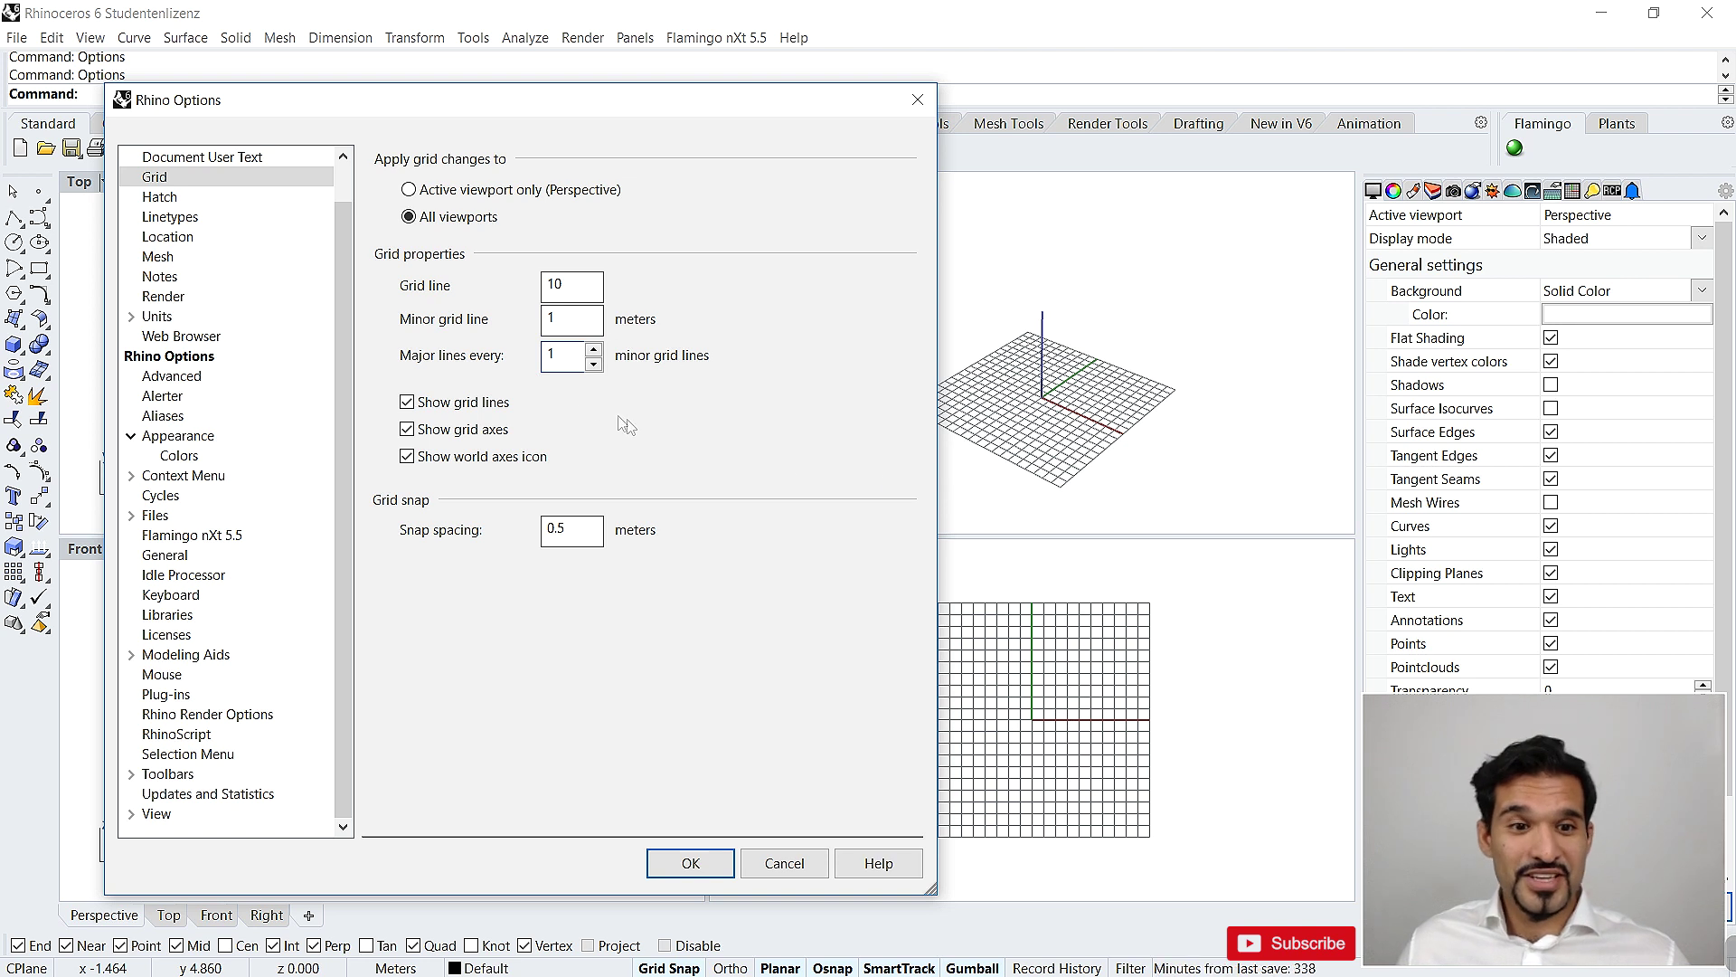
pyautogui.doubleClick(568, 357)
pyautogui.write('2')
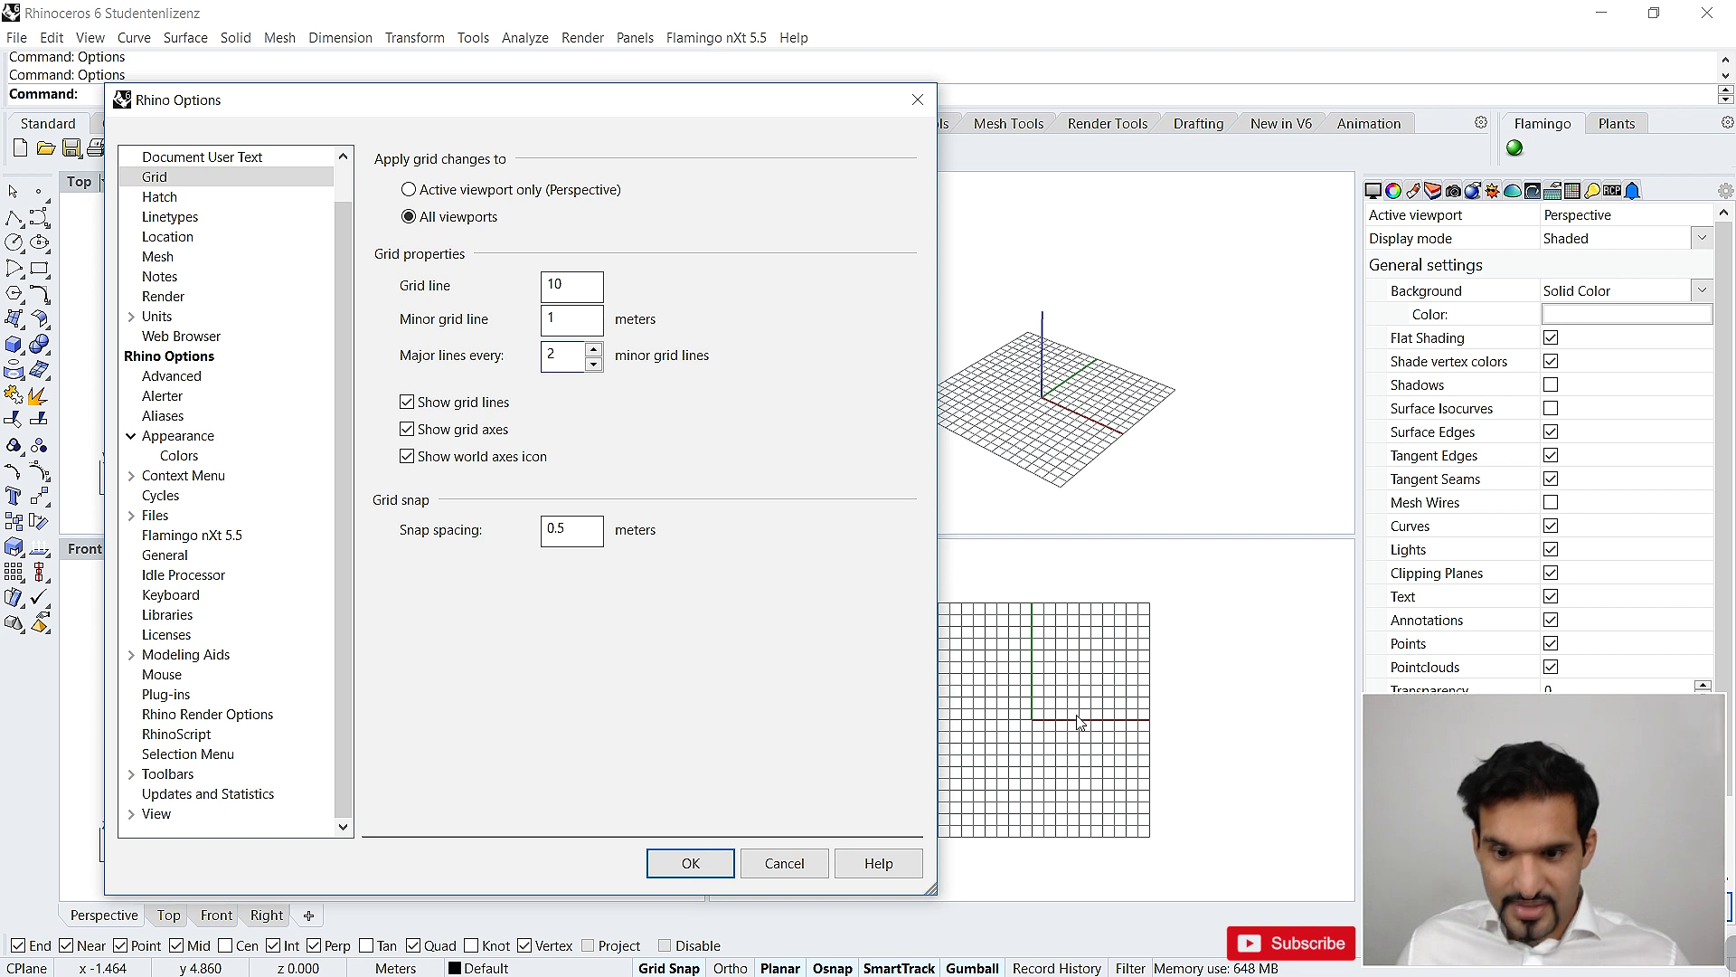
pyautogui.click(488, 359)
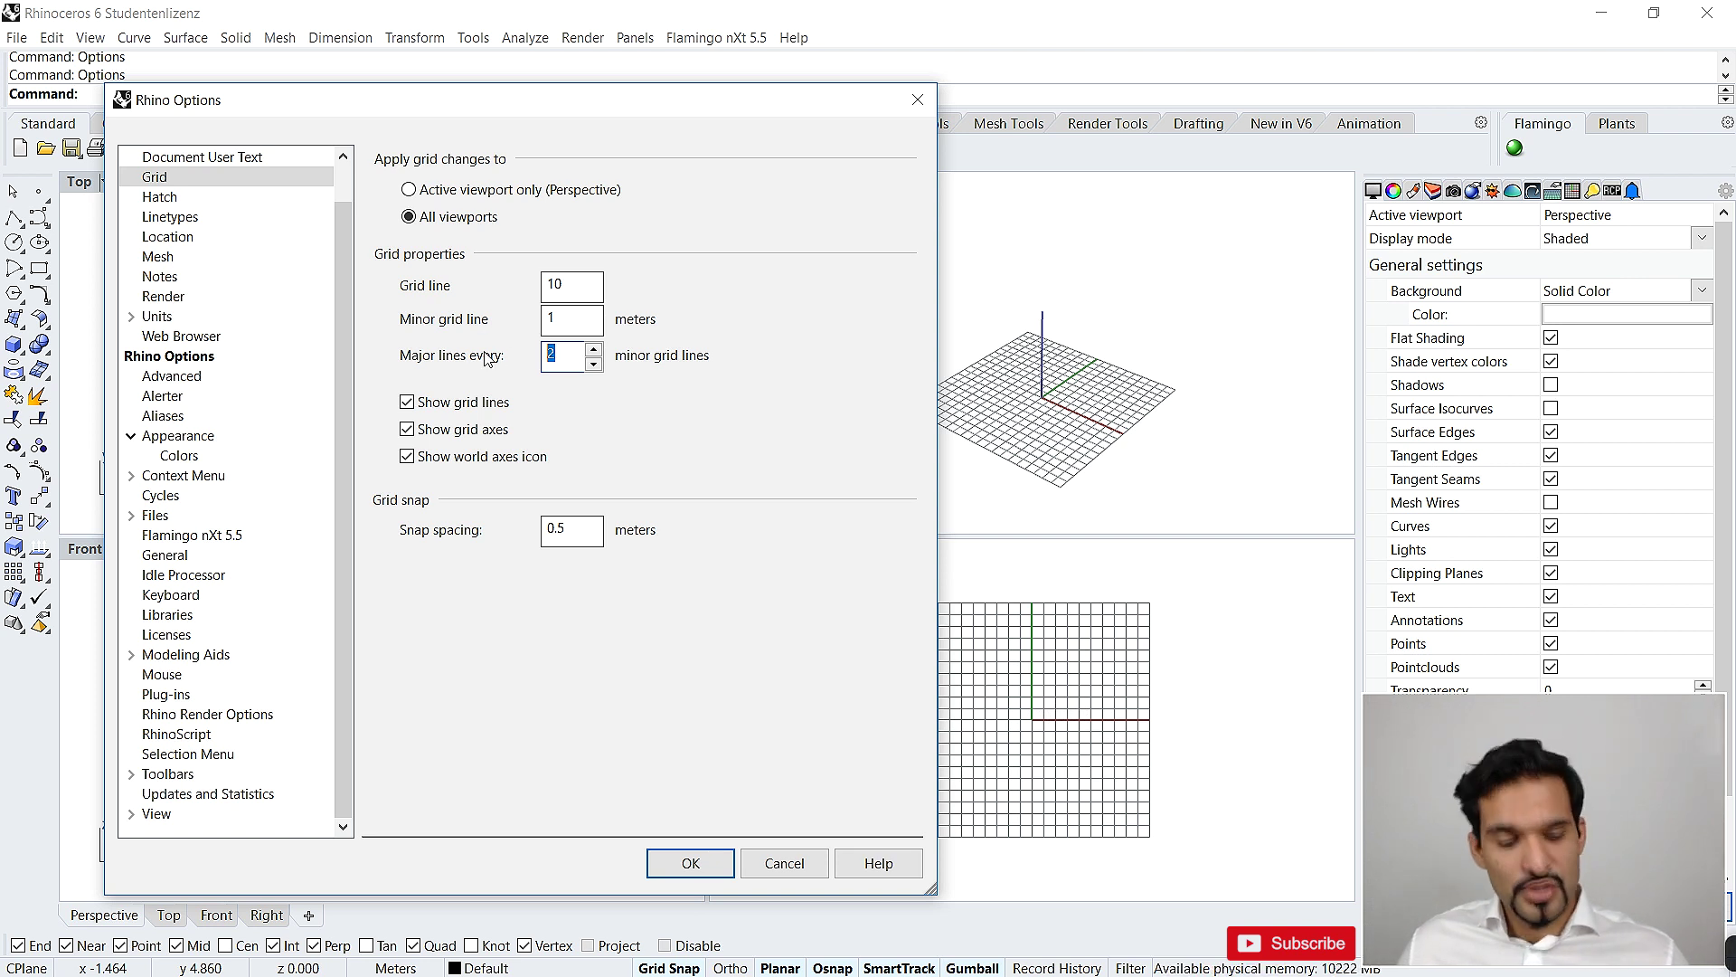
pyautogui.write('10')
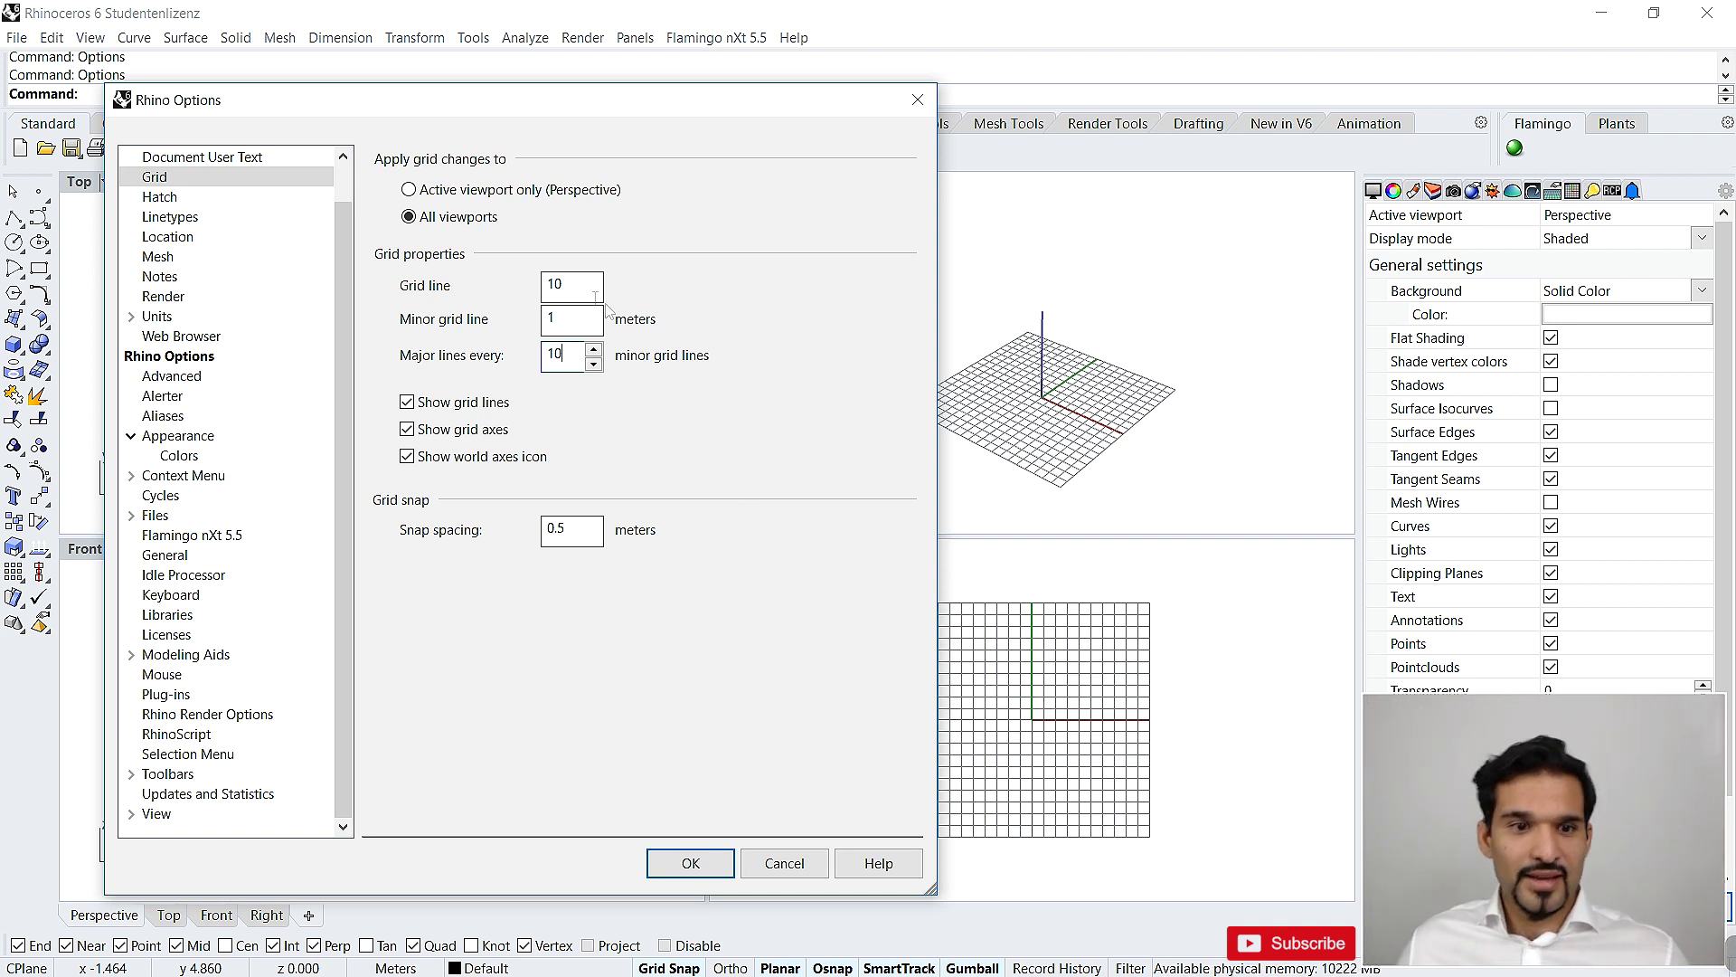
pyautogui.click(565, 282)
pyautogui.write('0')
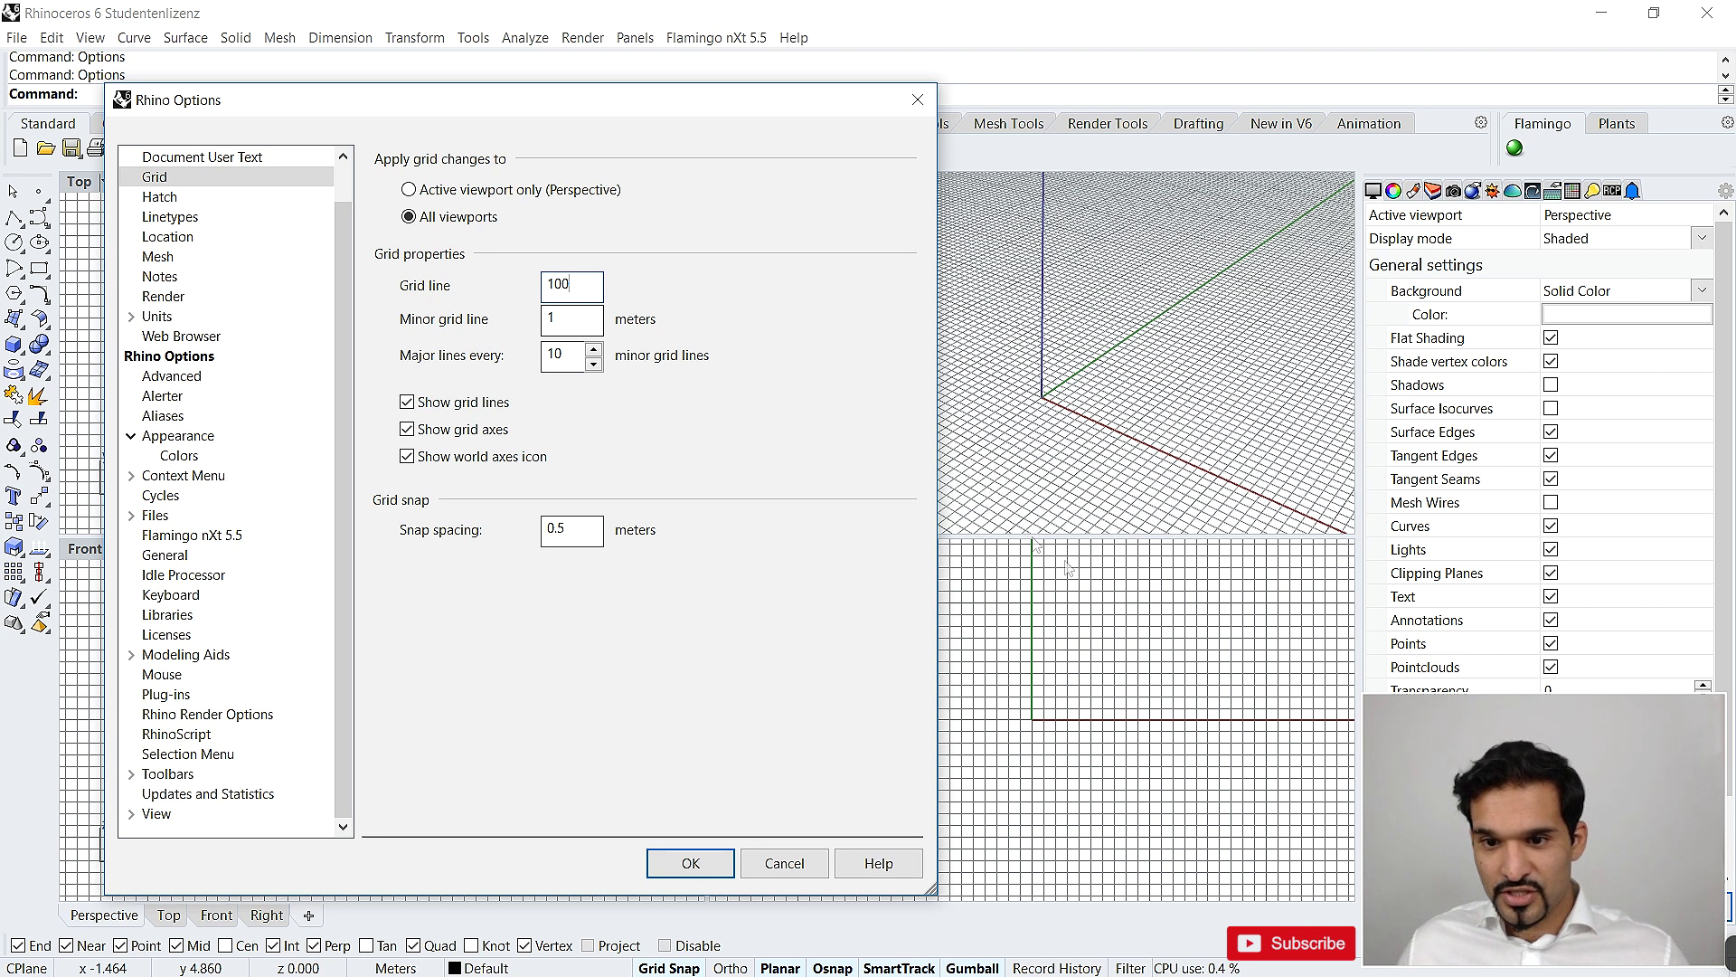
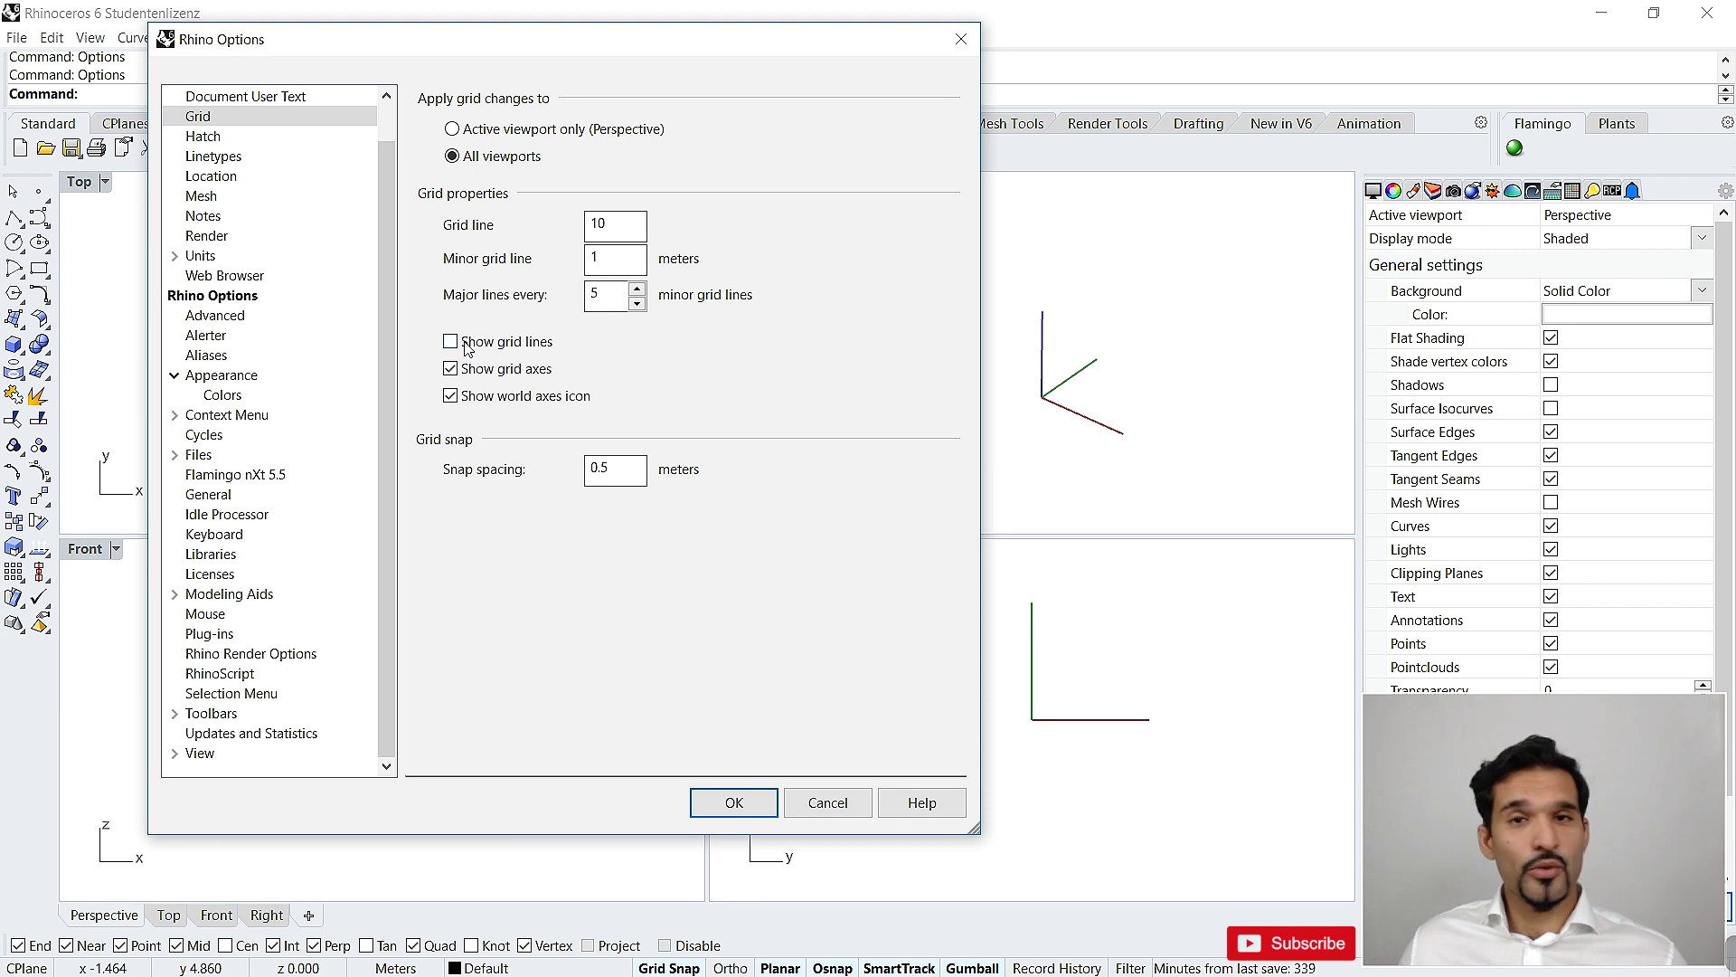
# Show the grid lines again, and turn the grid axes and the world axes icon off and back on
pyautogui.click(456, 344)
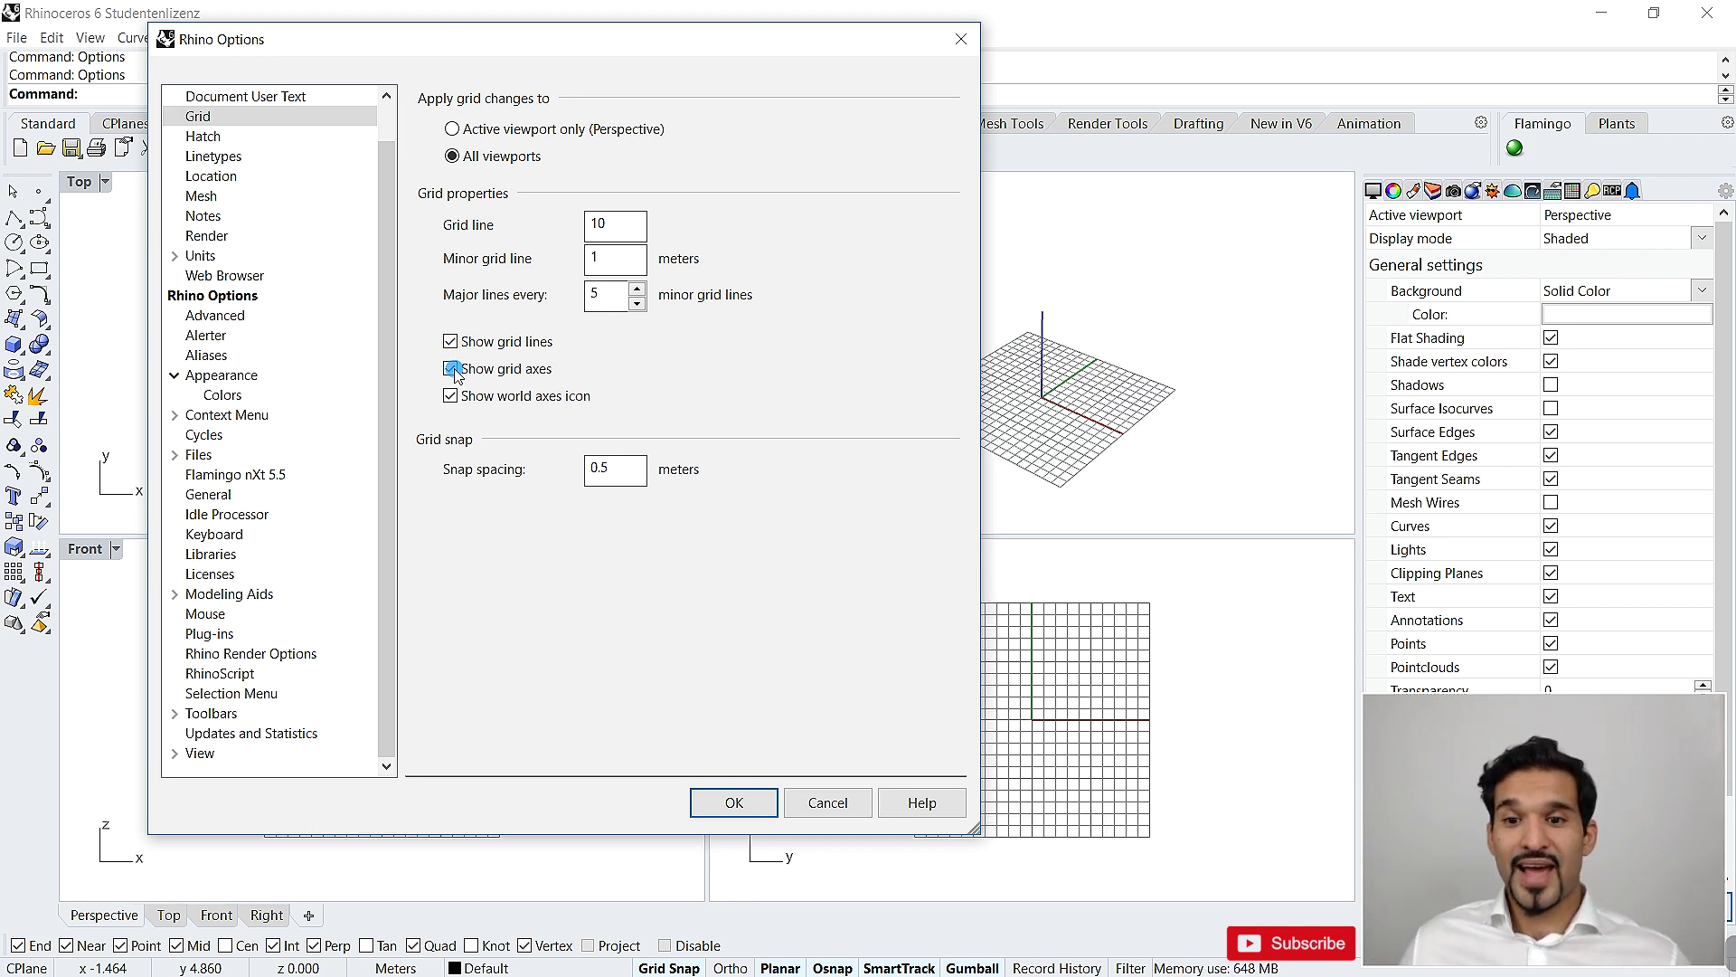
pyautogui.click(452, 371)
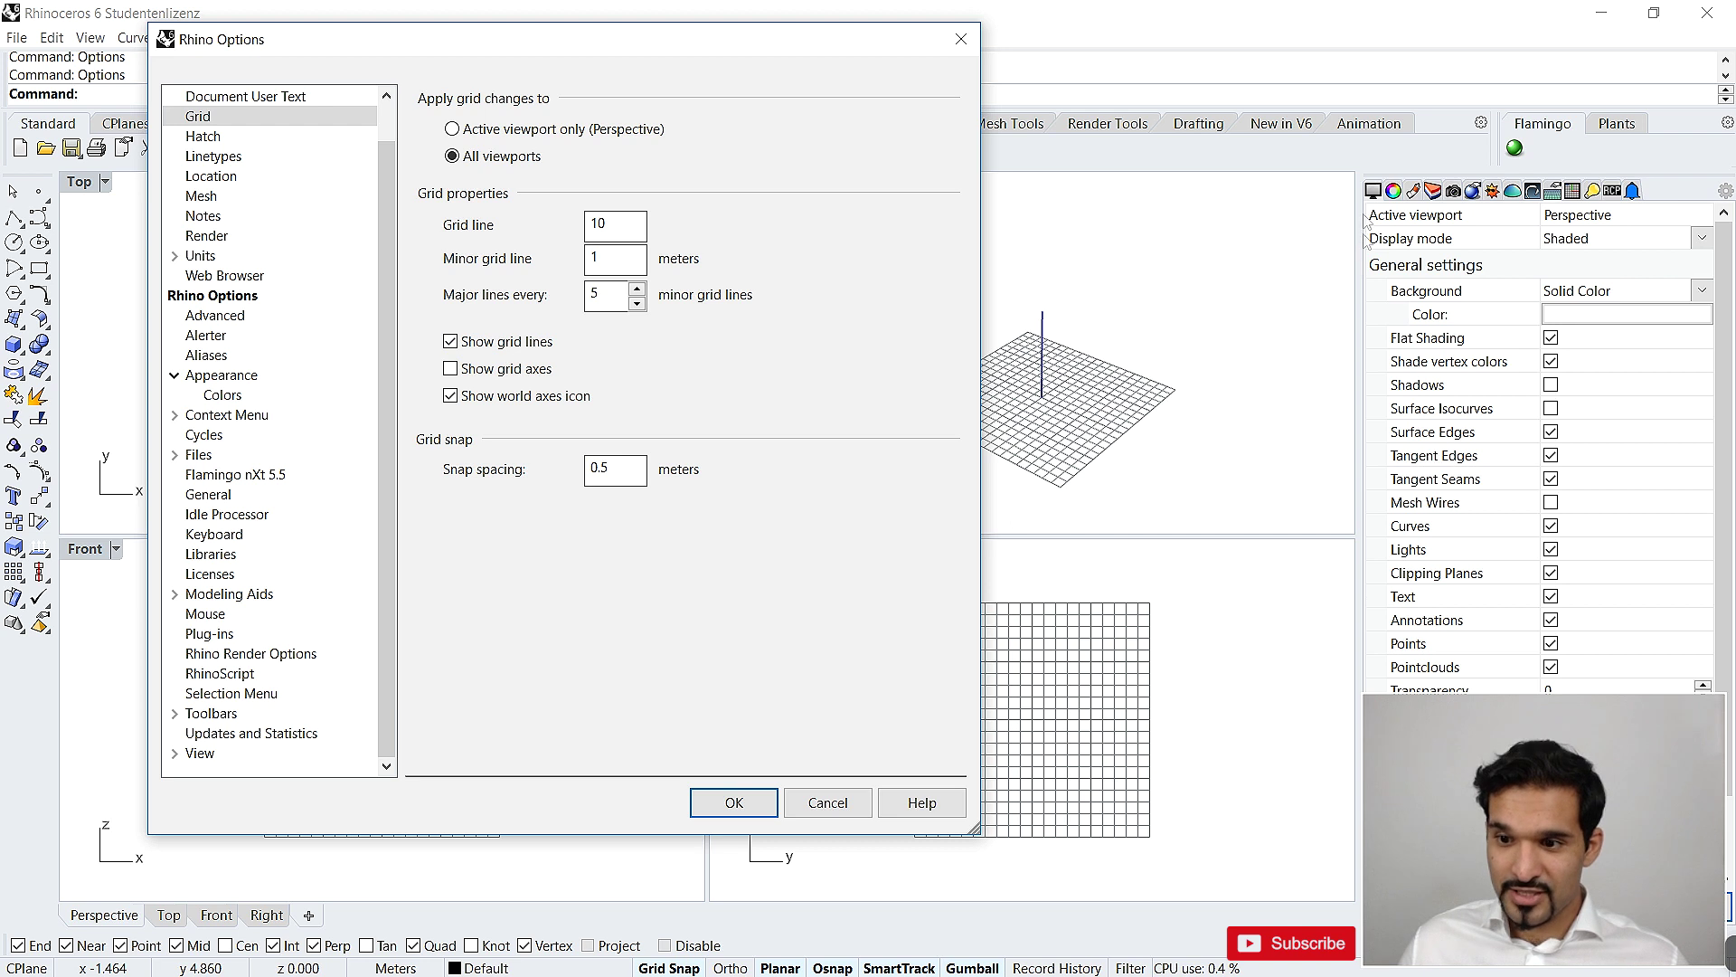
pyautogui.click(450, 370)
pyautogui.click(450, 397)
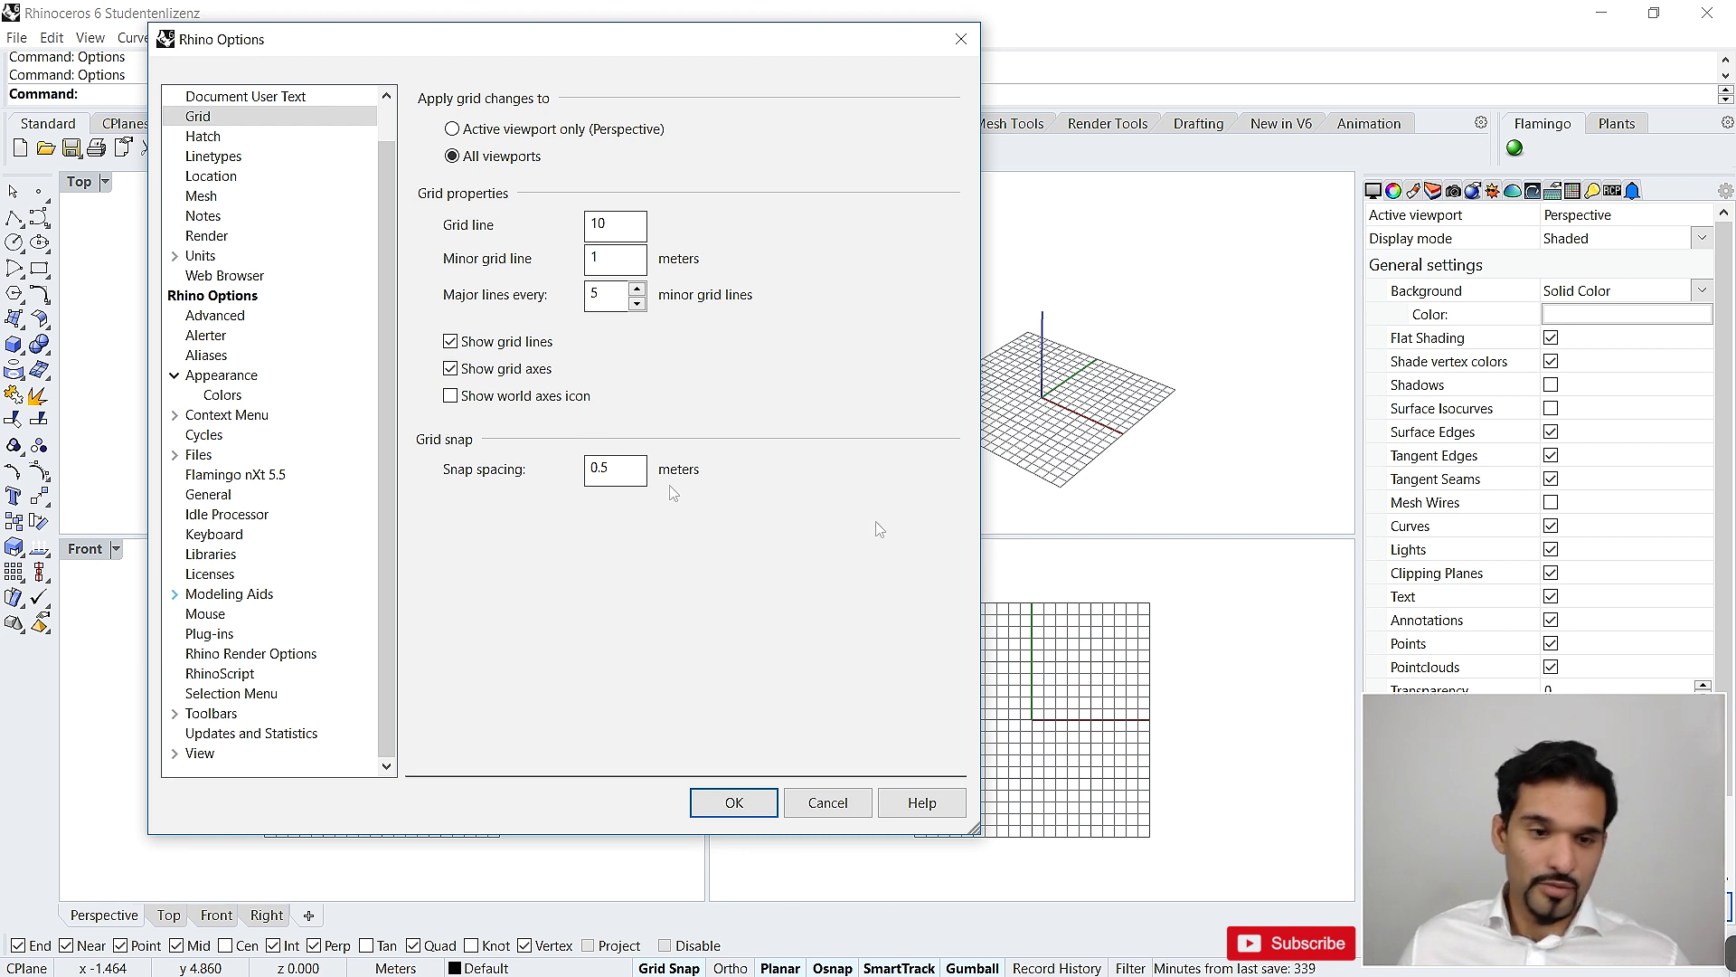
pyautogui.click(451, 397)
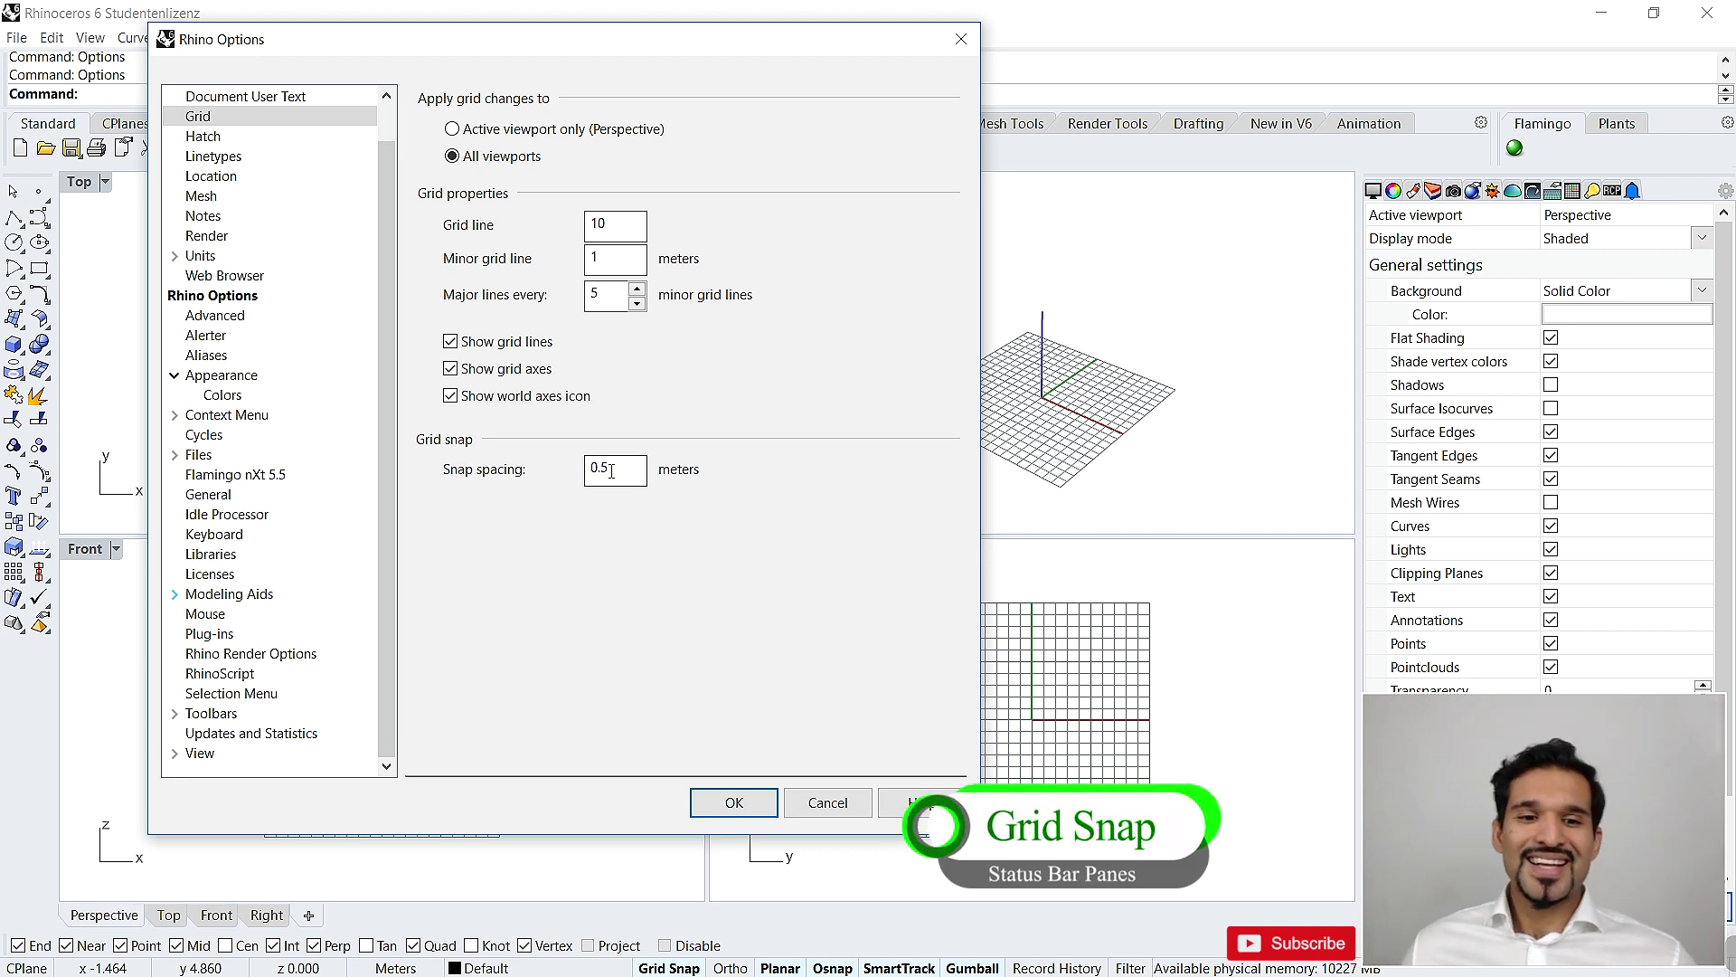
# Set the grid snap spacing to 1 meter and apply the grid options
pyautogui.moveTo(620, 468); pyautogui.dragTo(581, 474)
pyautogui.write('1')
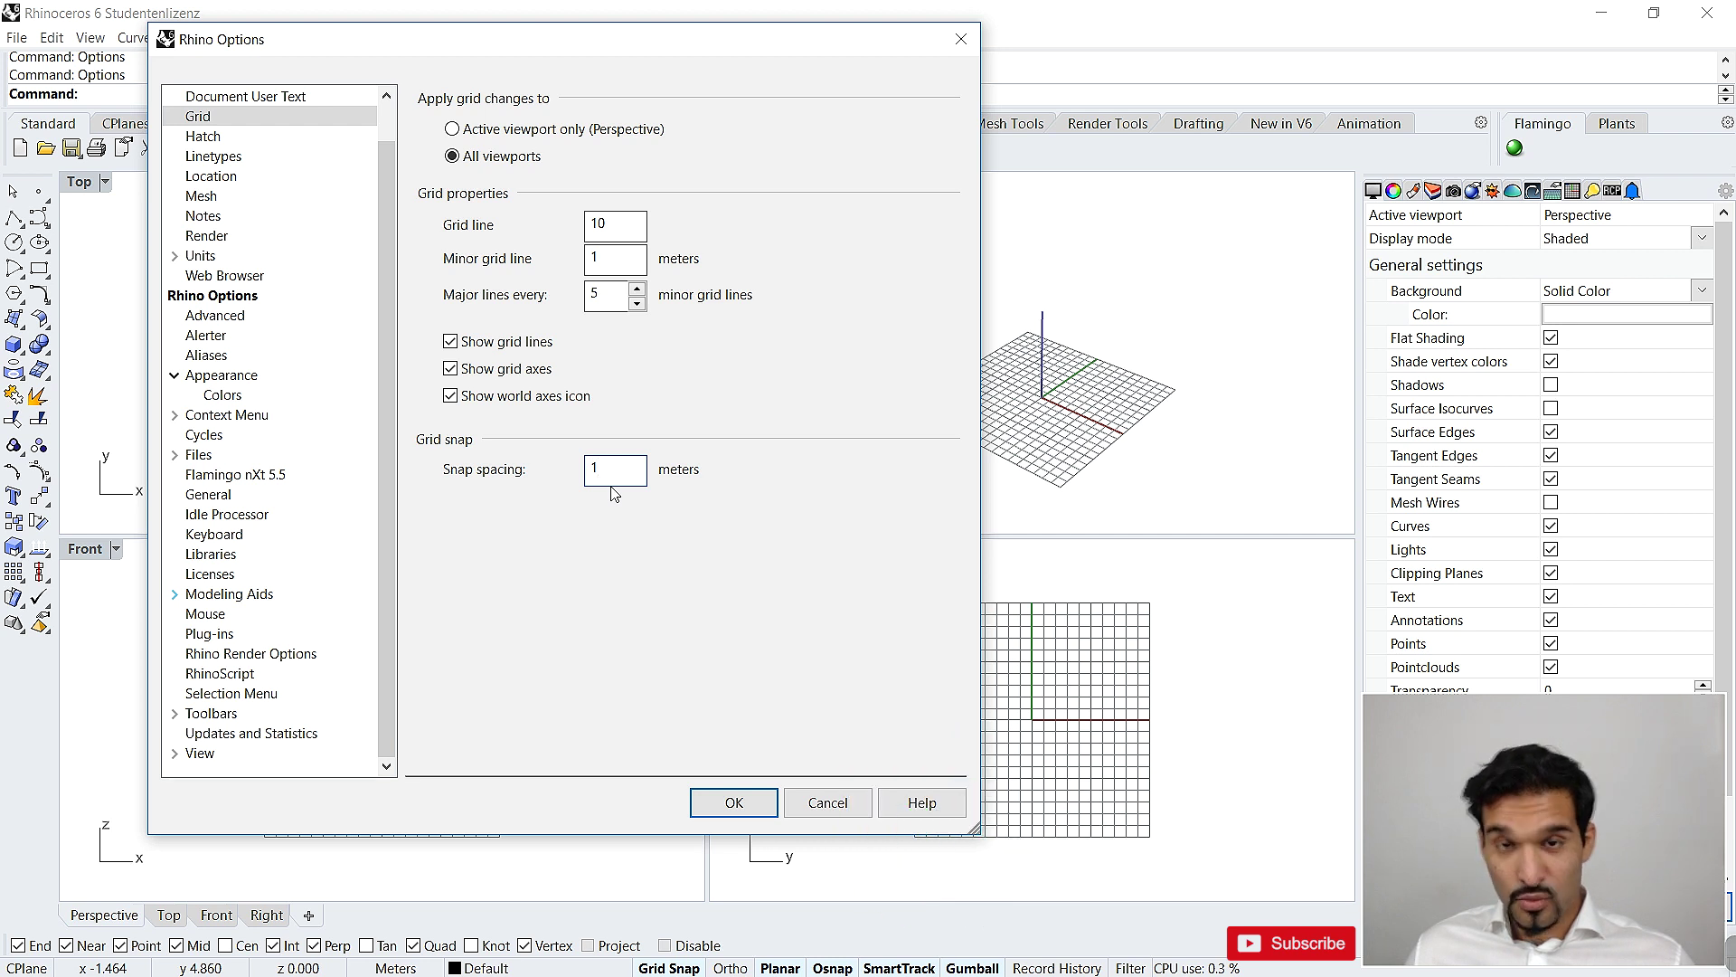
pyautogui.click(728, 802)
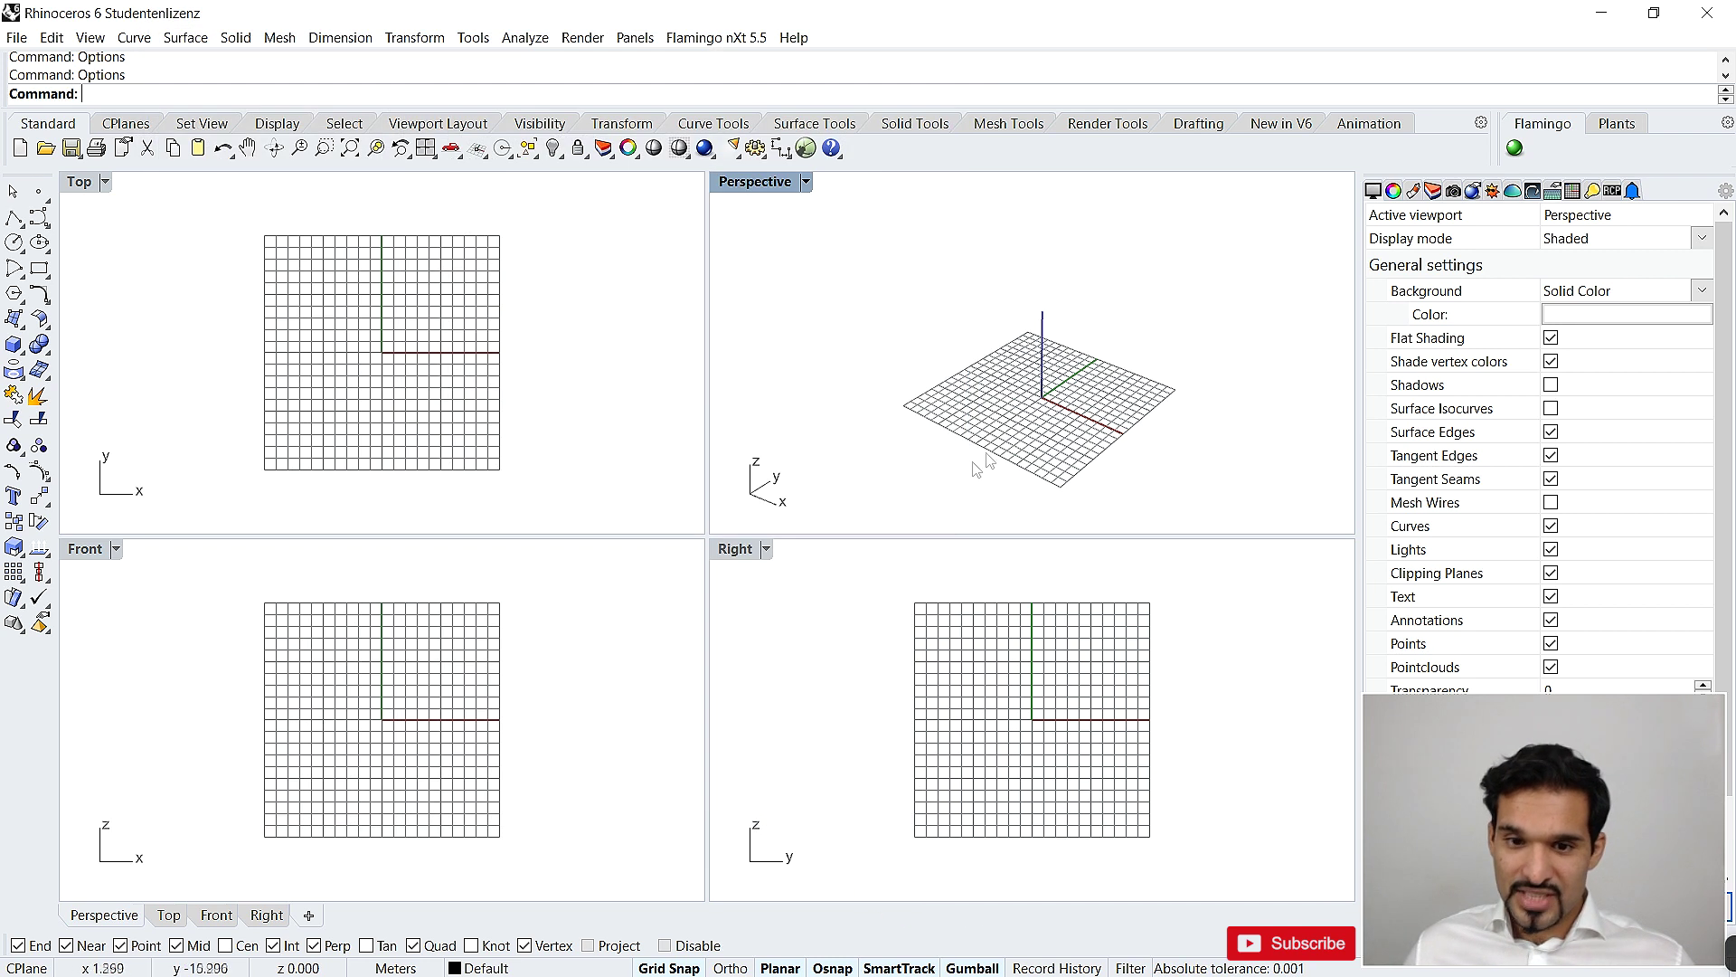
# Turn Grid Snap off and back on
pyautogui.scroll(5, 977, 469)
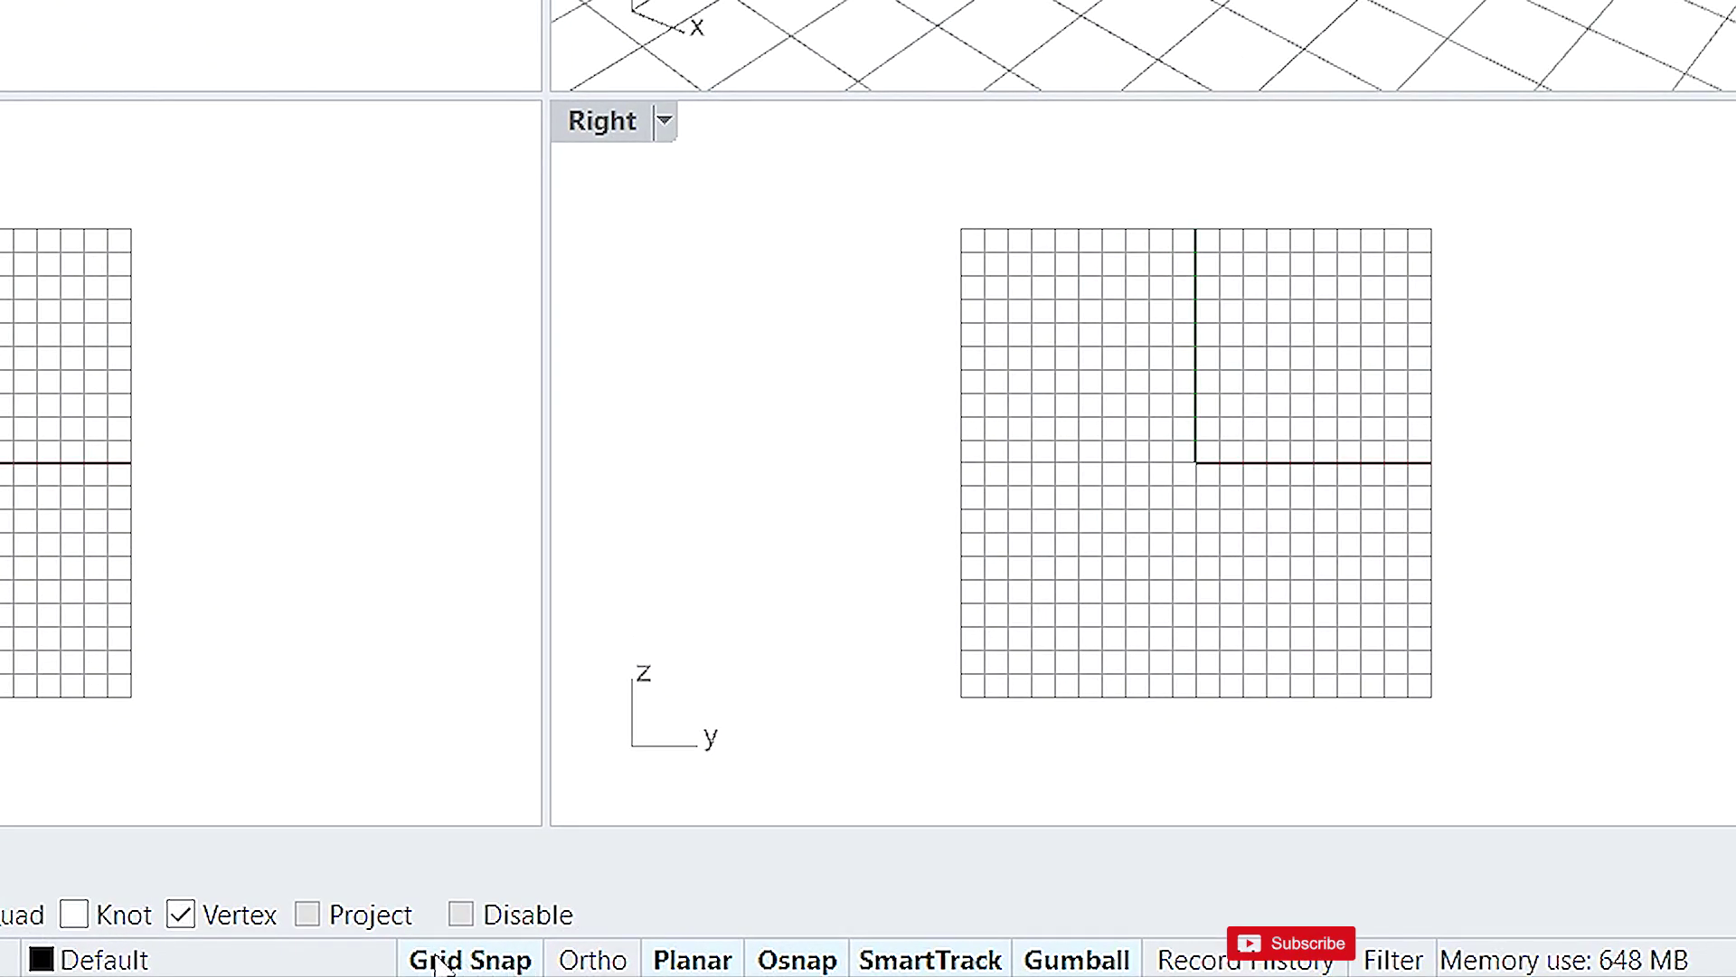
pyautogui.click(438, 962)
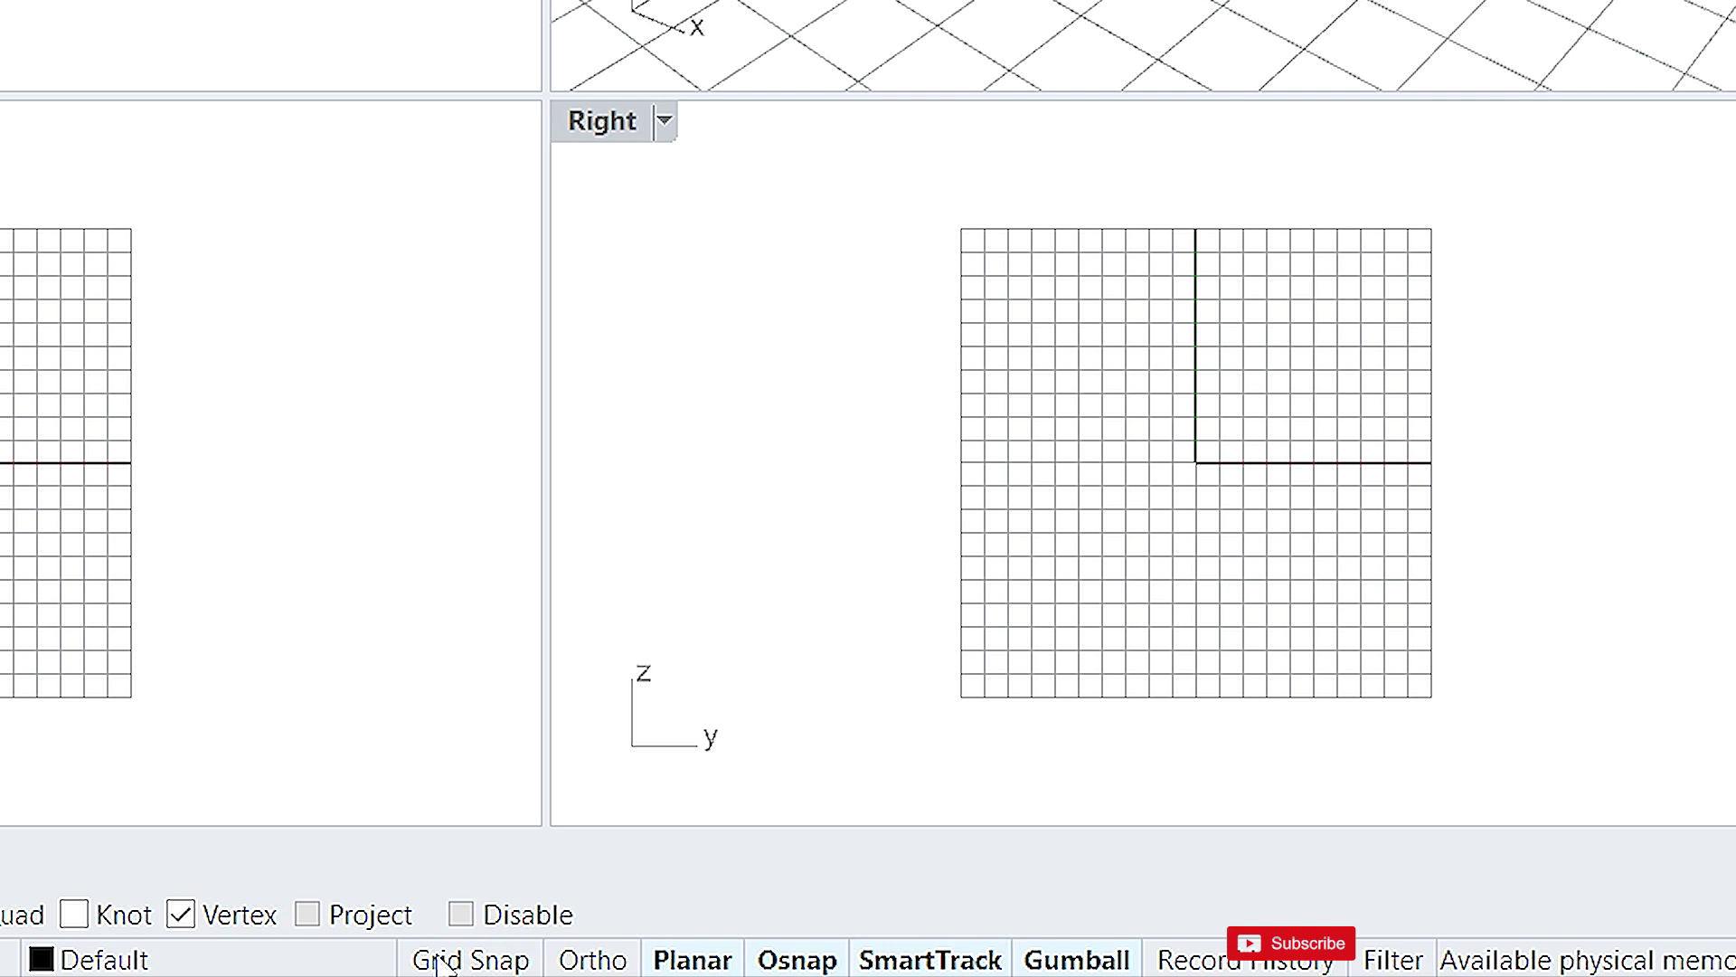
pyautogui.click(496, 960)
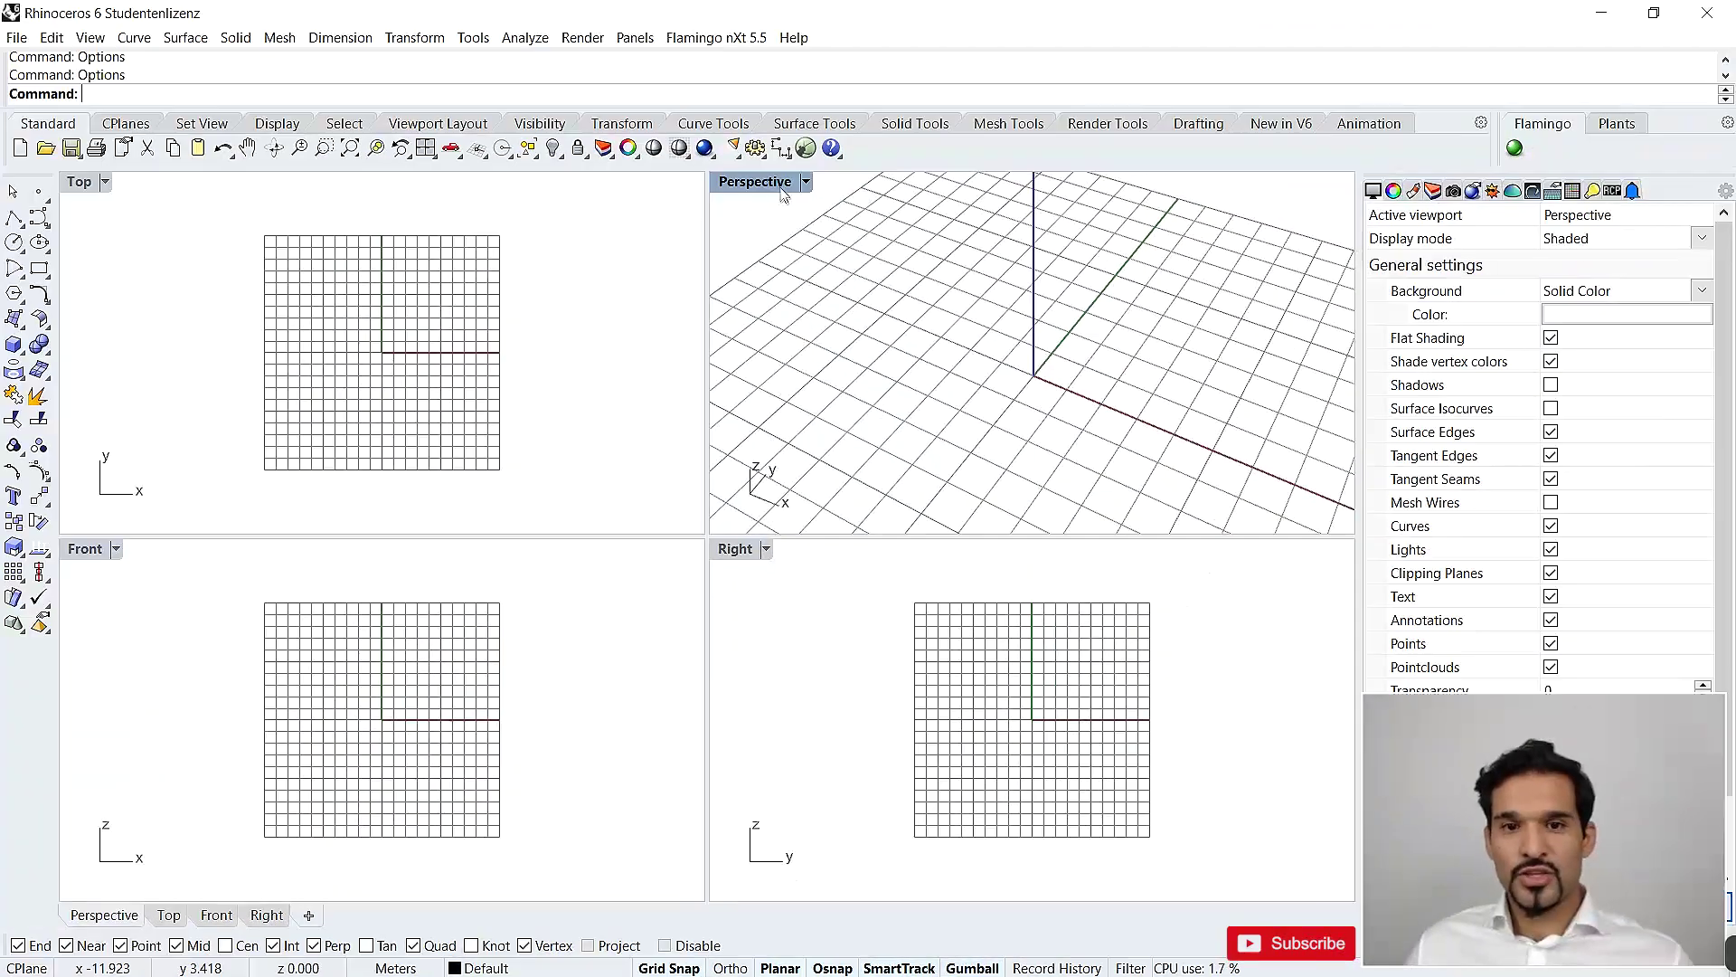
# Maximize the Perspective viewport and place a point object on a grid intersection close to the origin
pyautogui.hotkey('ctrl', 'm')
pyautogui.moveTo(672, 298); pyautogui.dragTo(673, 319, button='right')
pyautogui.moveTo(728, 507); pyautogui.dragTo(736, 511, button='right')
pyautogui.write('Point')
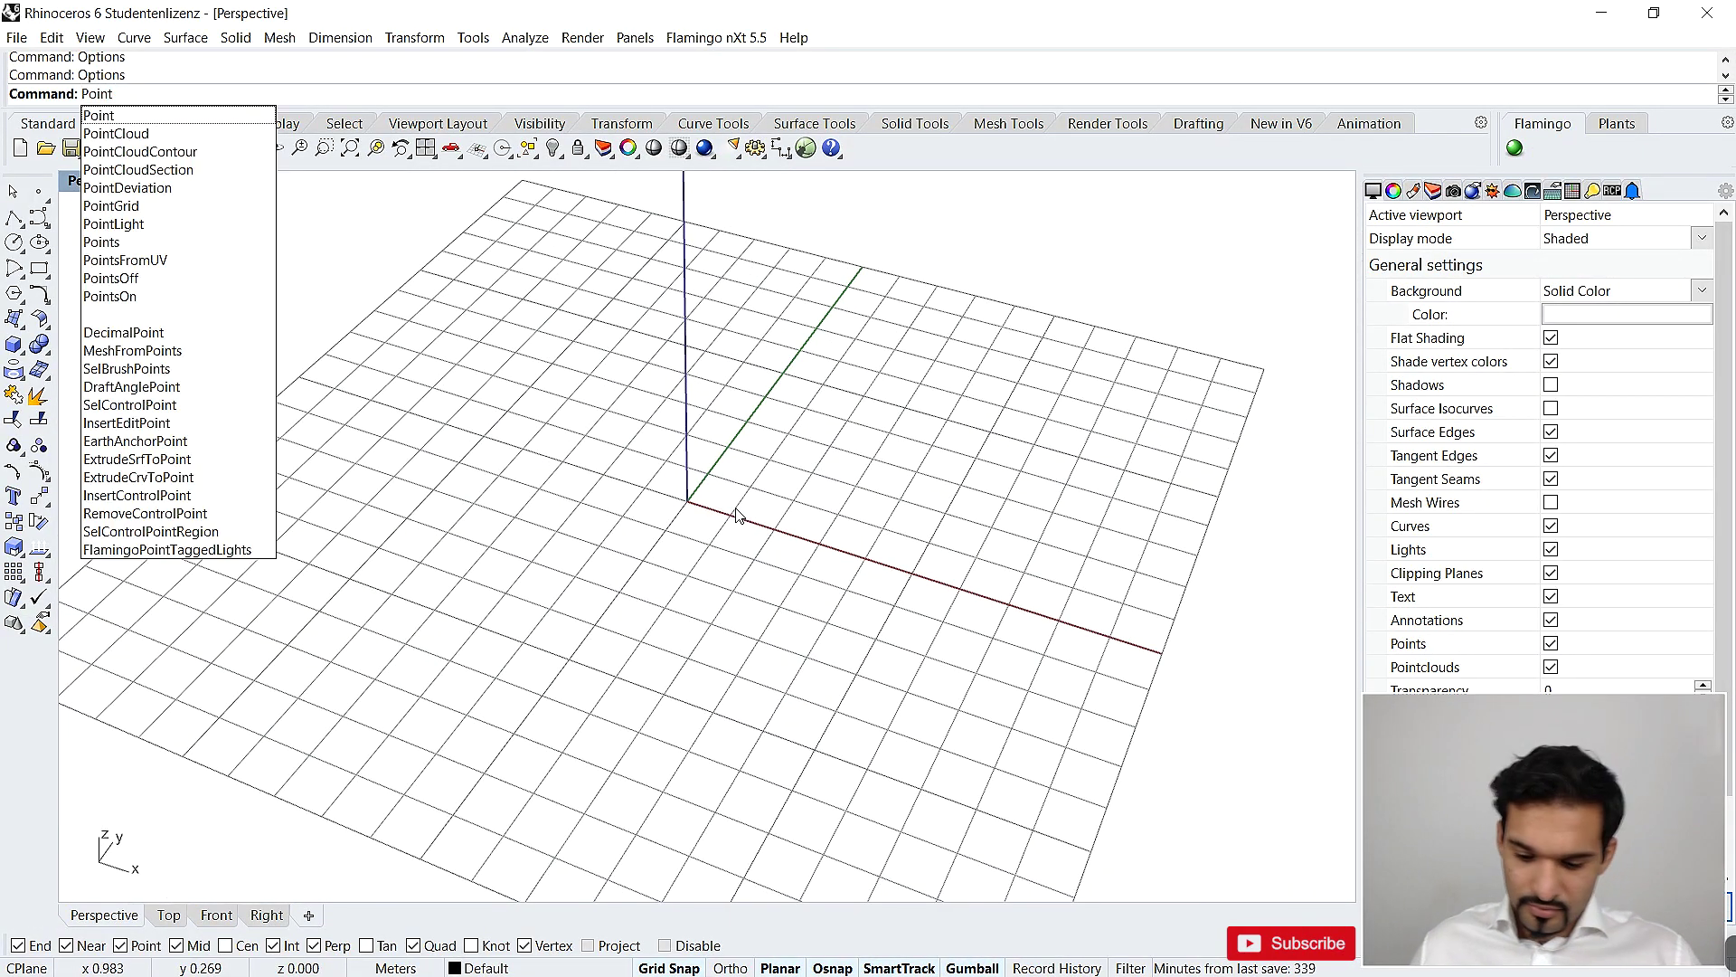
pyautogui.press('Return')
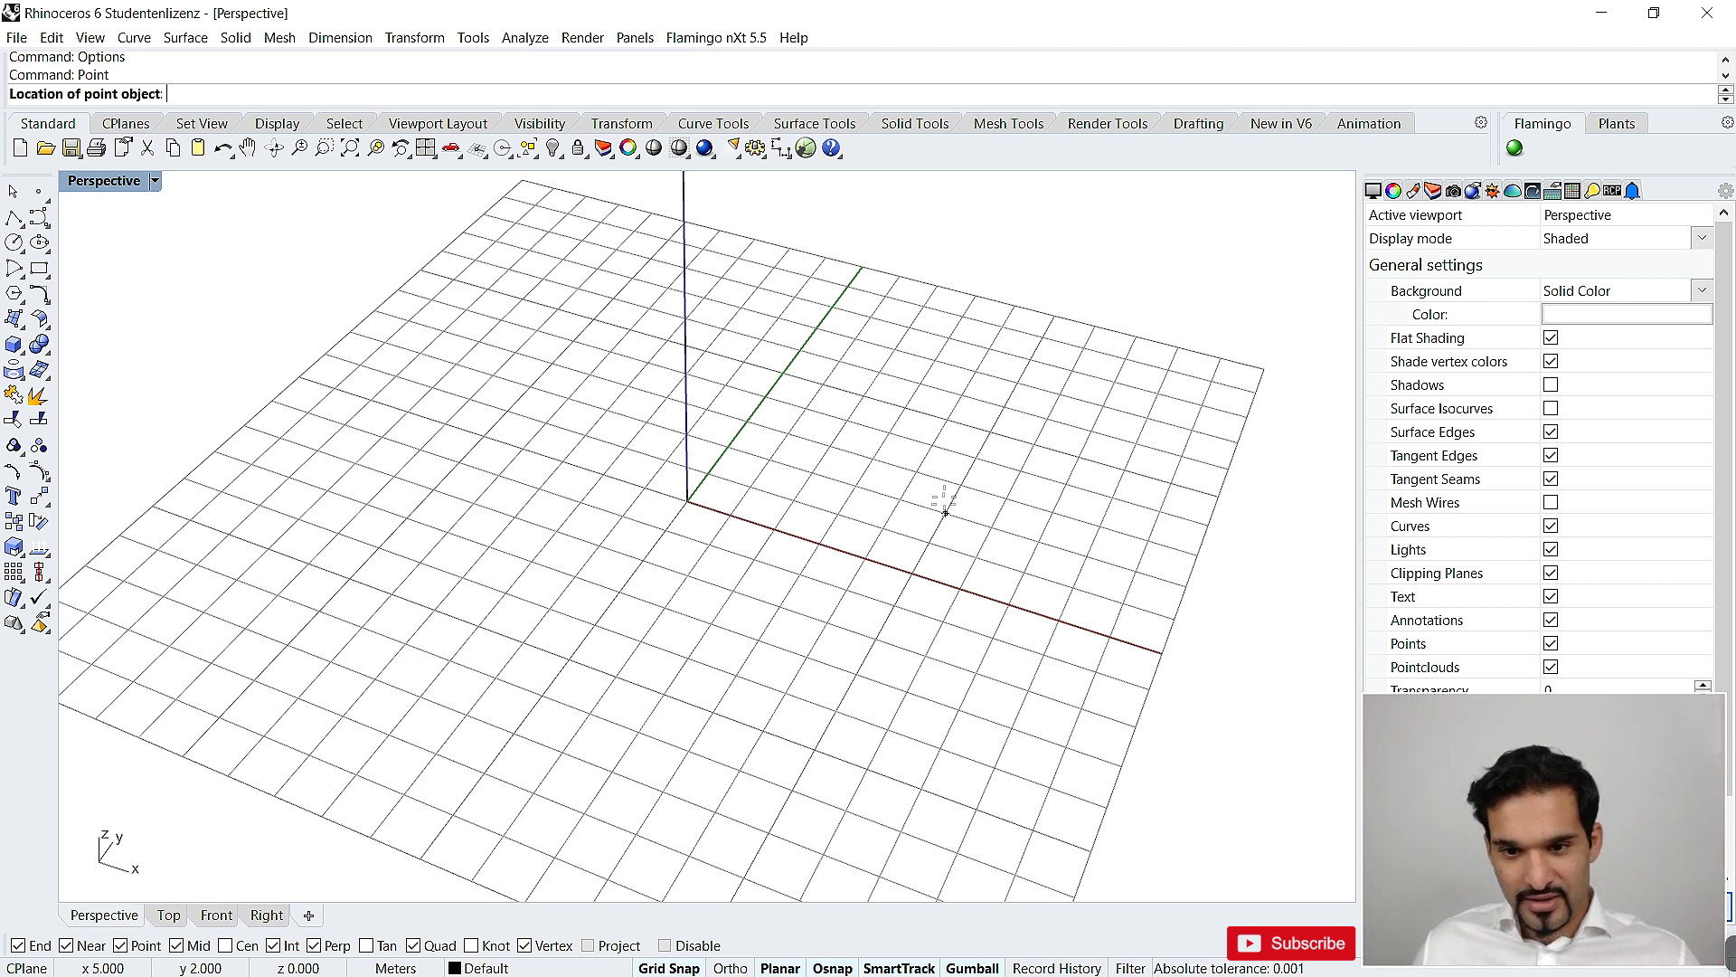
pyautogui.click(750, 487)
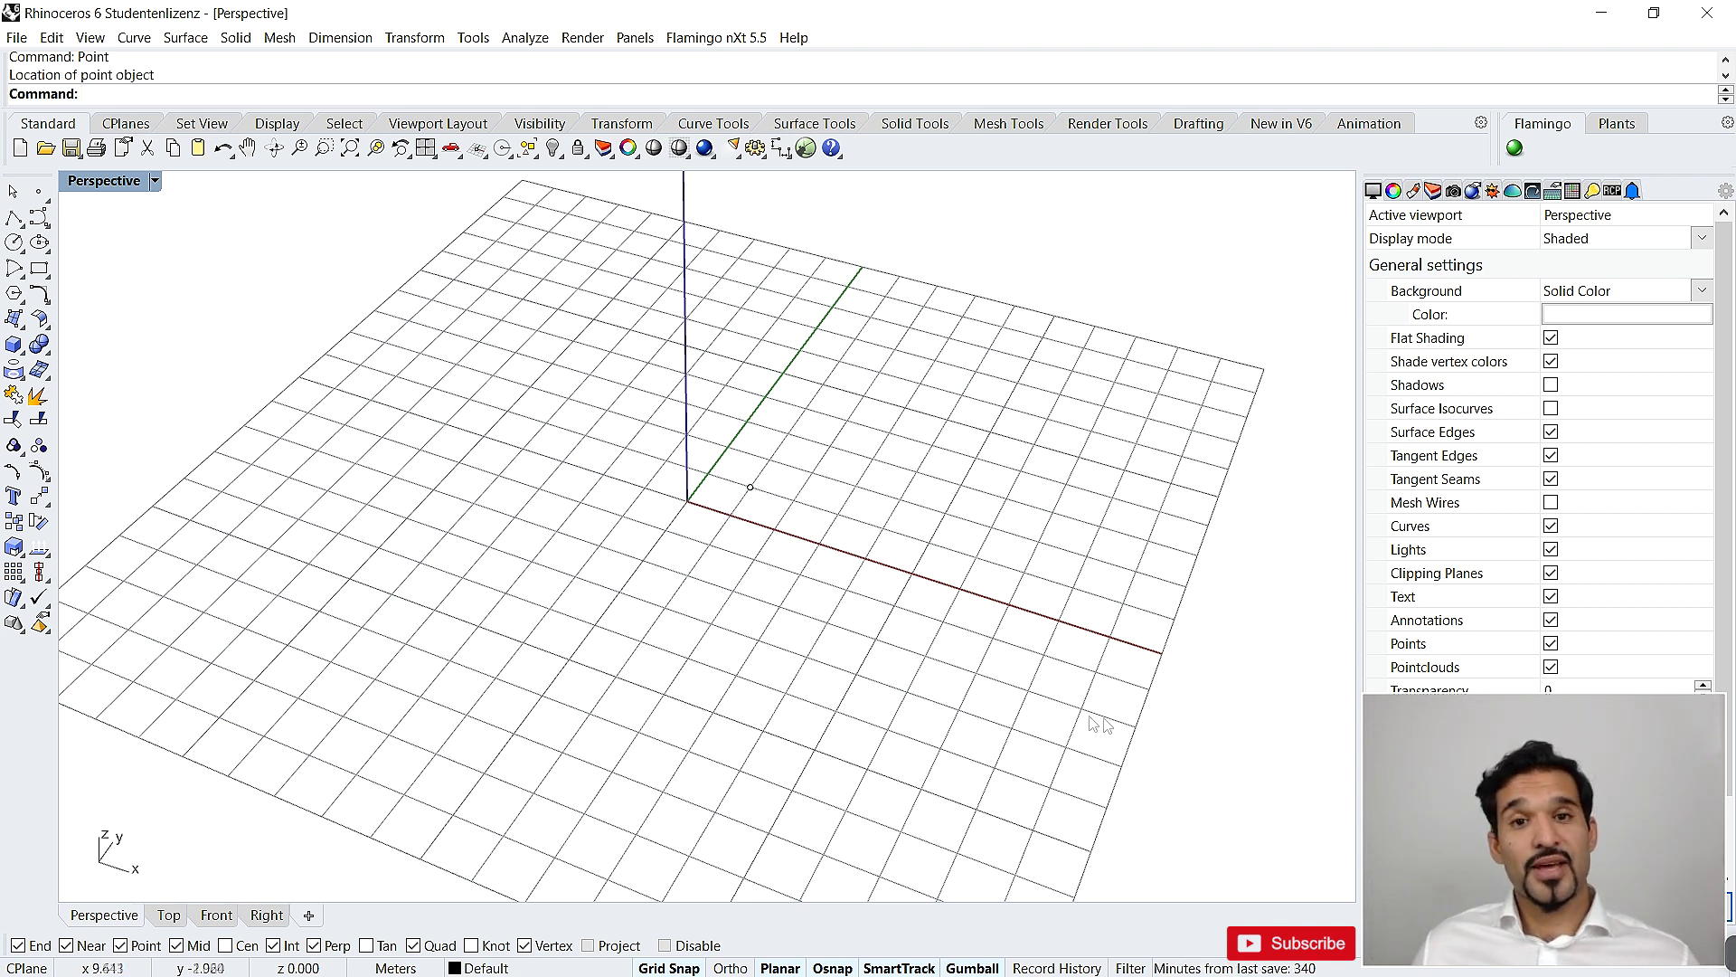
# Delete the point object near the origin
pyautogui.scroll(-3, 743, 520)
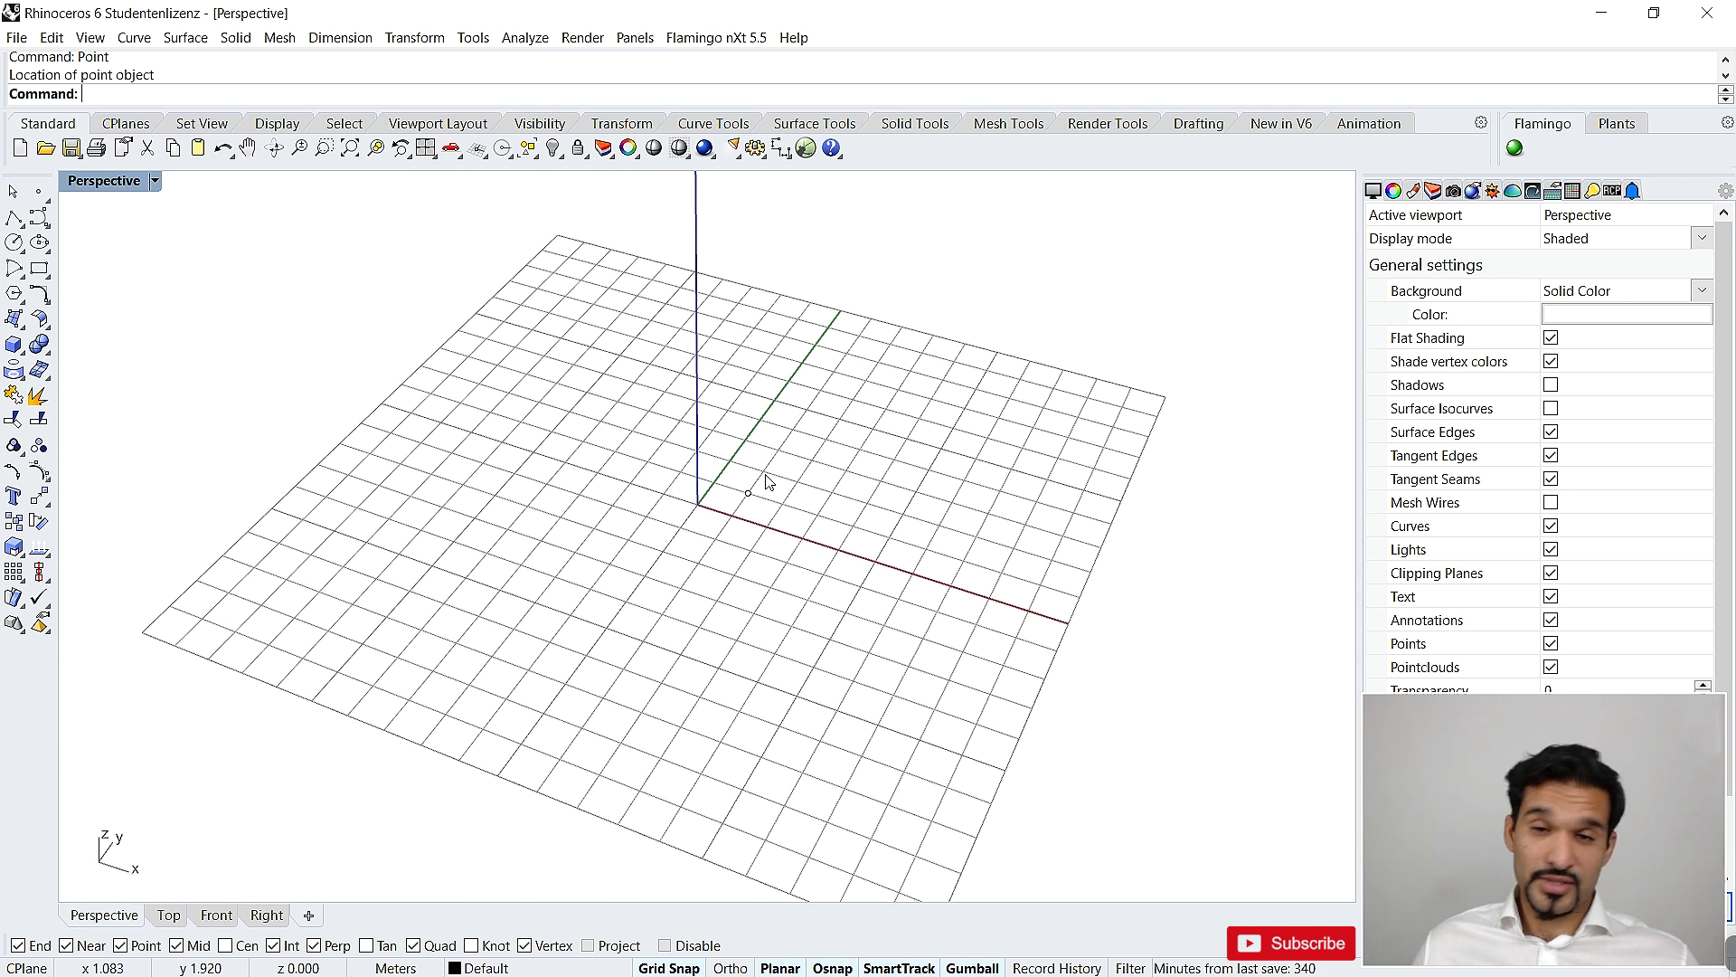
pyautogui.scroll(1, 767, 481)
pyautogui.moveTo(751, 409); pyautogui.dragTo(728, 511)
pyautogui.press('Delete')
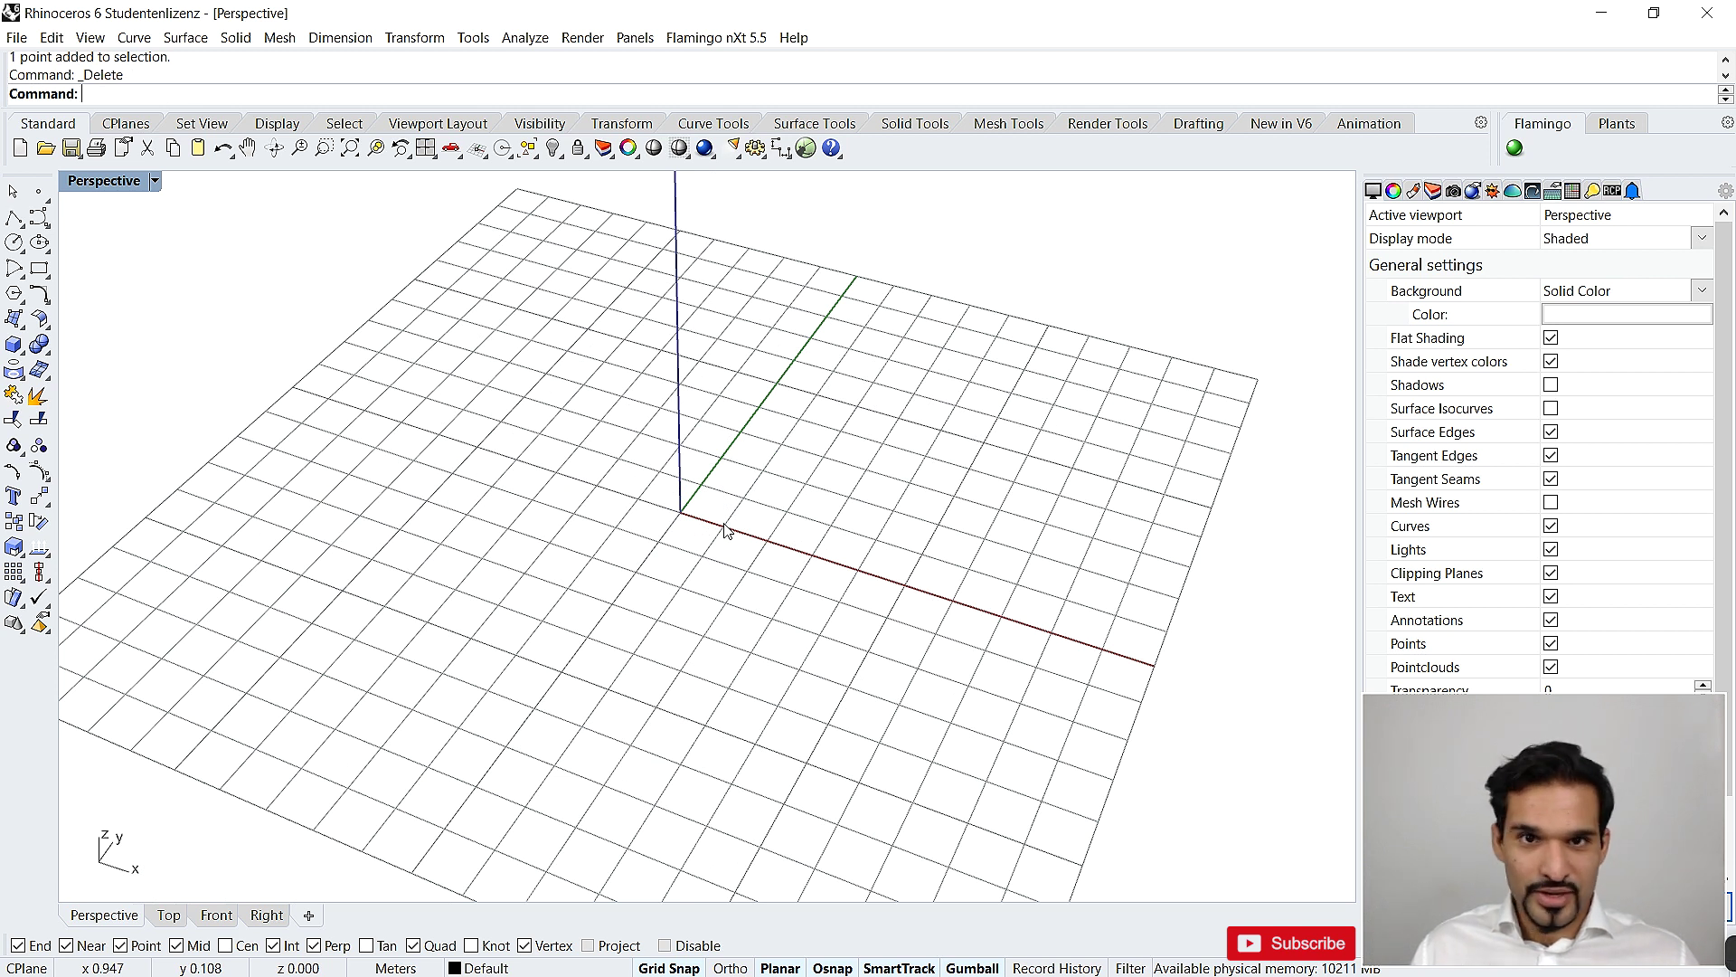
# Set the grid snap spacing to 0.5 meters for all viewports and apply the options
pyautogui.write('Options')
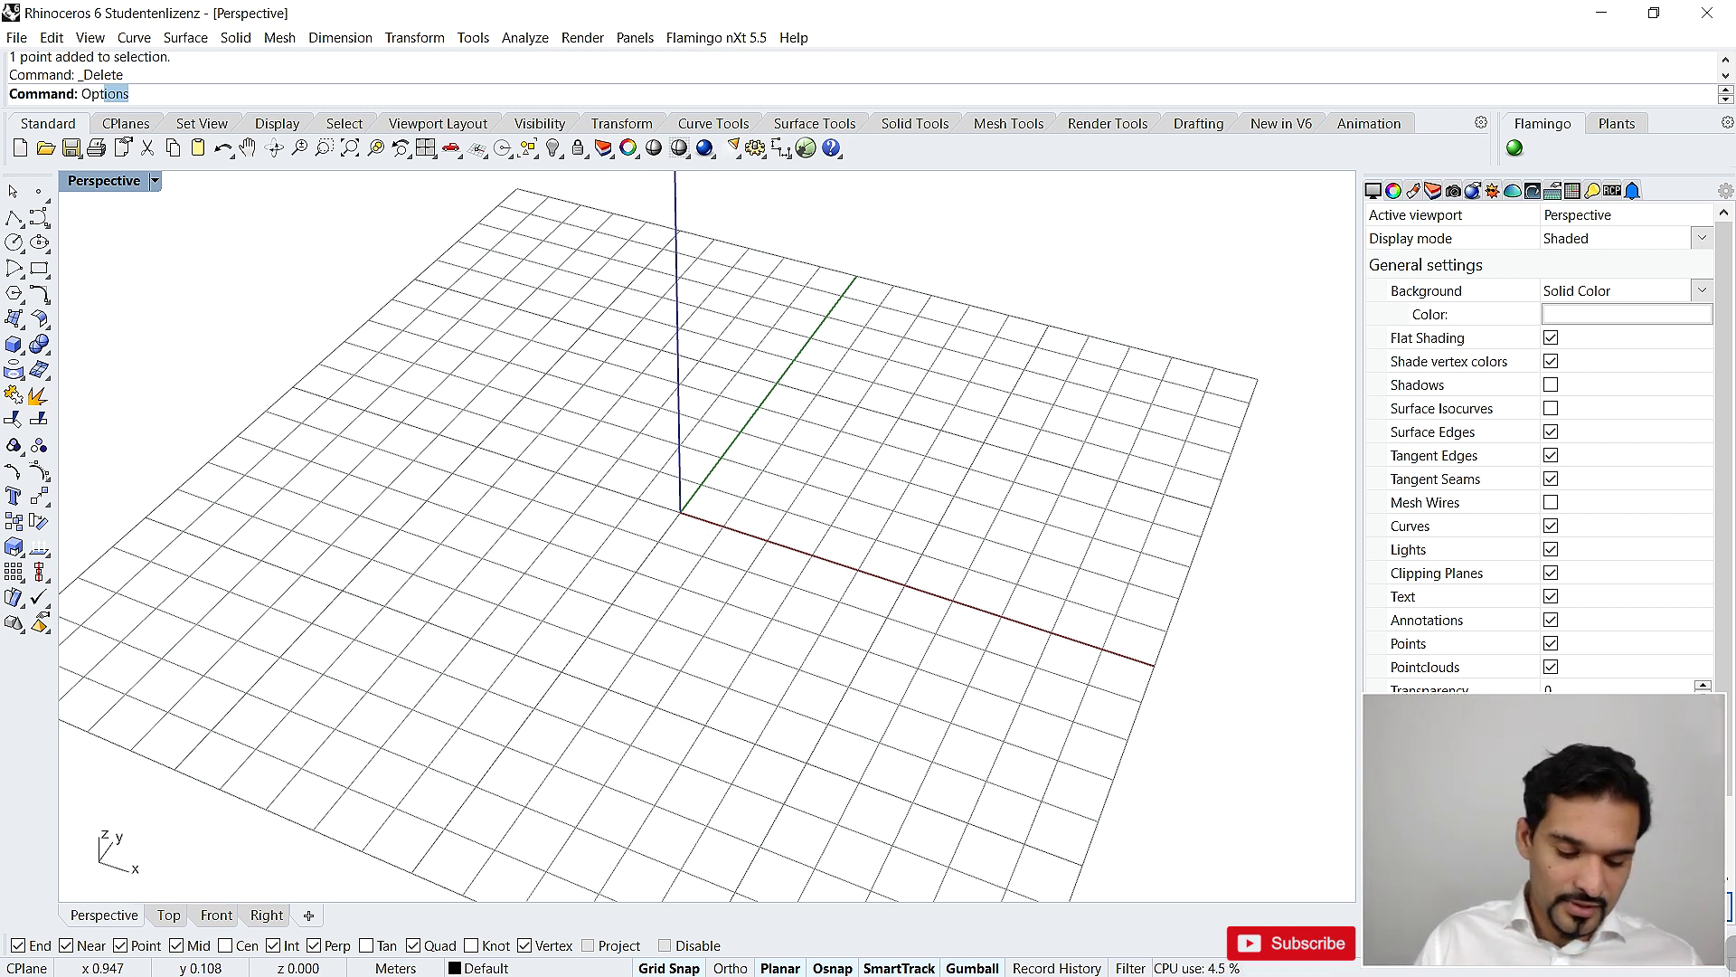
pyautogui.press('Return')
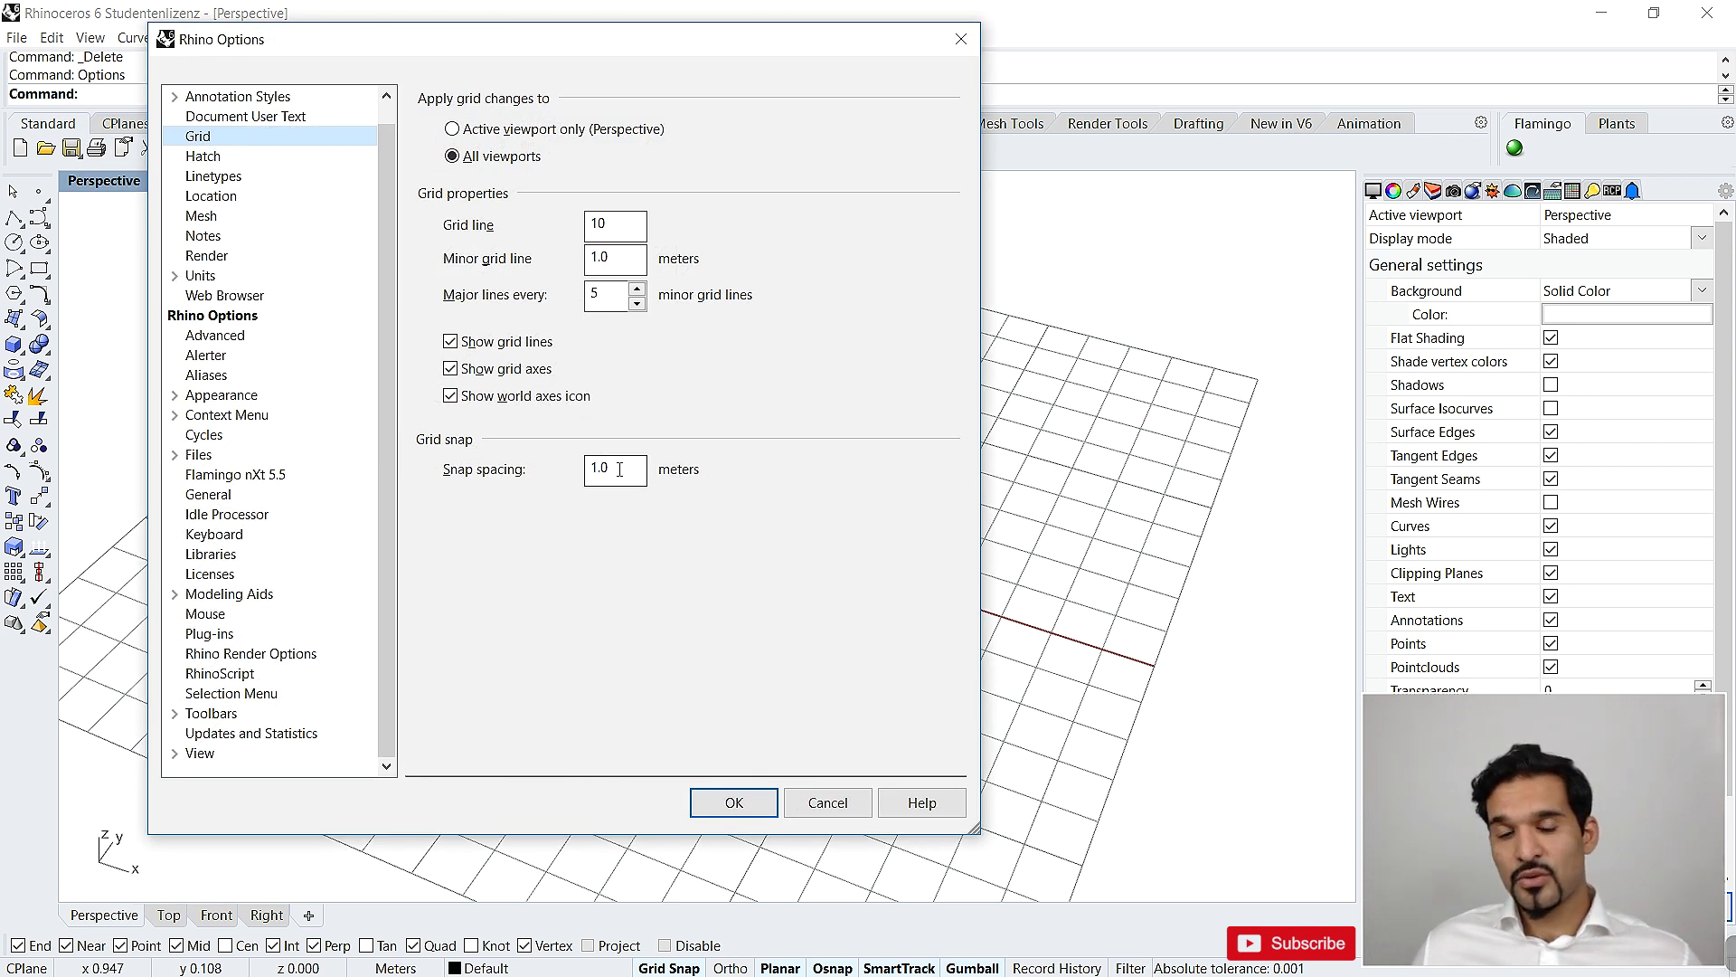
pyautogui.doubleClick(619, 468)
pyautogui.write('.5')
pyautogui.press('Left')
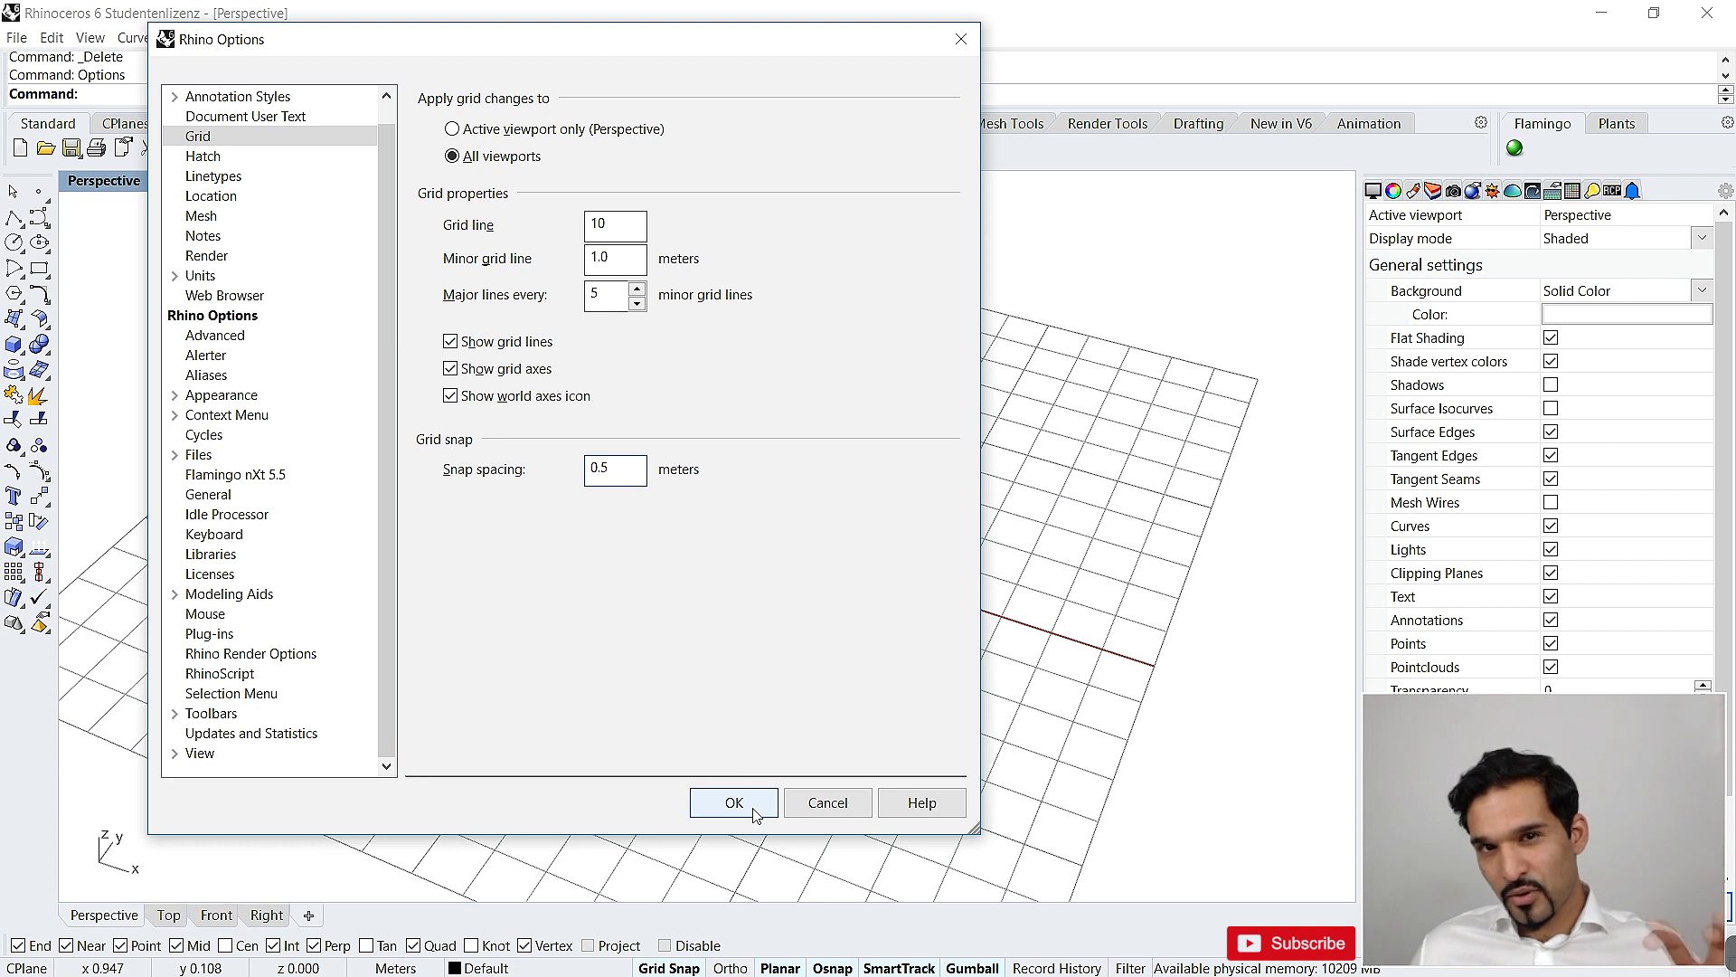
pyautogui.click(734, 802)
# Place three point objects near the origin in the Perspective viewport, using the 0.5 meter grid snap
pyautogui.write('Point')
pyautogui.press('Return')
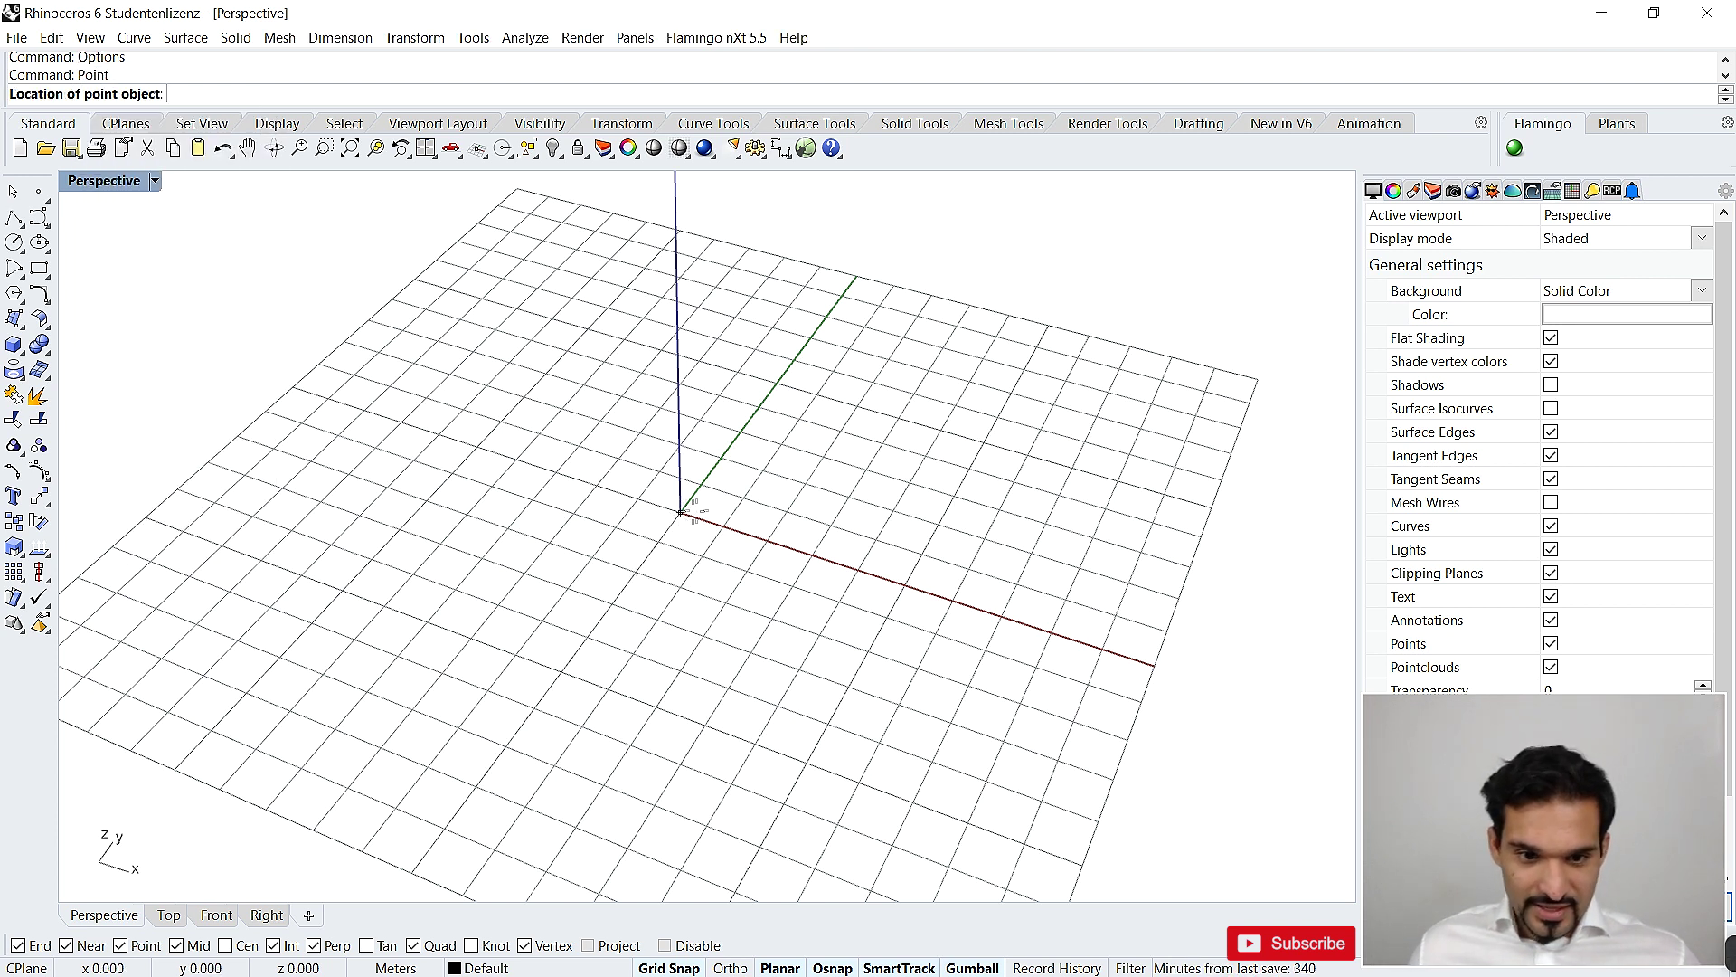
pyautogui.scroll(8, 635, 535)
pyautogui.scroll(-3, 531, 532)
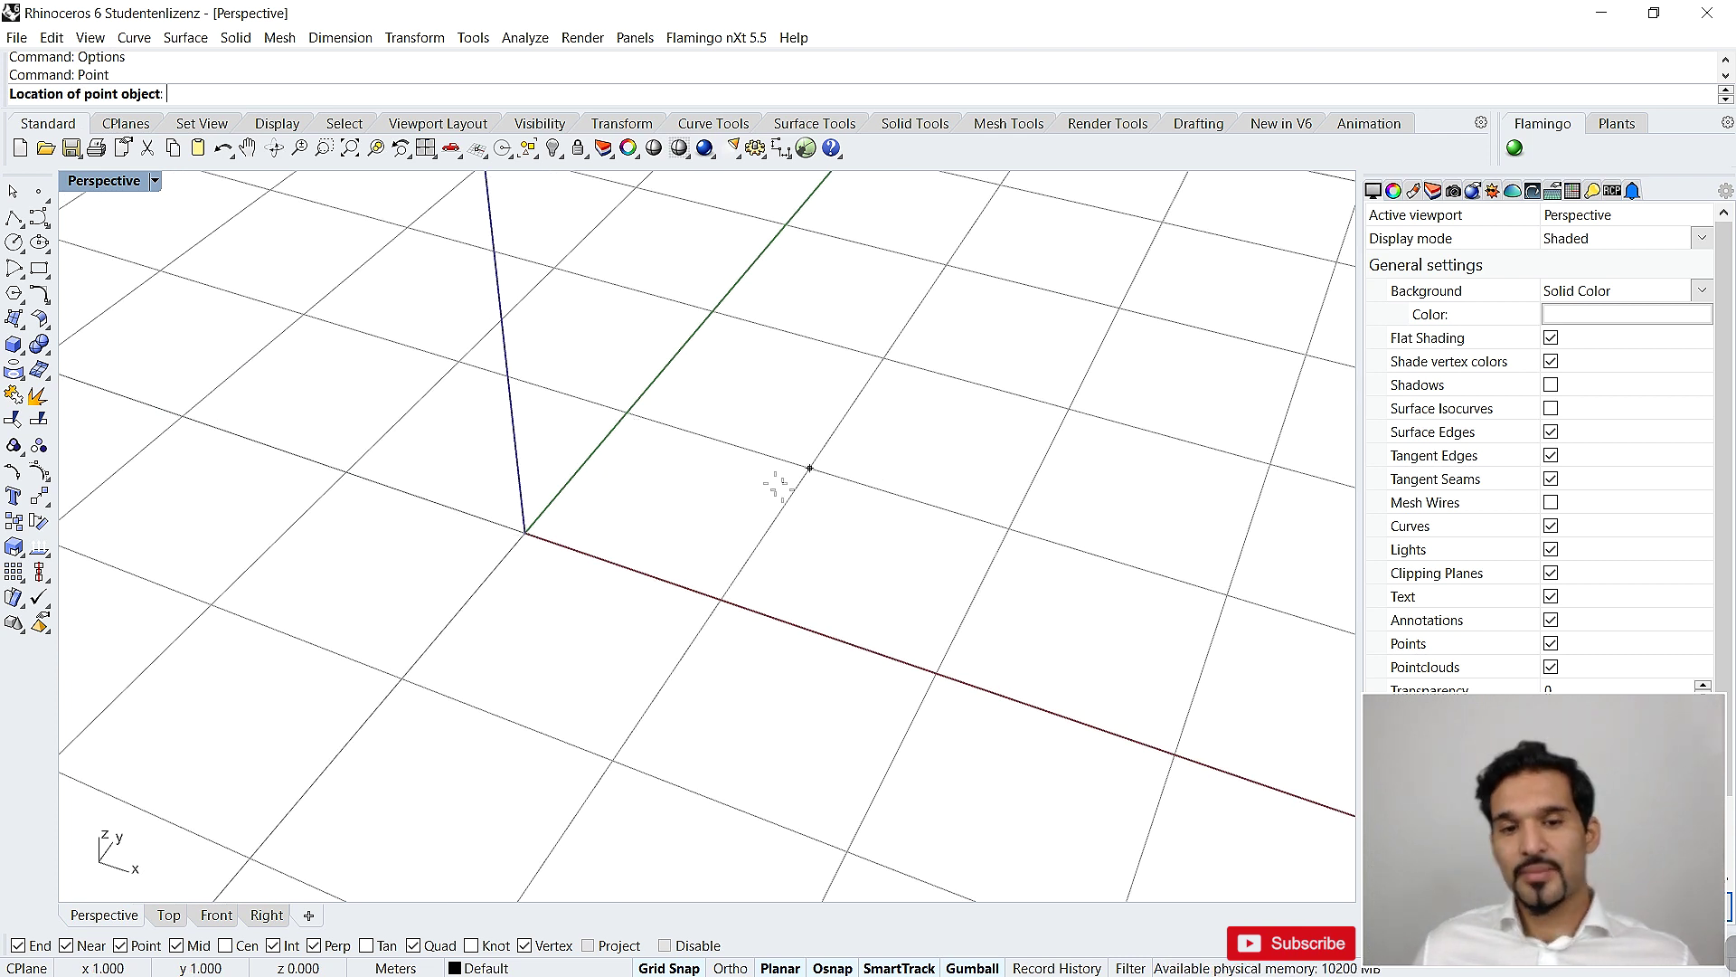
pyautogui.scroll(-2, 716, 597)
pyautogui.click(738, 556)
pyautogui.press('Return')
pyautogui.click(758, 528)
pyautogui.press('Return')
pyautogui.click(801, 540)
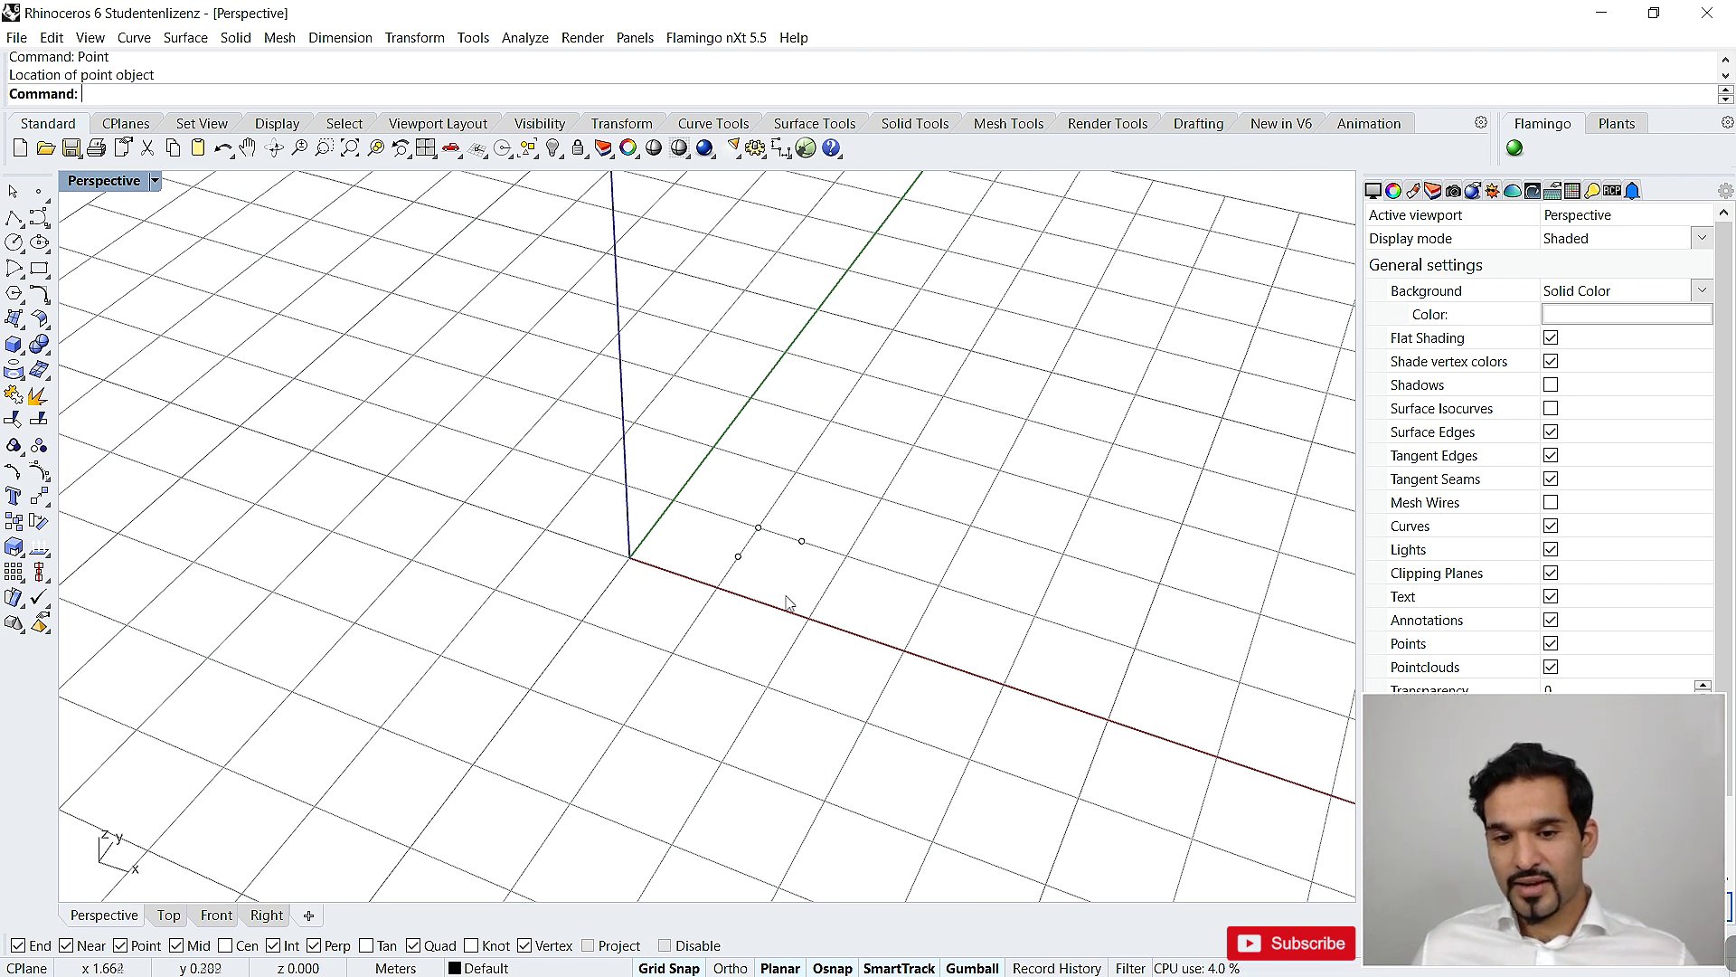
# Delete the three point objects near the origin
pyautogui.scroll(-5, 793, 592)
pyautogui.scroll(5, 764, 639)
pyautogui.moveTo(726, 678); pyautogui.dragTo(868, 561)
pyautogui.press('Delete')
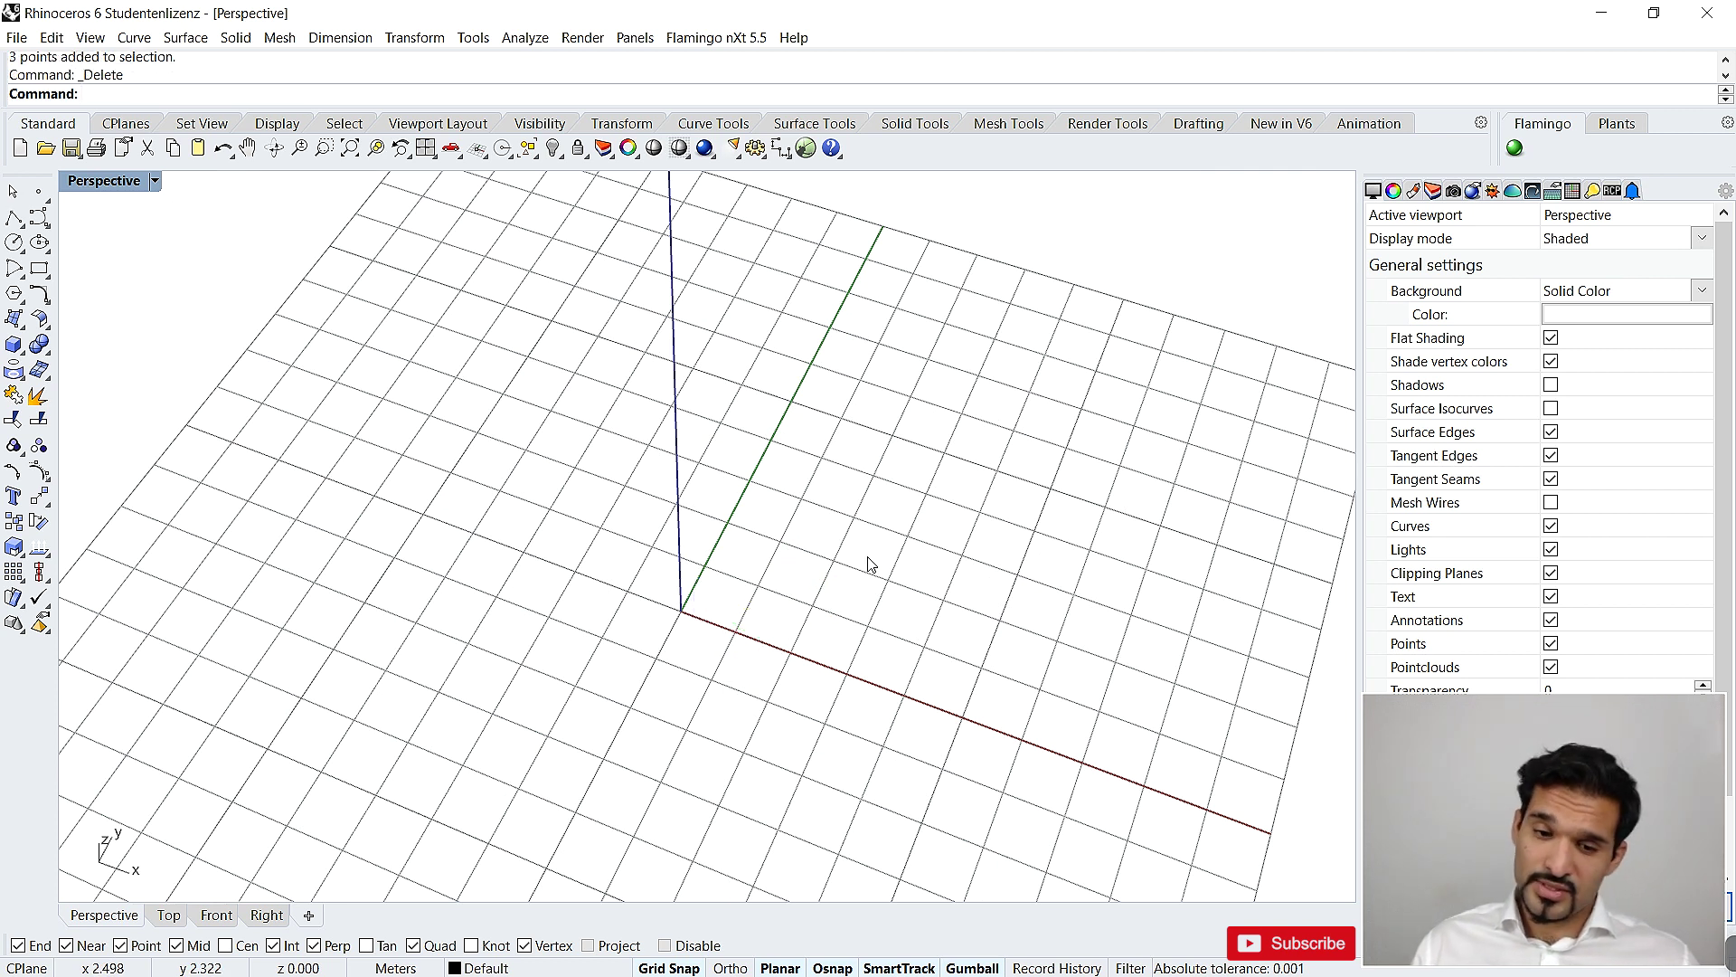
# Set the grid snap spacing to 1 meter for all viewports and apply the options
pyautogui.write('OPTIONS')
pyautogui.press('Return')
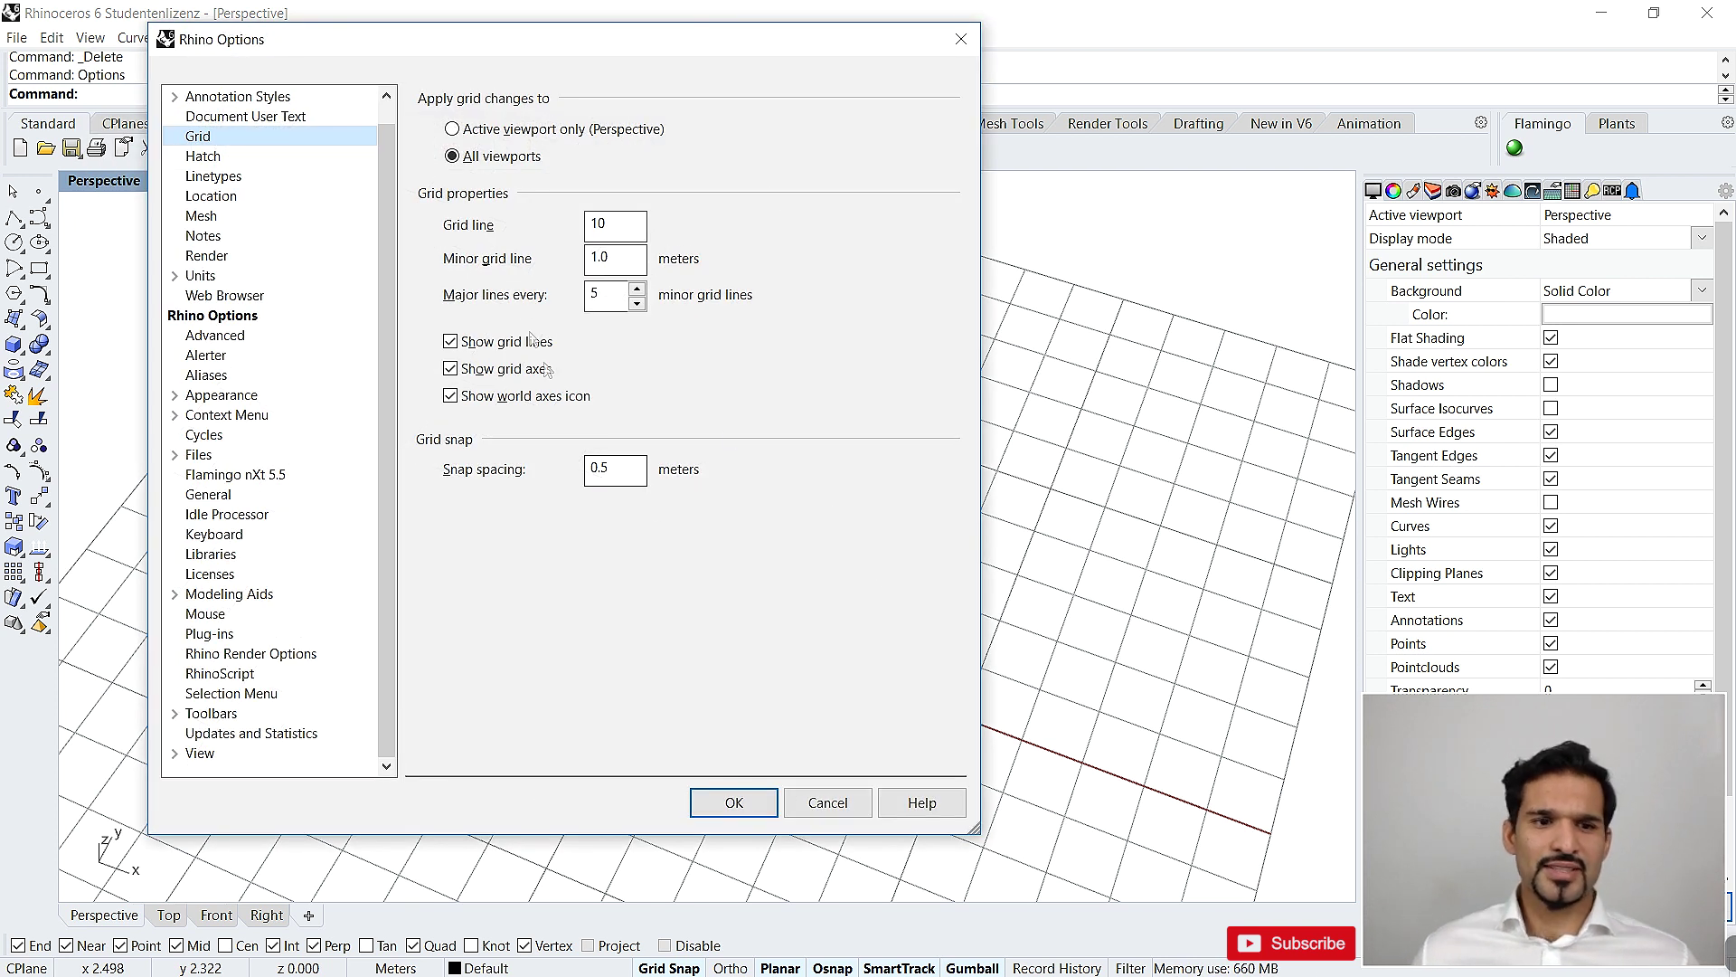
pyautogui.doubleClick(619, 468)
pyautogui.write('1')
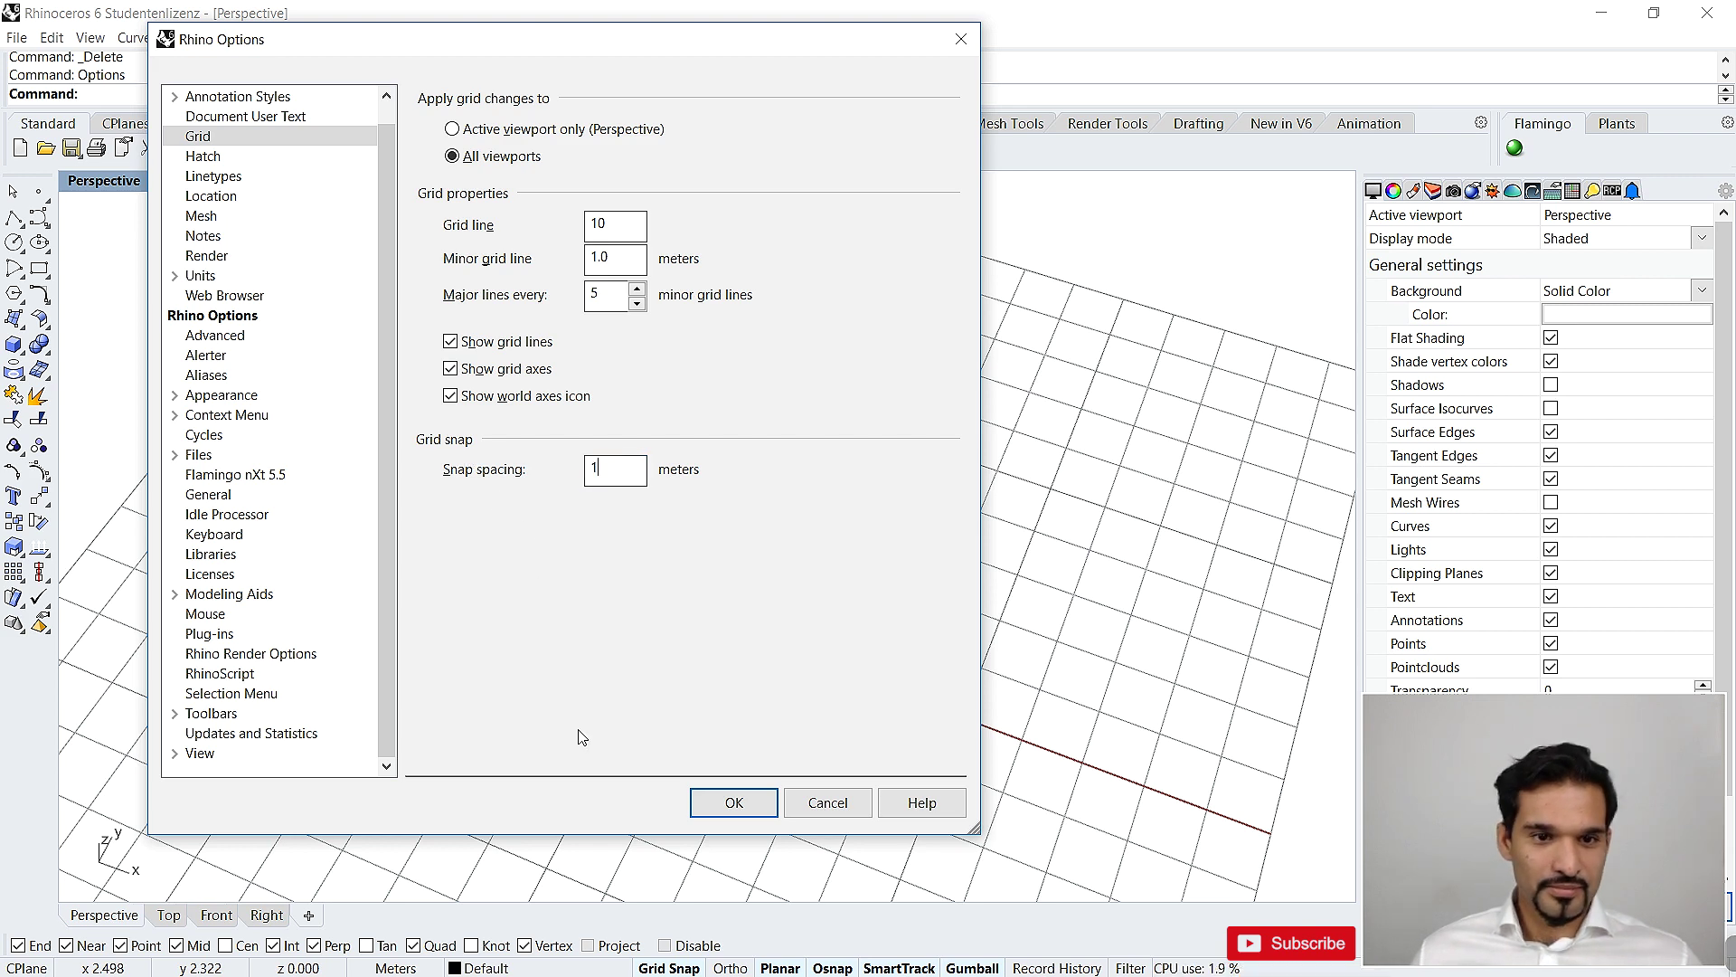
pyautogui.click(732, 803)
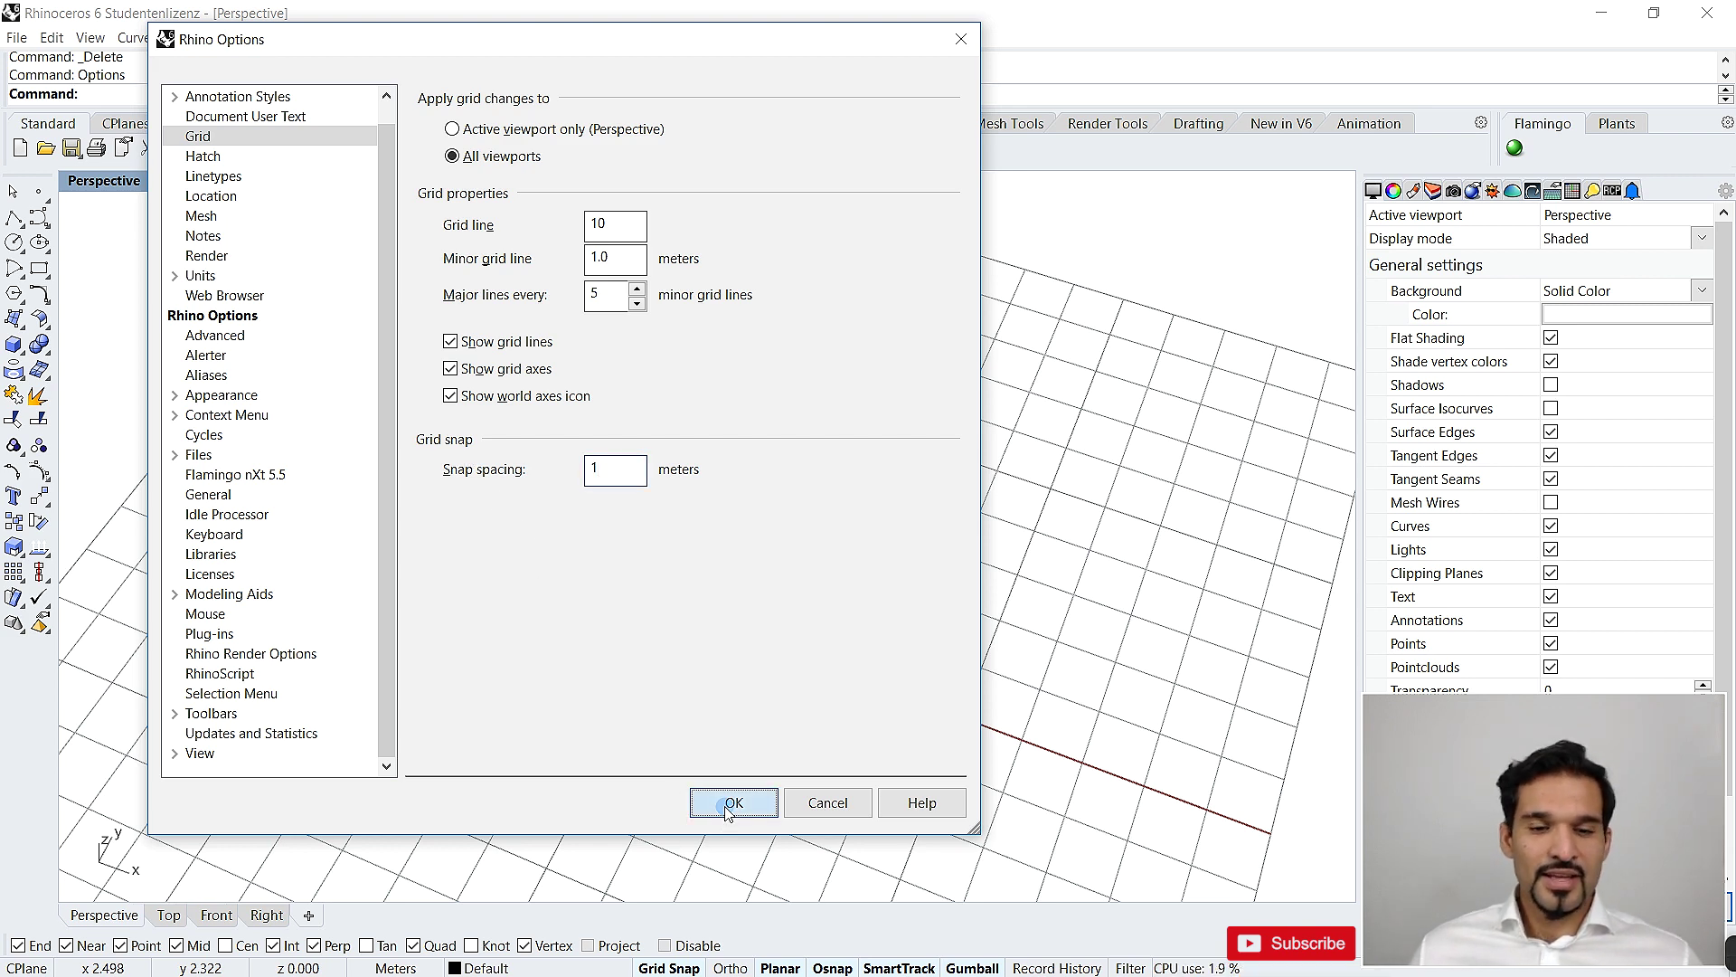
# Start the Grid command and set its SnapSpacing option to 0.5
pyautogui.scroll(-5, 610, 731)
pyautogui.scroll(2, 697, 659)
pyautogui.moveTo(515, 659); pyautogui.dragTo(516, 612, button='right')
pyautogui.scroll(-5, 515, 596)
pyautogui.scroll(4, 515, 560)
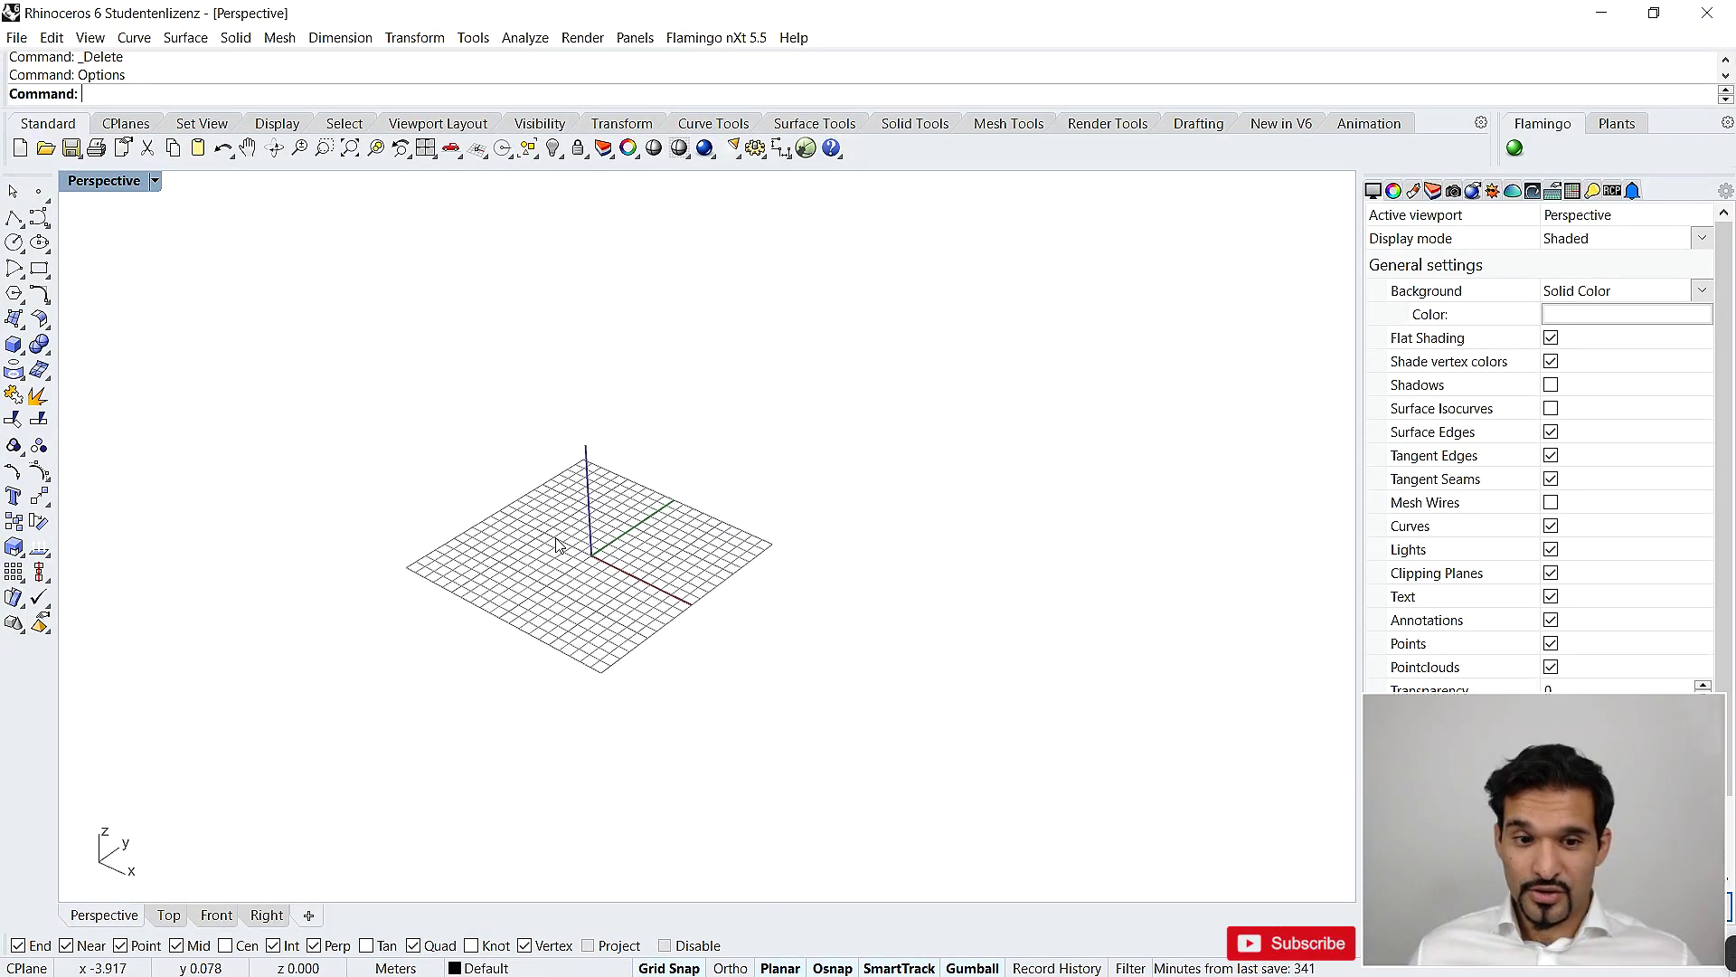
pyautogui.write('Grid')
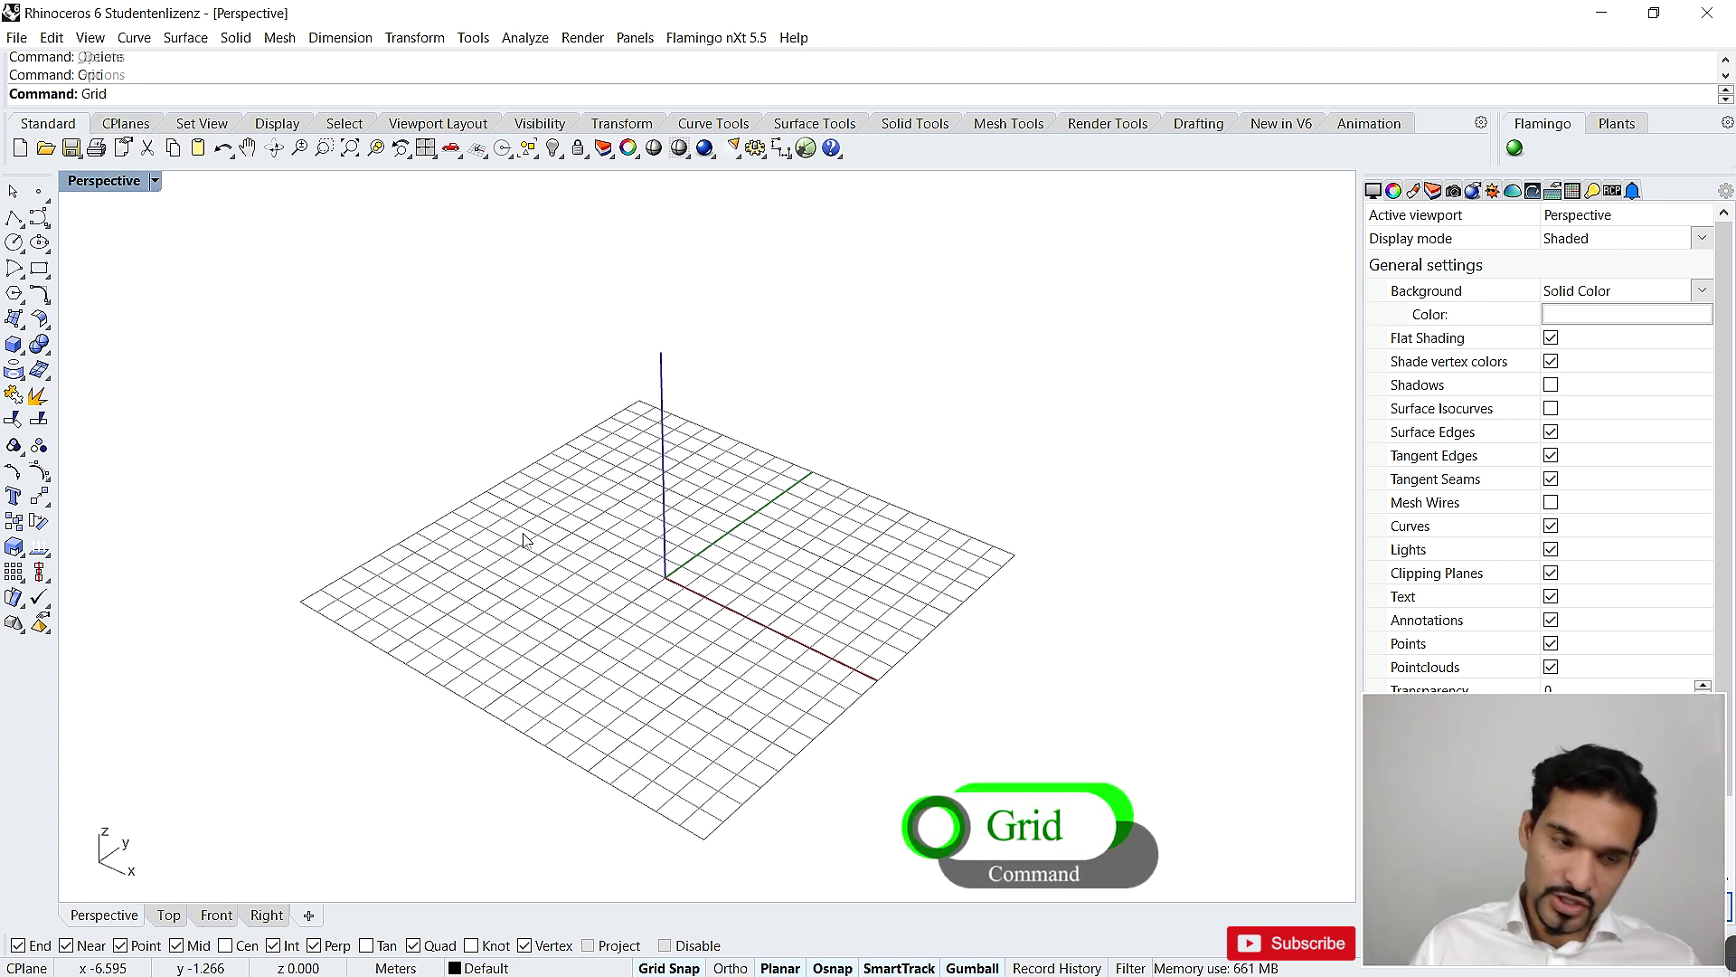
pyautogui.press('Return')
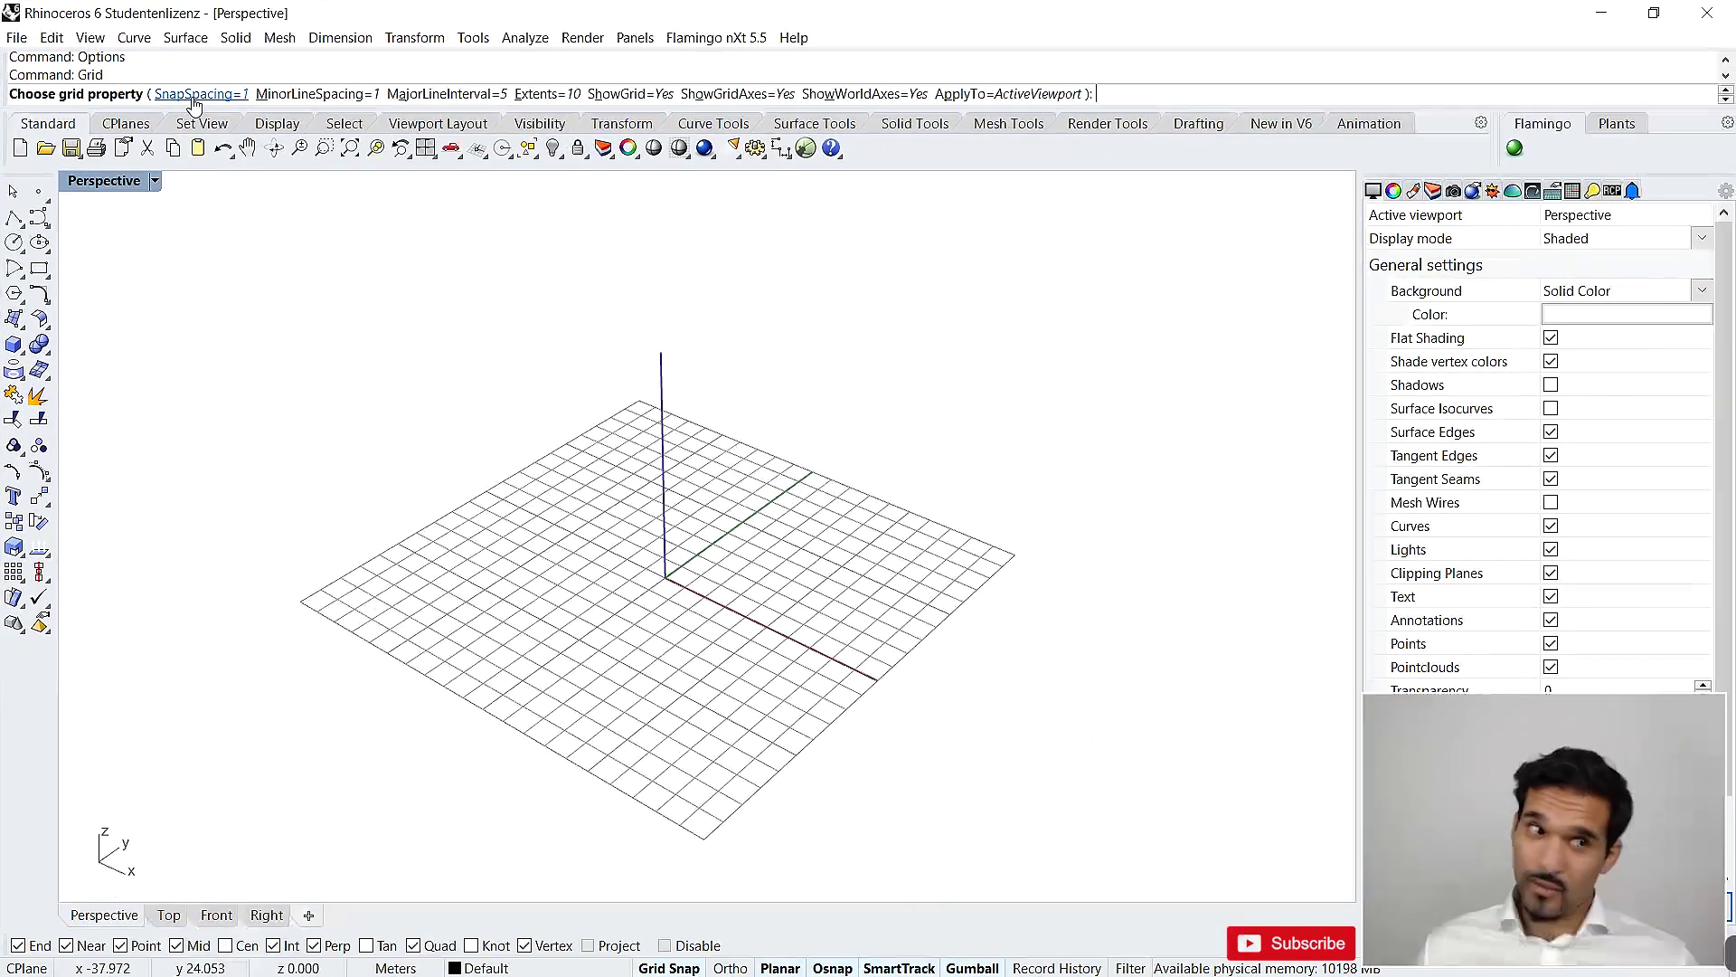
pyautogui.click(389, 194)
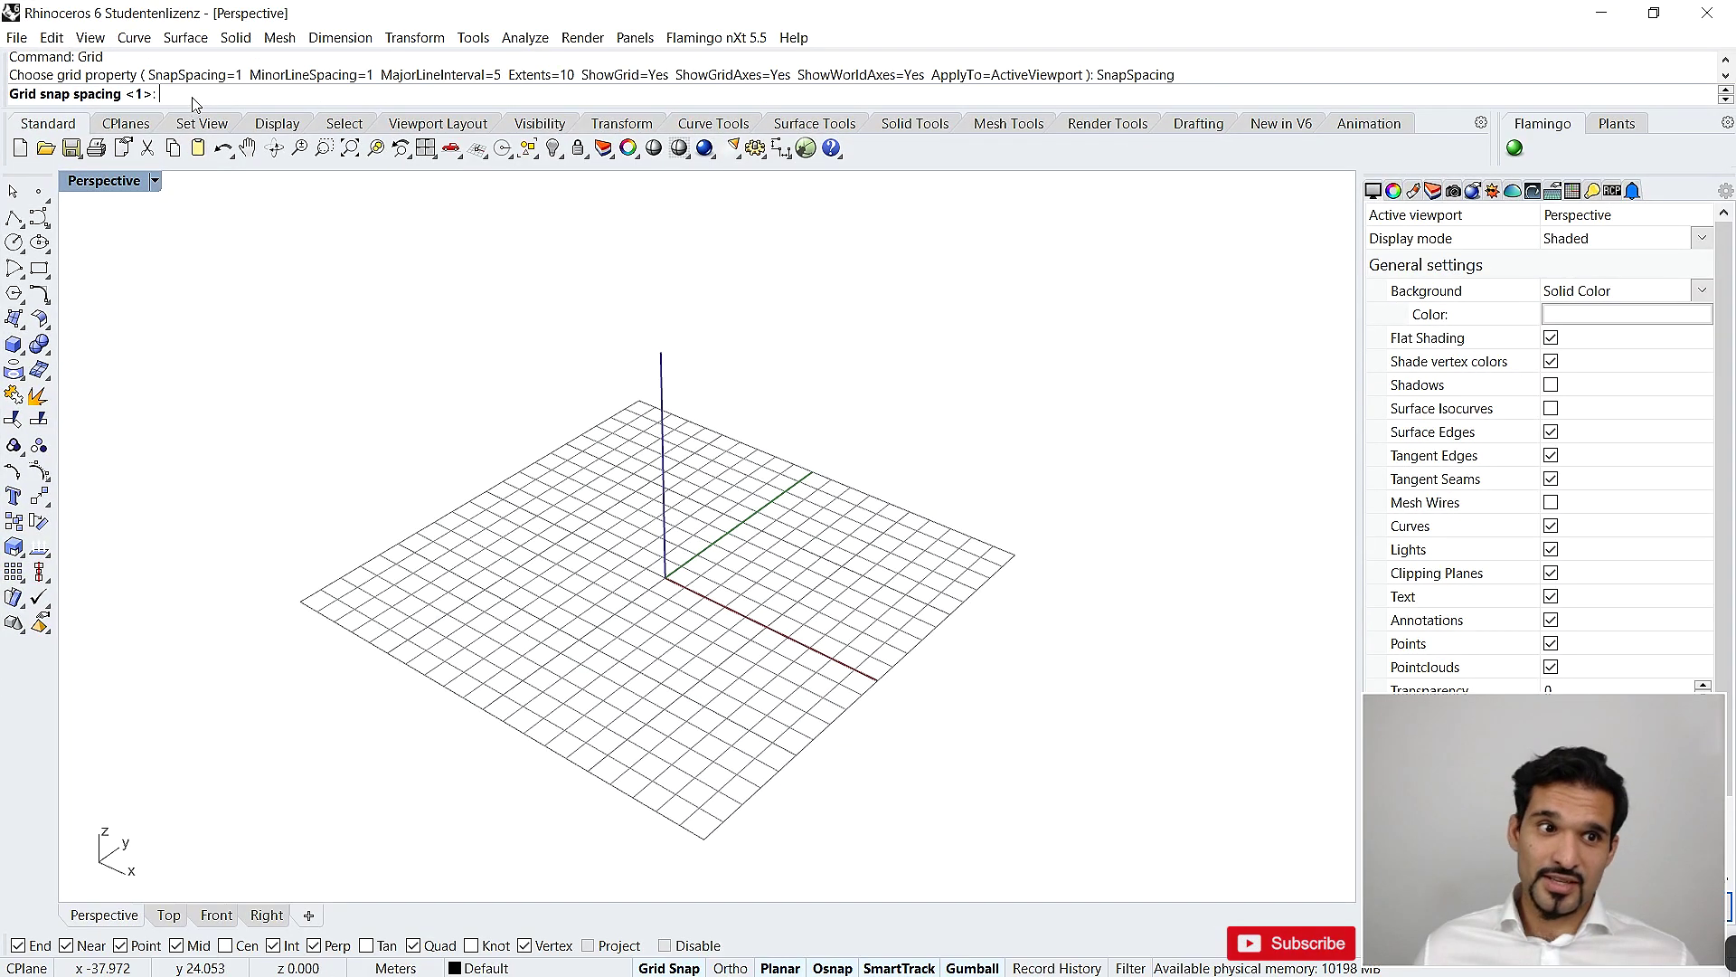
pyautogui.write('.5')
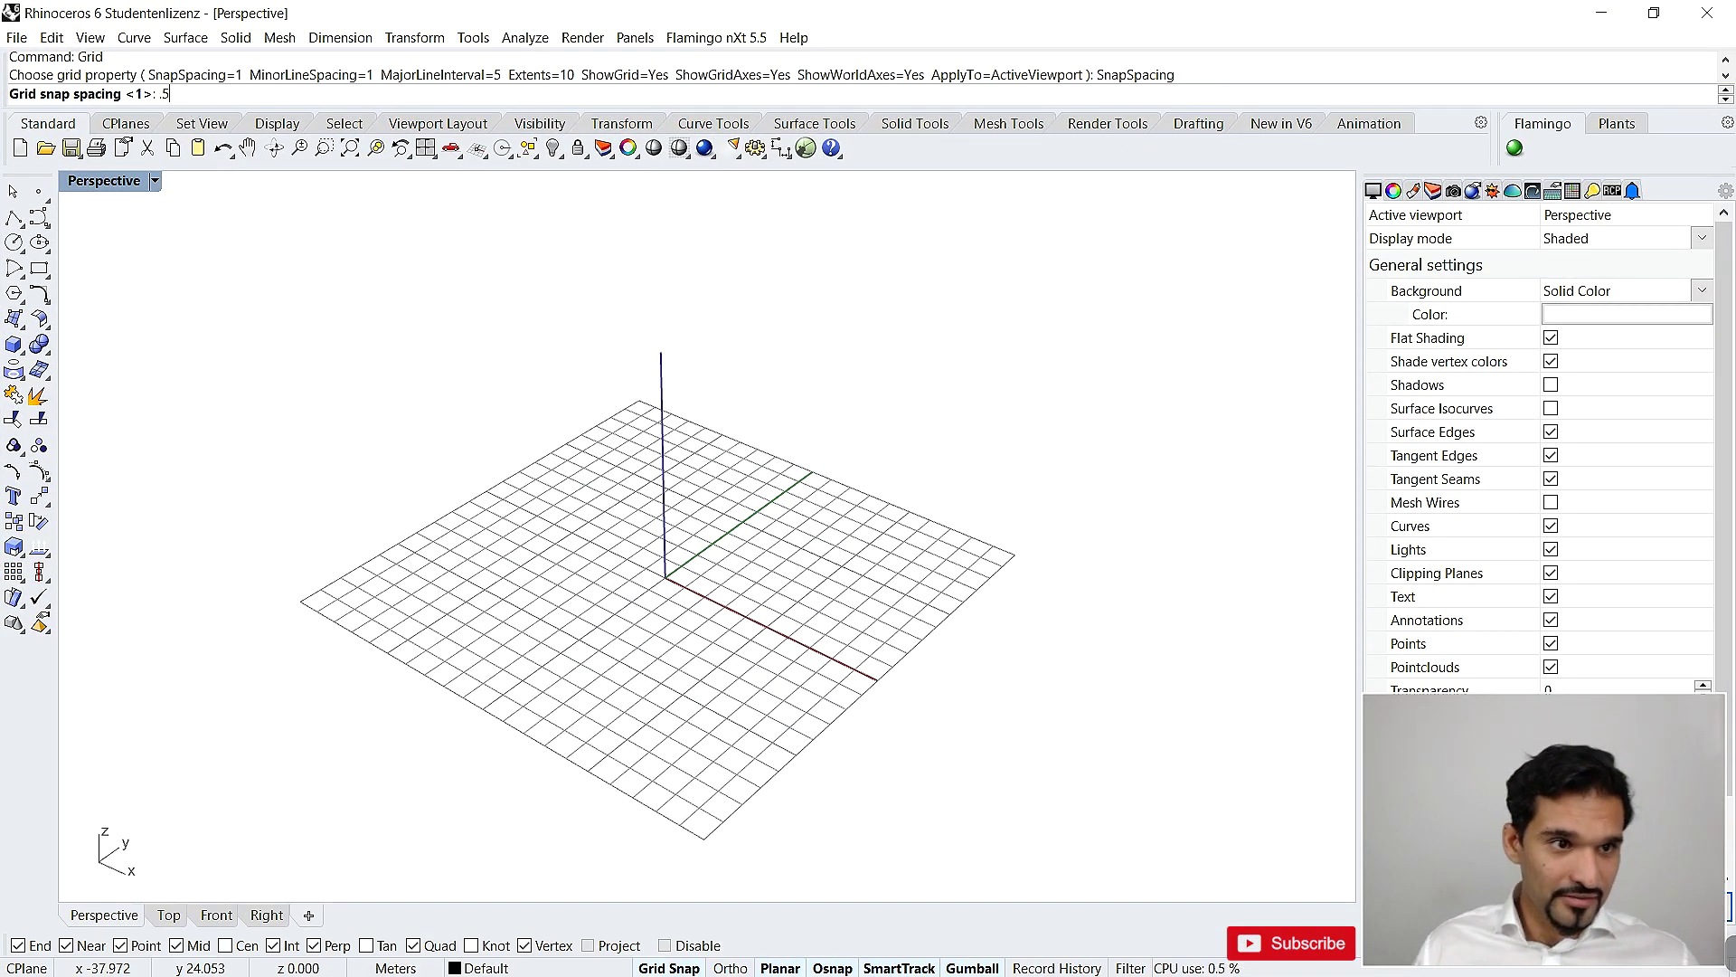
pyautogui.press('Return')
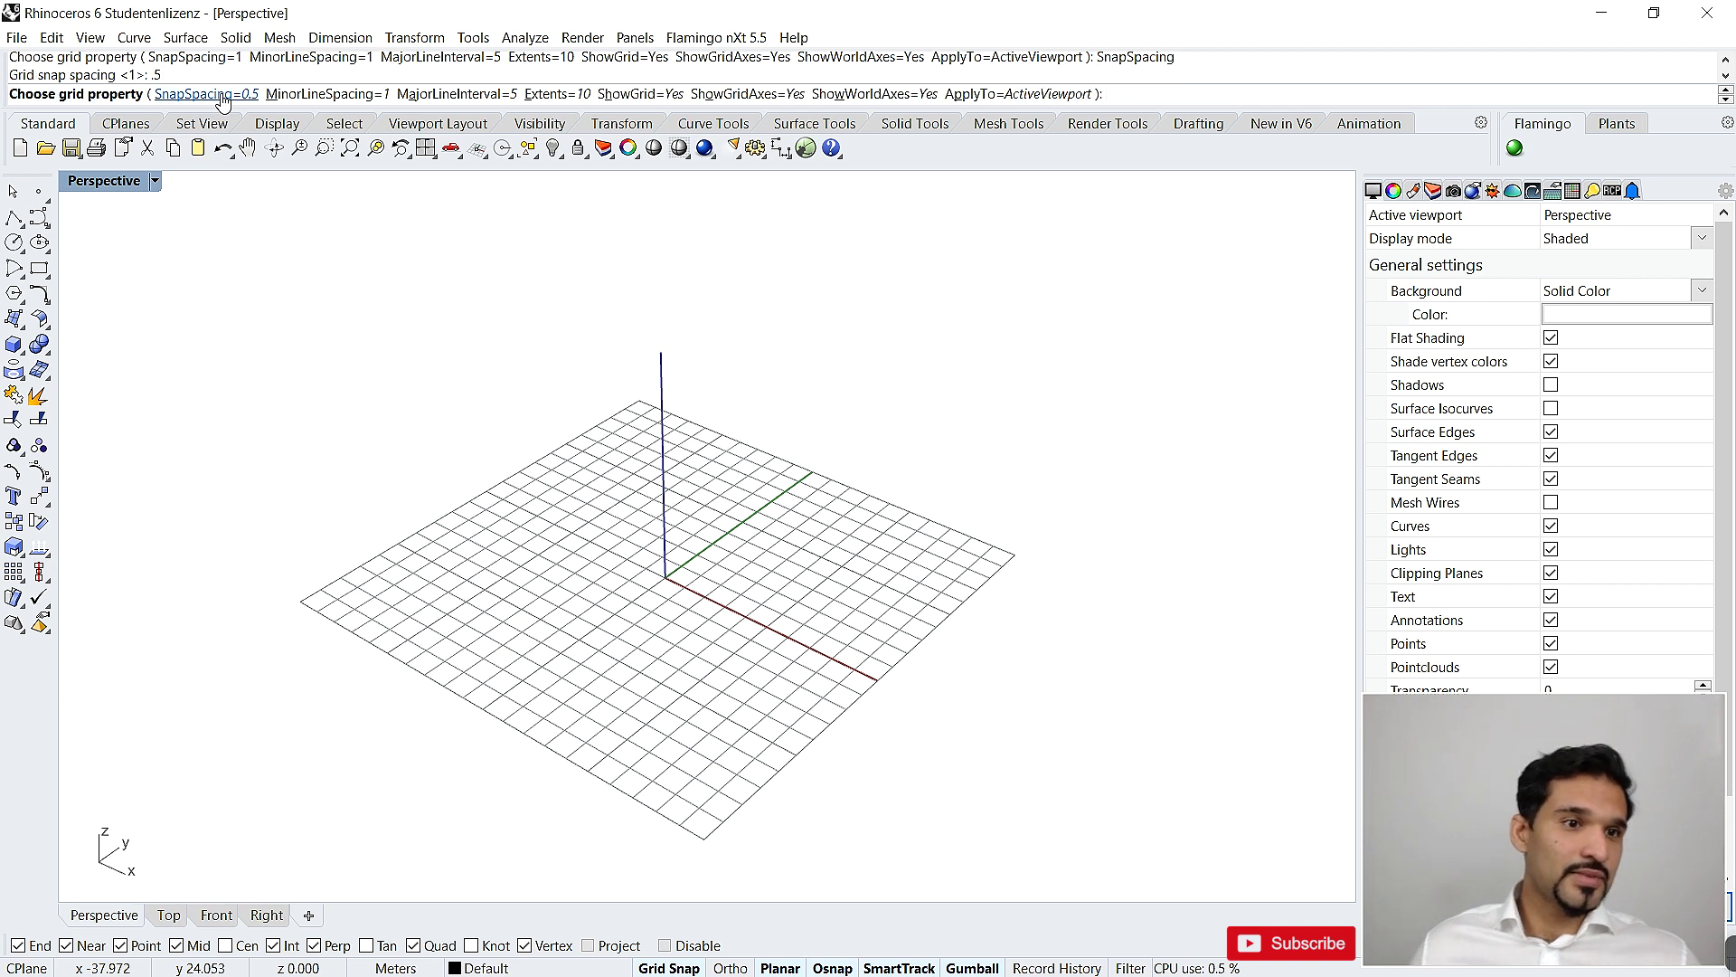
# Set the grid's MinorLineSpacing to 2 and its MajorLineInterval to 10
pyautogui.click(321, 96)
pyautogui.write('2')
pyautogui.press('Return')
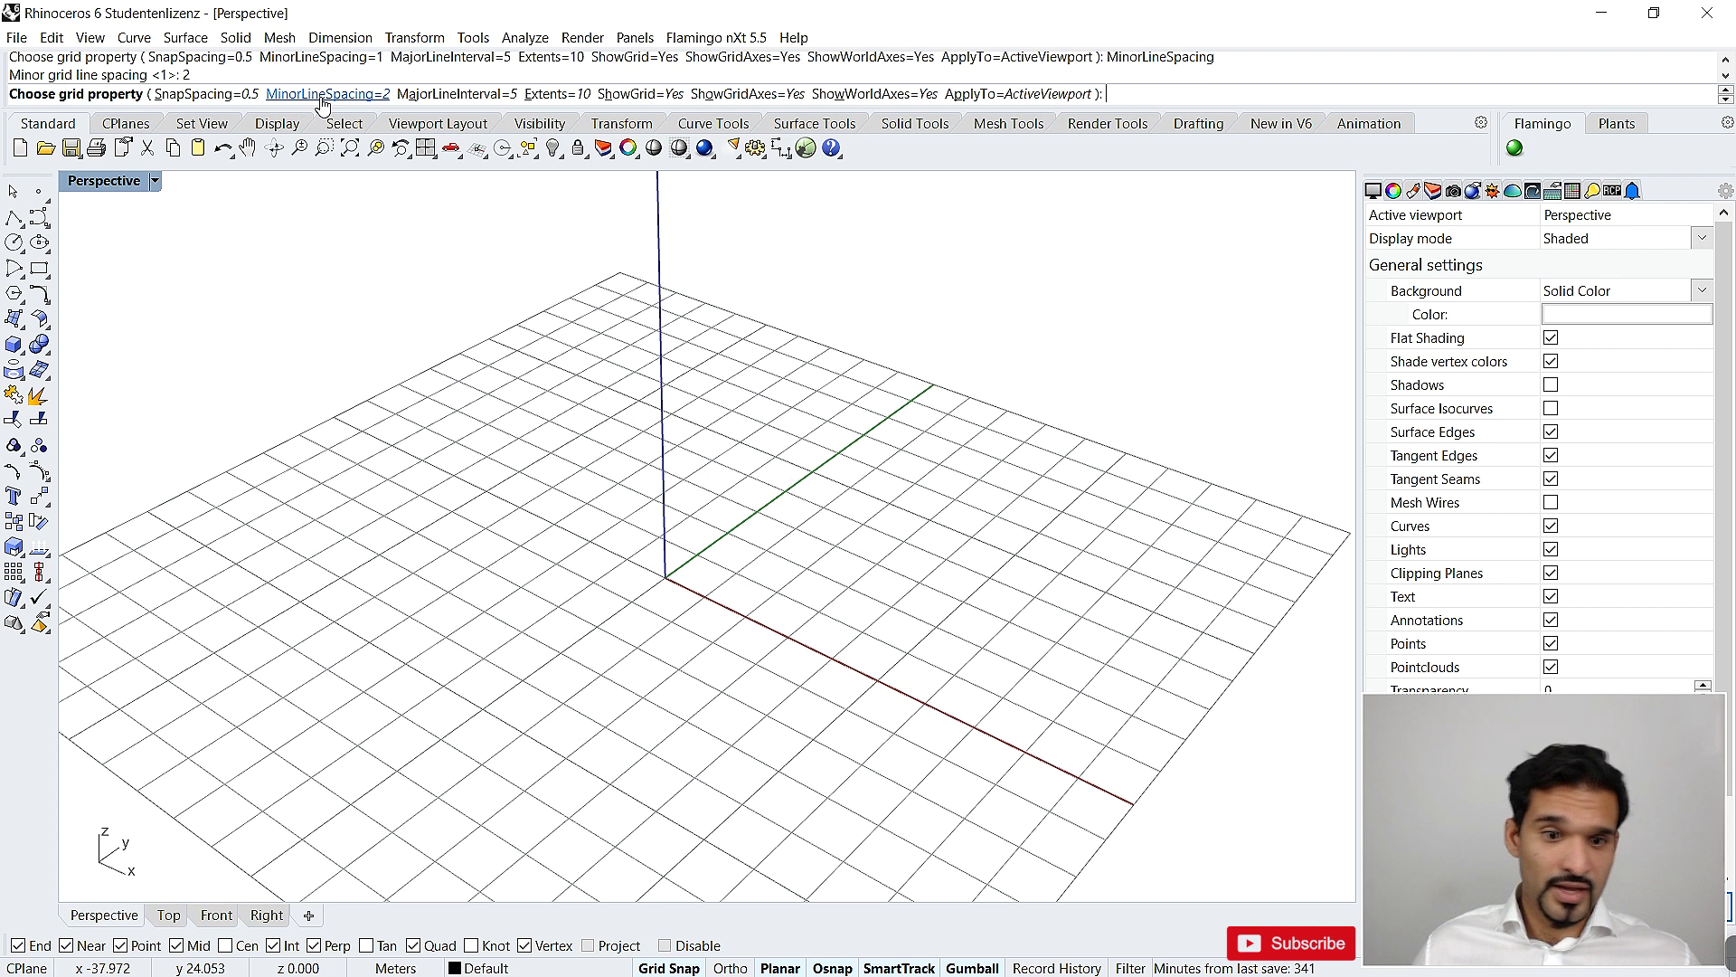
pyautogui.click(457, 95)
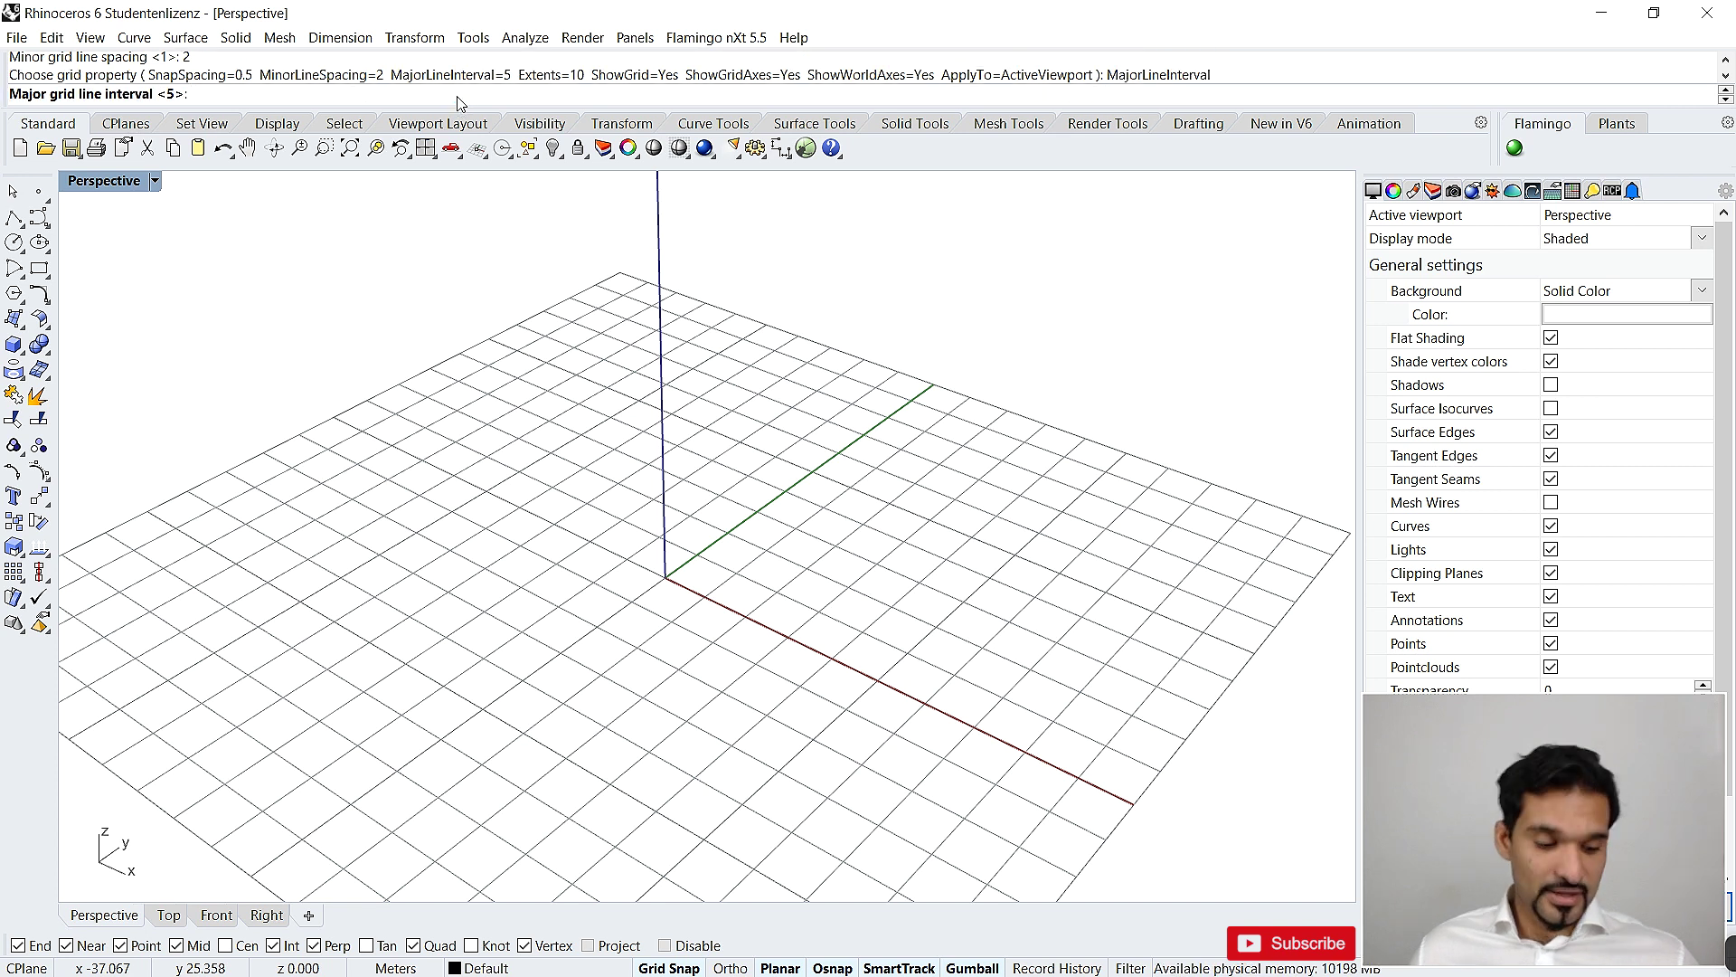
pyautogui.press('Return')
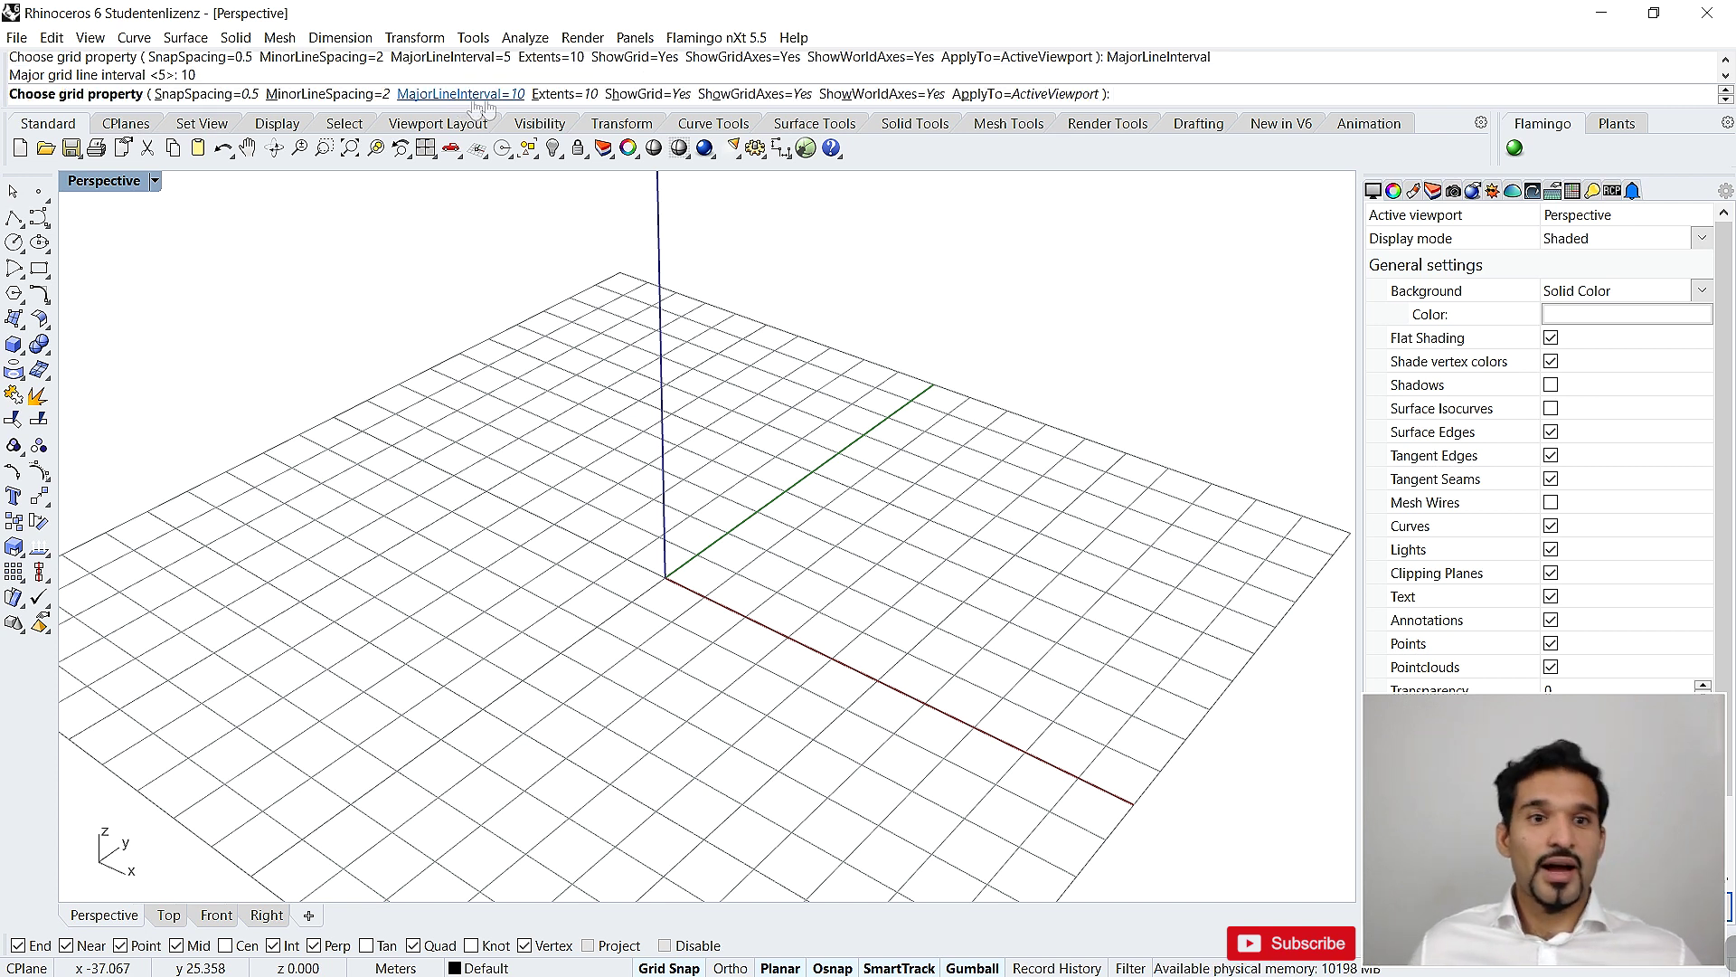
# Set the grid Extents to 100
pyautogui.click(547, 96)
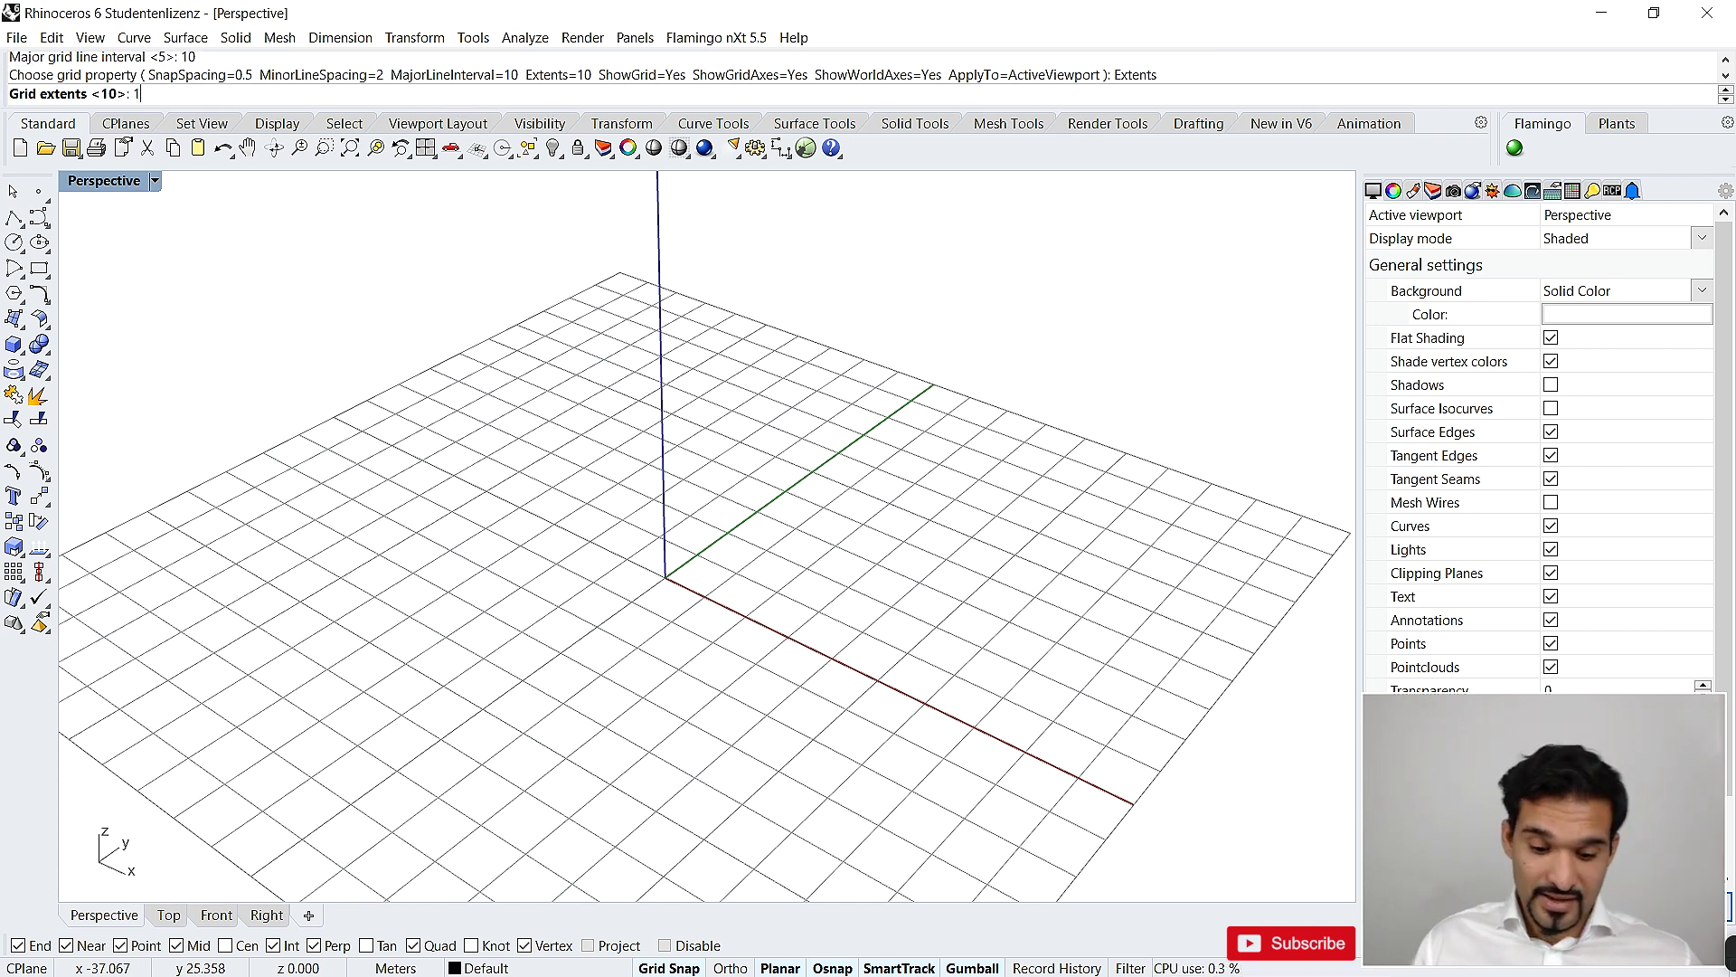
pyautogui.write('100')
pyautogui.press('Return')
# Switch the ShowGrid option to No and back to Yes
pyautogui.click(669, 96)
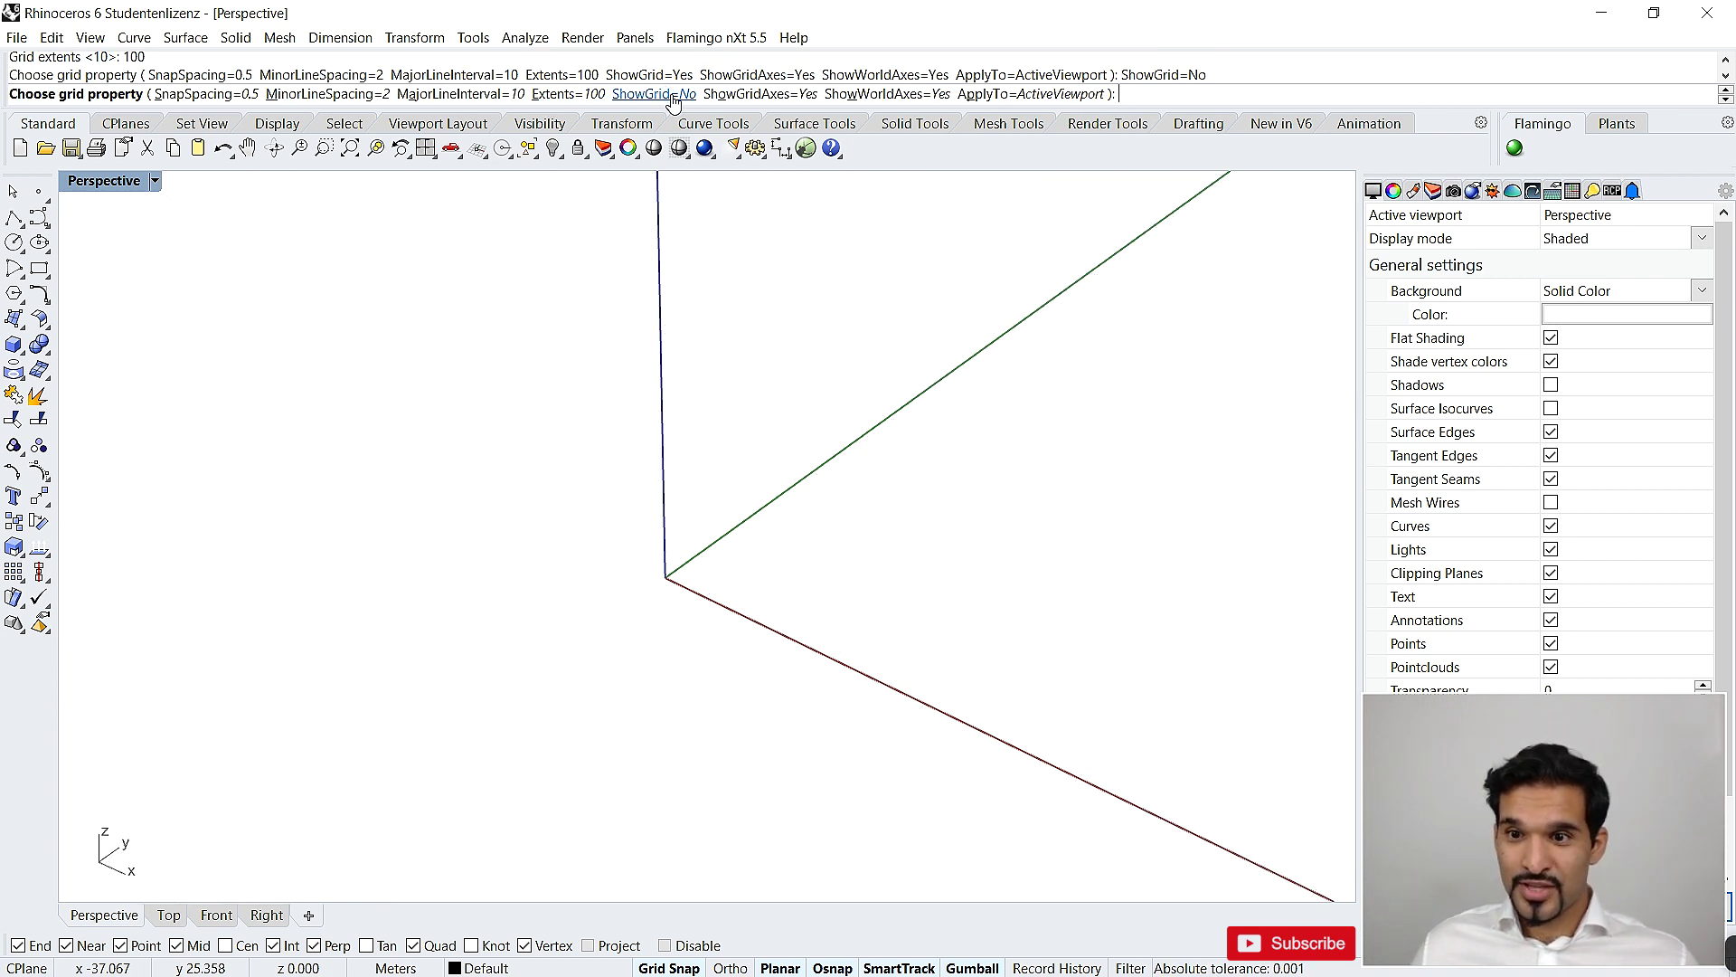
pyautogui.scroll(-5, 632, 452)
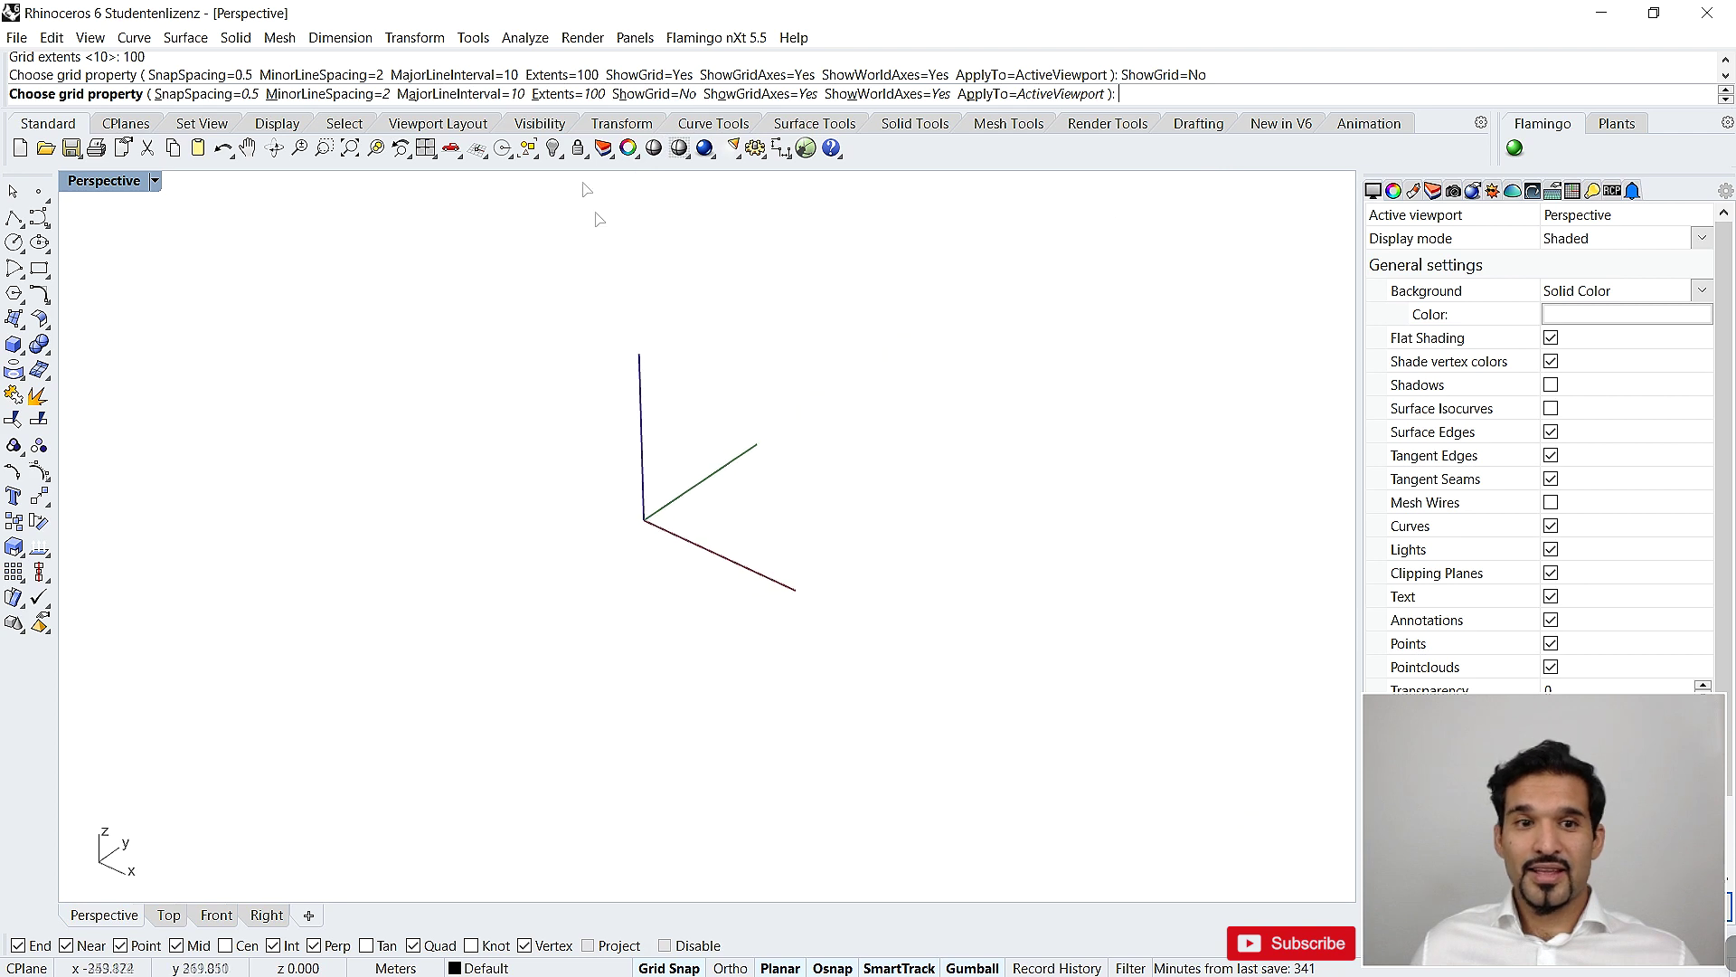
pyautogui.click(635, 94)
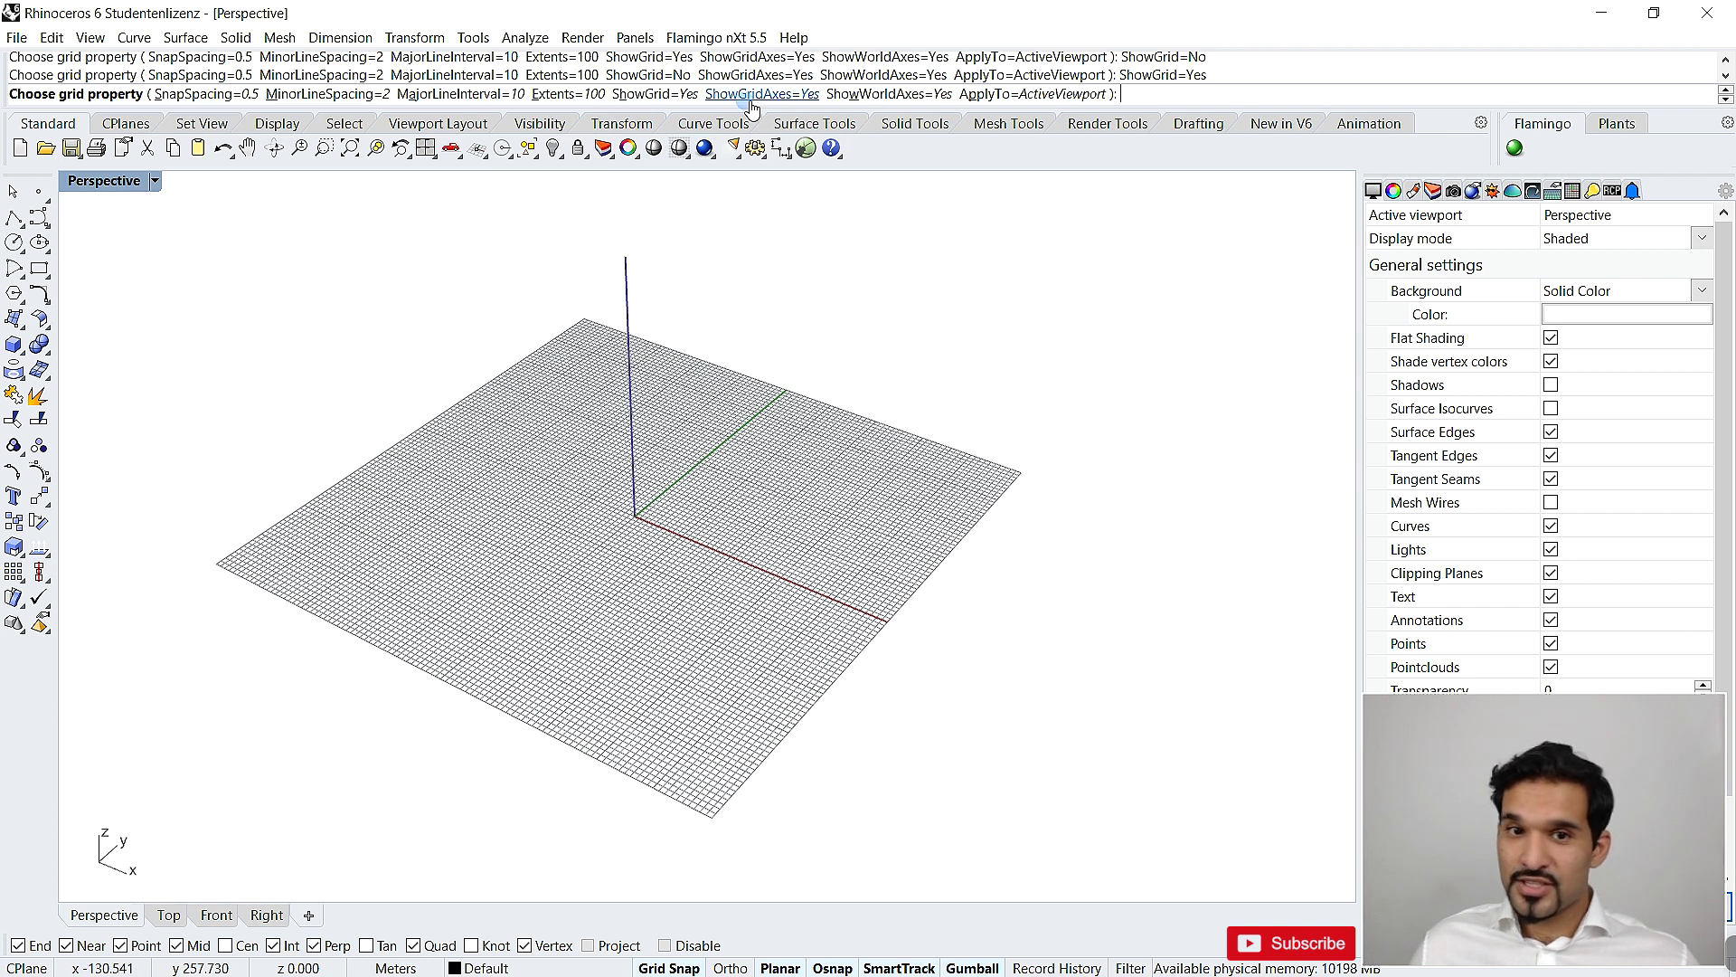
# Switch ShowGridAxes off and back on, and set ShowWorldAxes to No
pyautogui.click(760, 94)
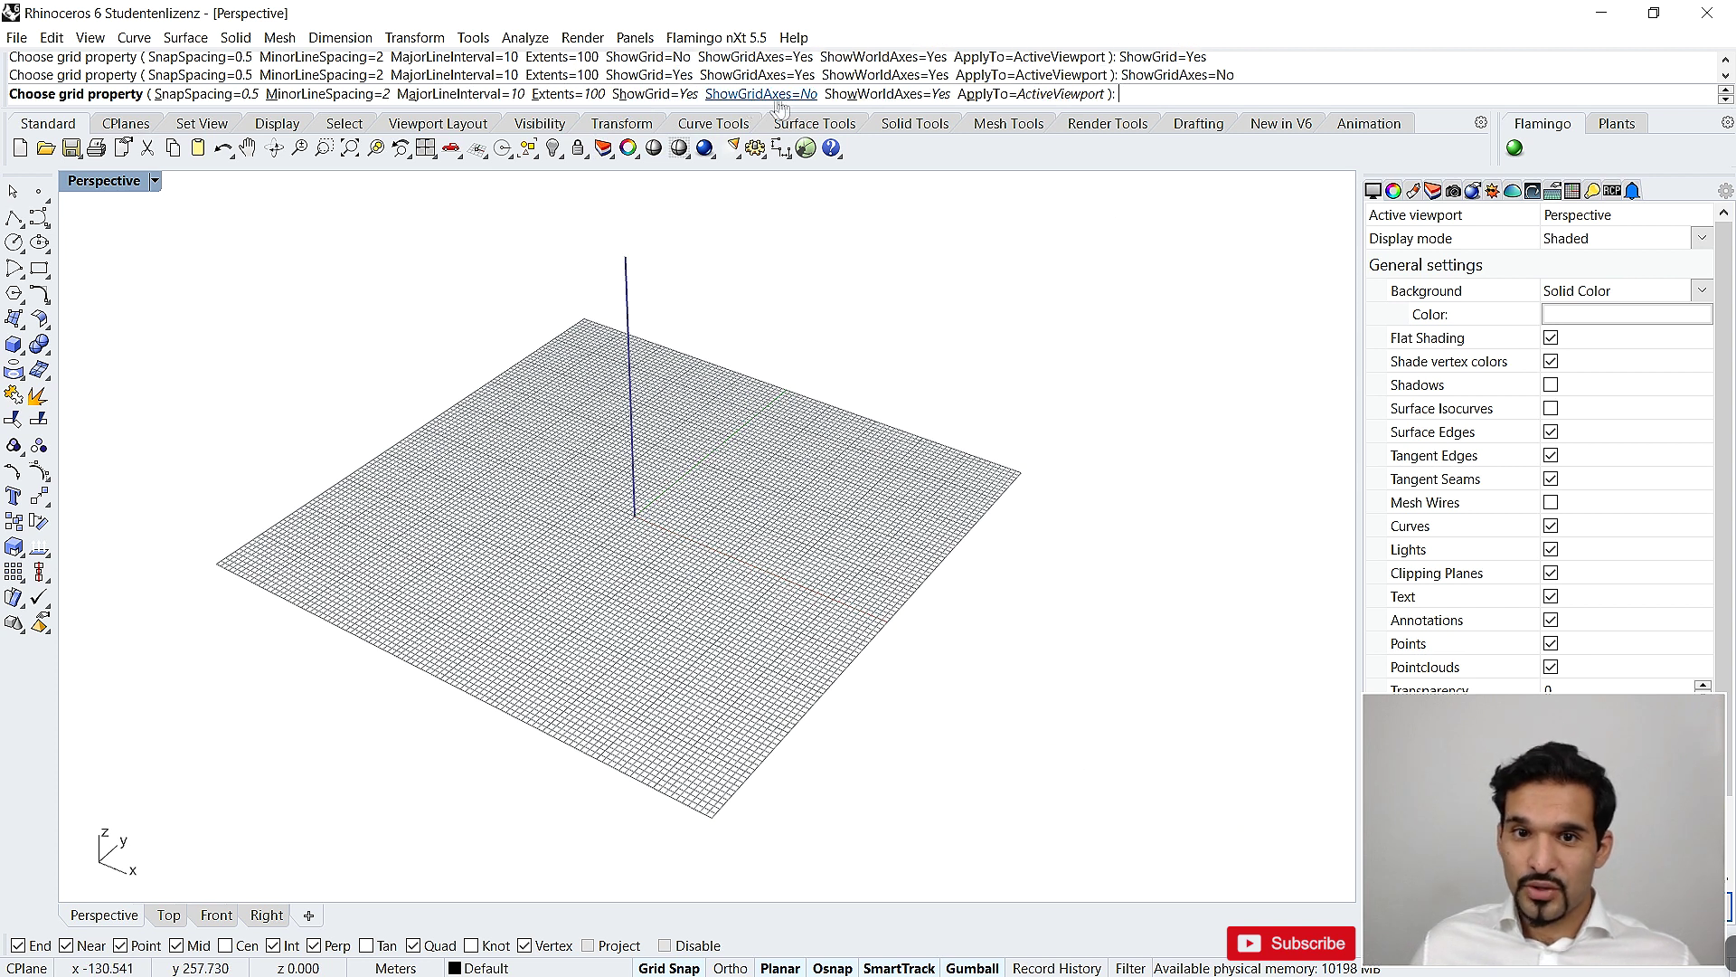
pyautogui.click(886, 94)
pyautogui.click(804, 95)
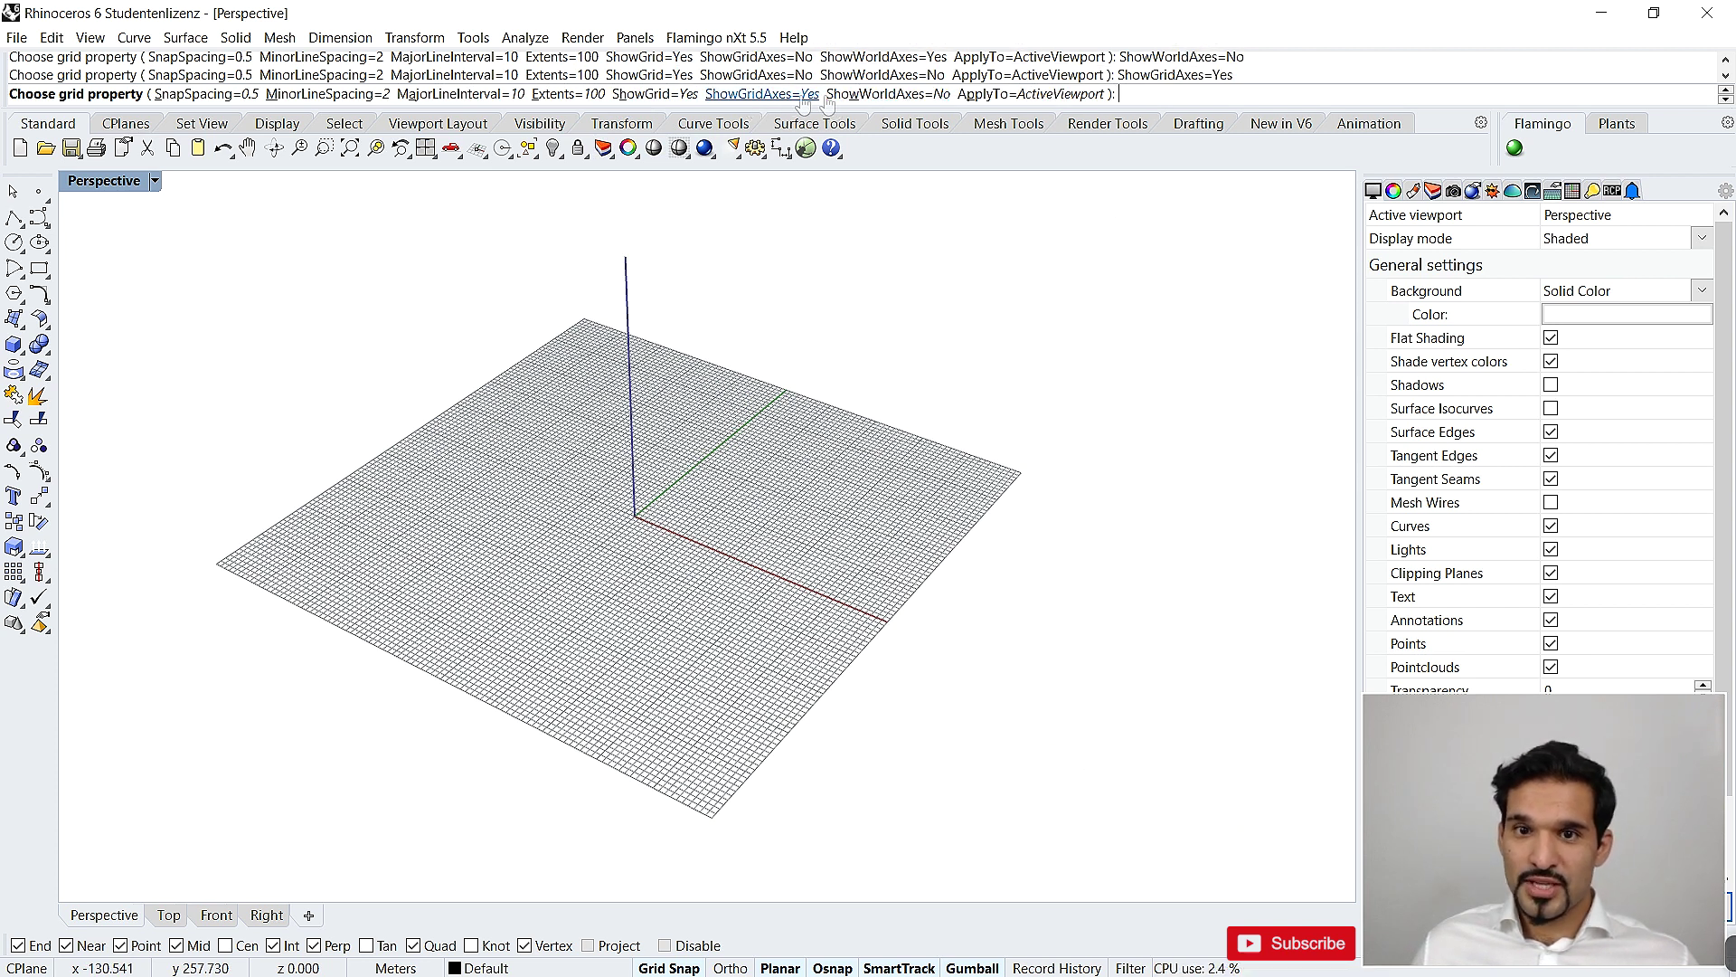
# Set ApplyTo to AllViewports and finish the Grid command
pyautogui.click(1036, 101)
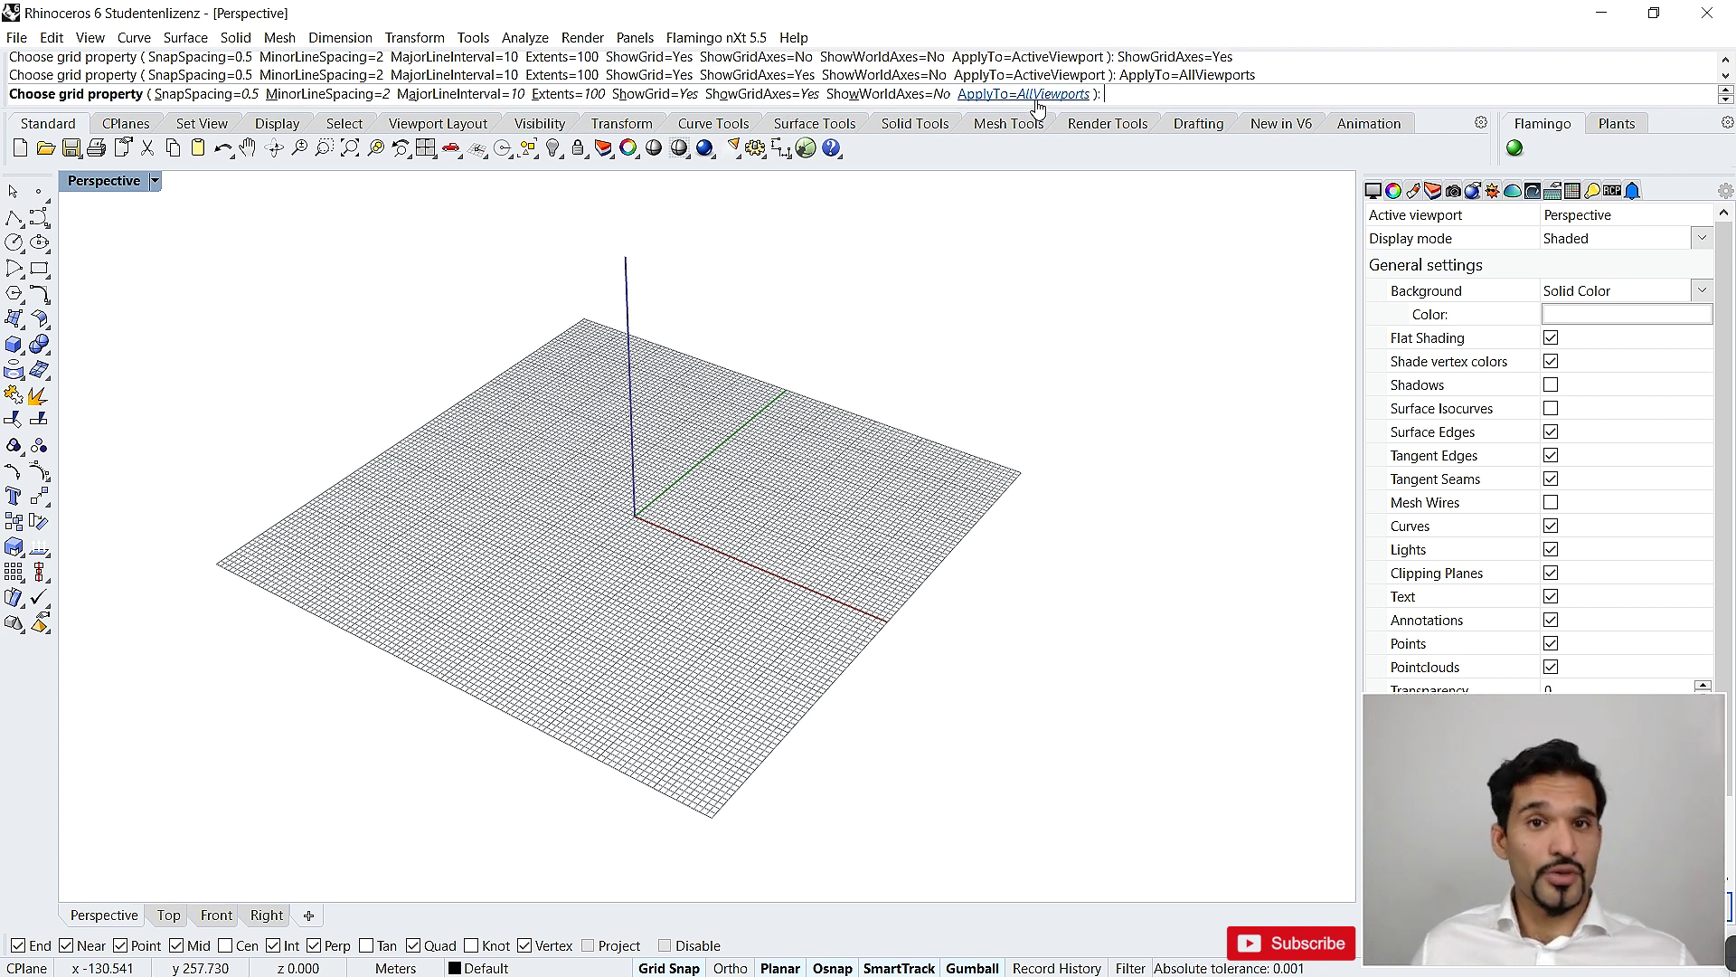
pyautogui.press('Return')
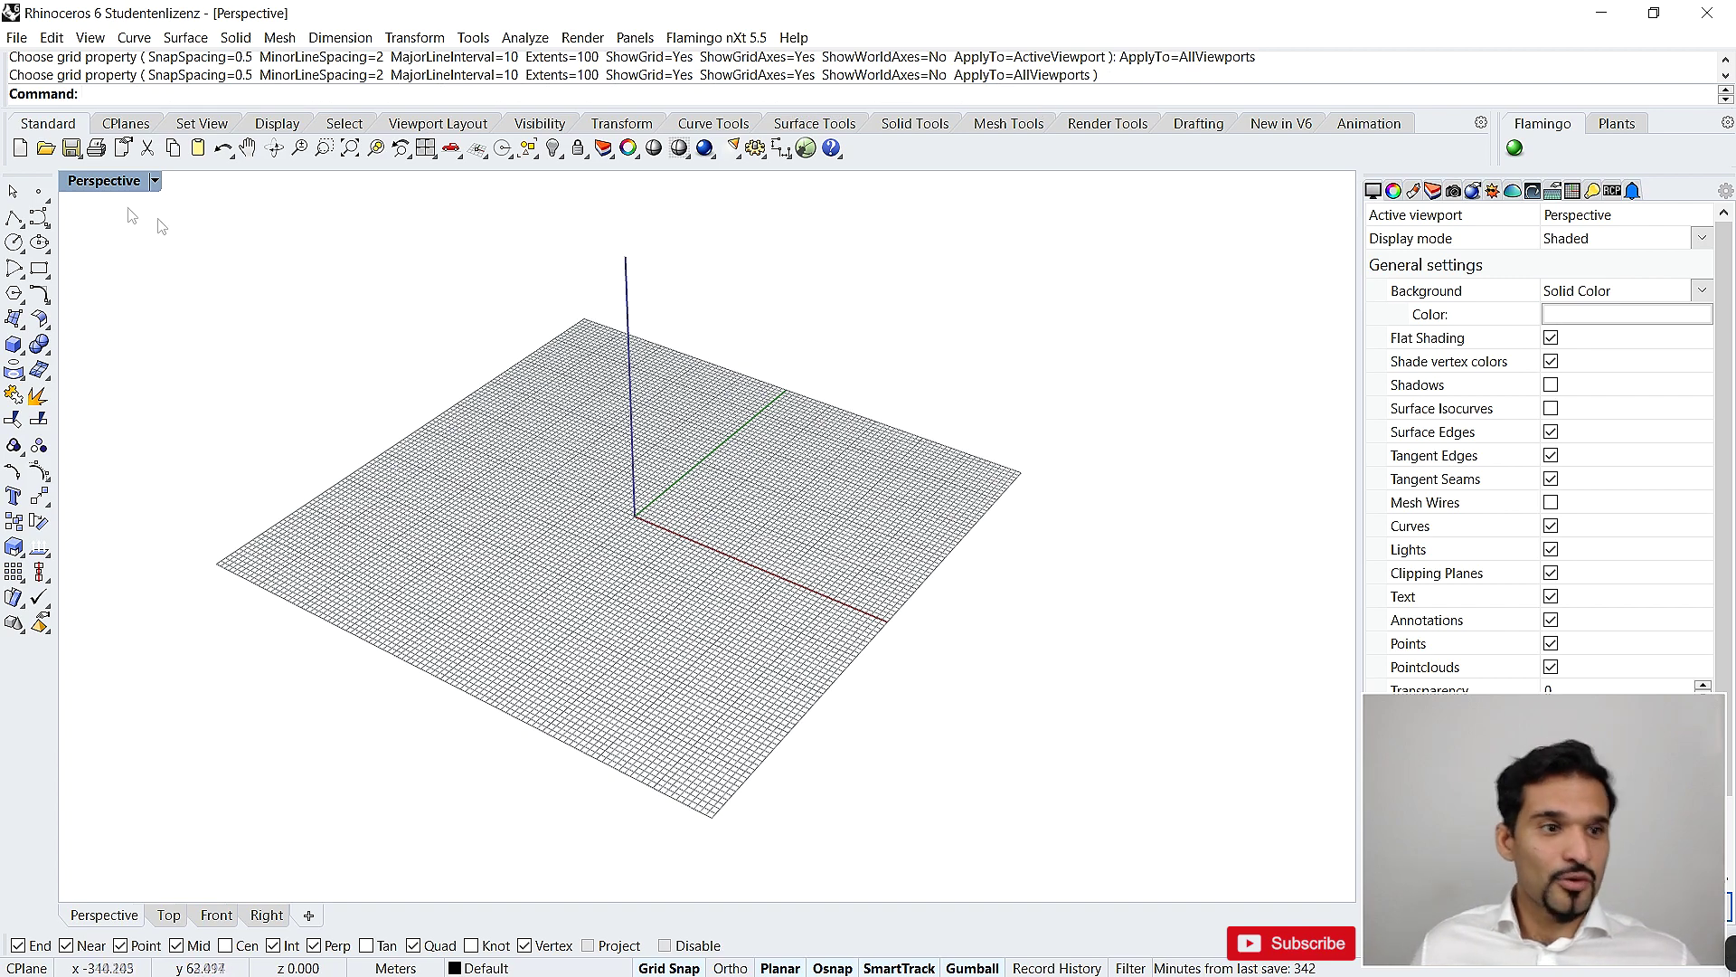
# Restore the four-viewport layout and reset it to the four default viewports with 4View
pyautogui.doubleClick(105, 182)
pyautogui.scroll(-5, 456, 373)
pyautogui.scroll(4, 402, 371)
pyautogui.scroll(3, 396, 348)
pyautogui.scroll(5, 936, 417)
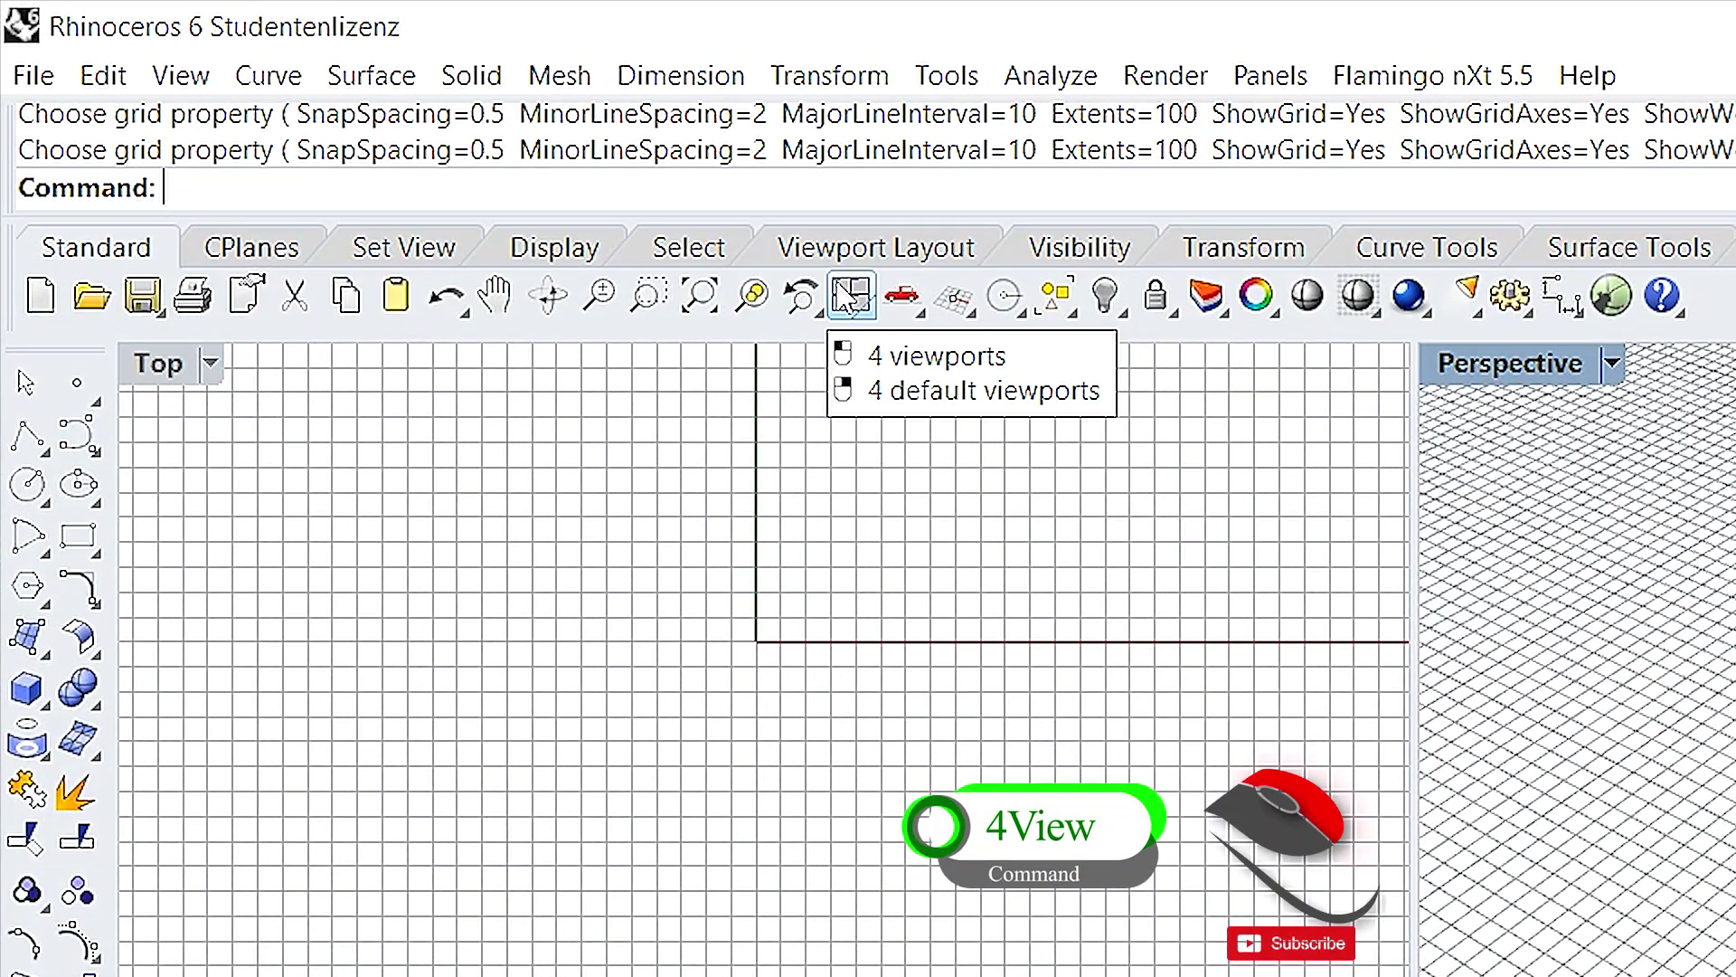
pyautogui.click(846, 298)
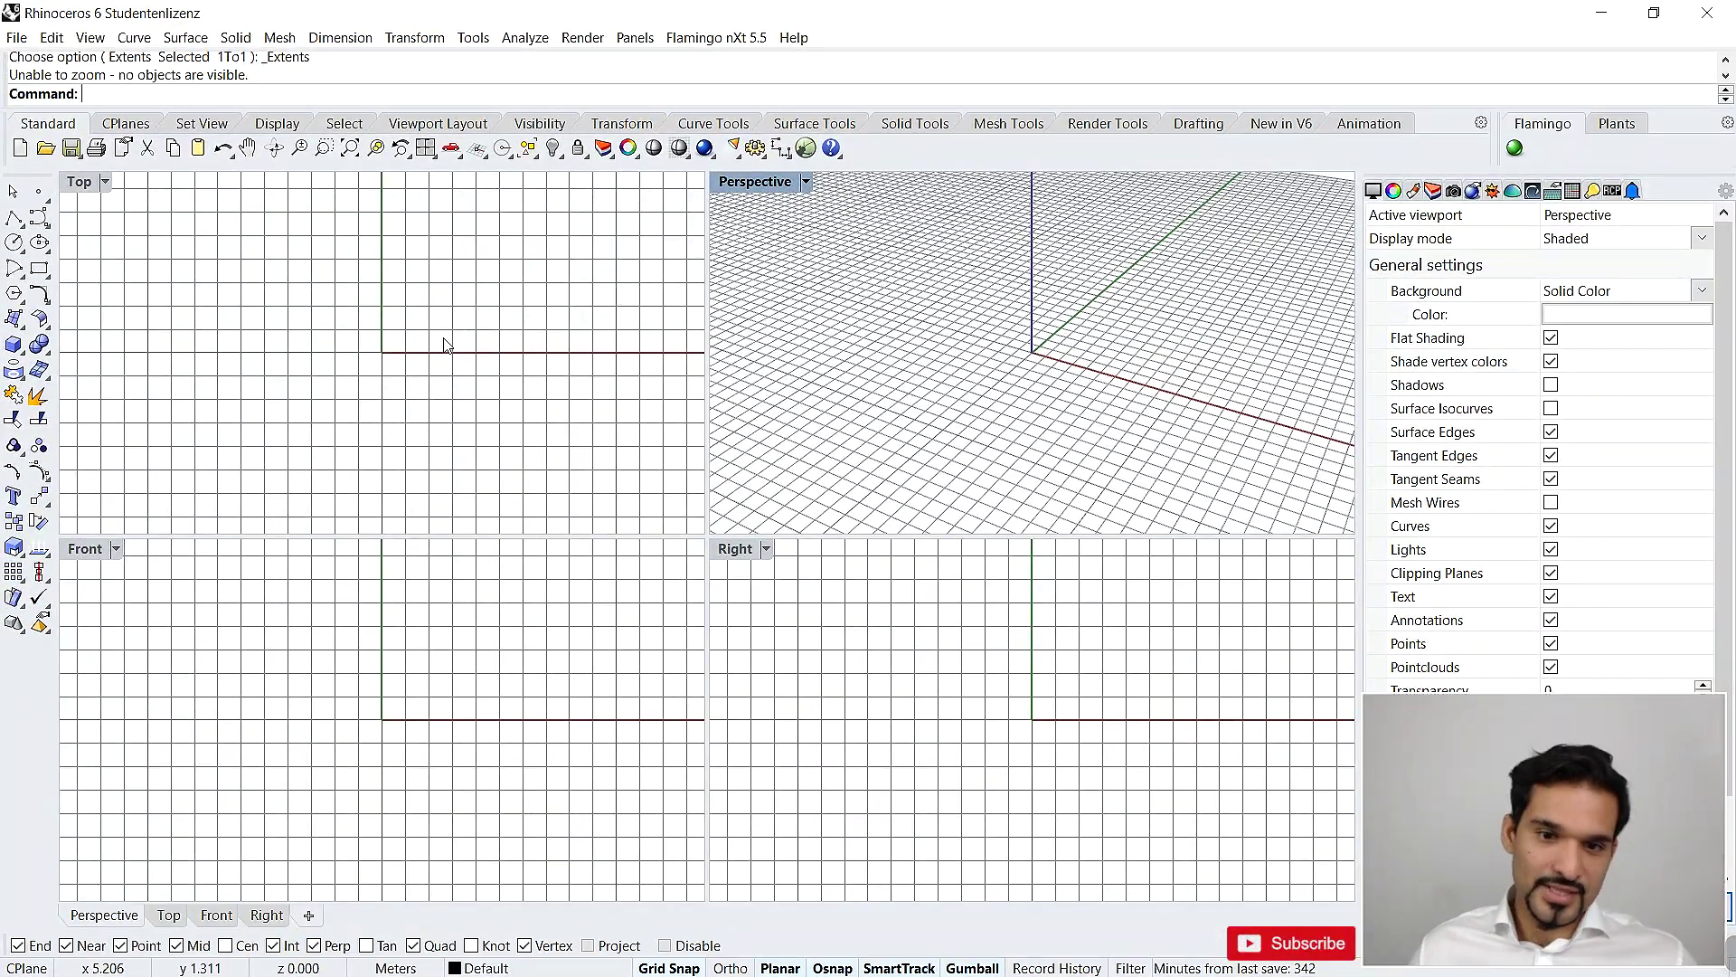
# Reset the displaced views to the four default viewports and maximize the Perspective viewport
pyautogui.moveTo(975, 470); pyautogui.dragTo(1064, 348, button='right')
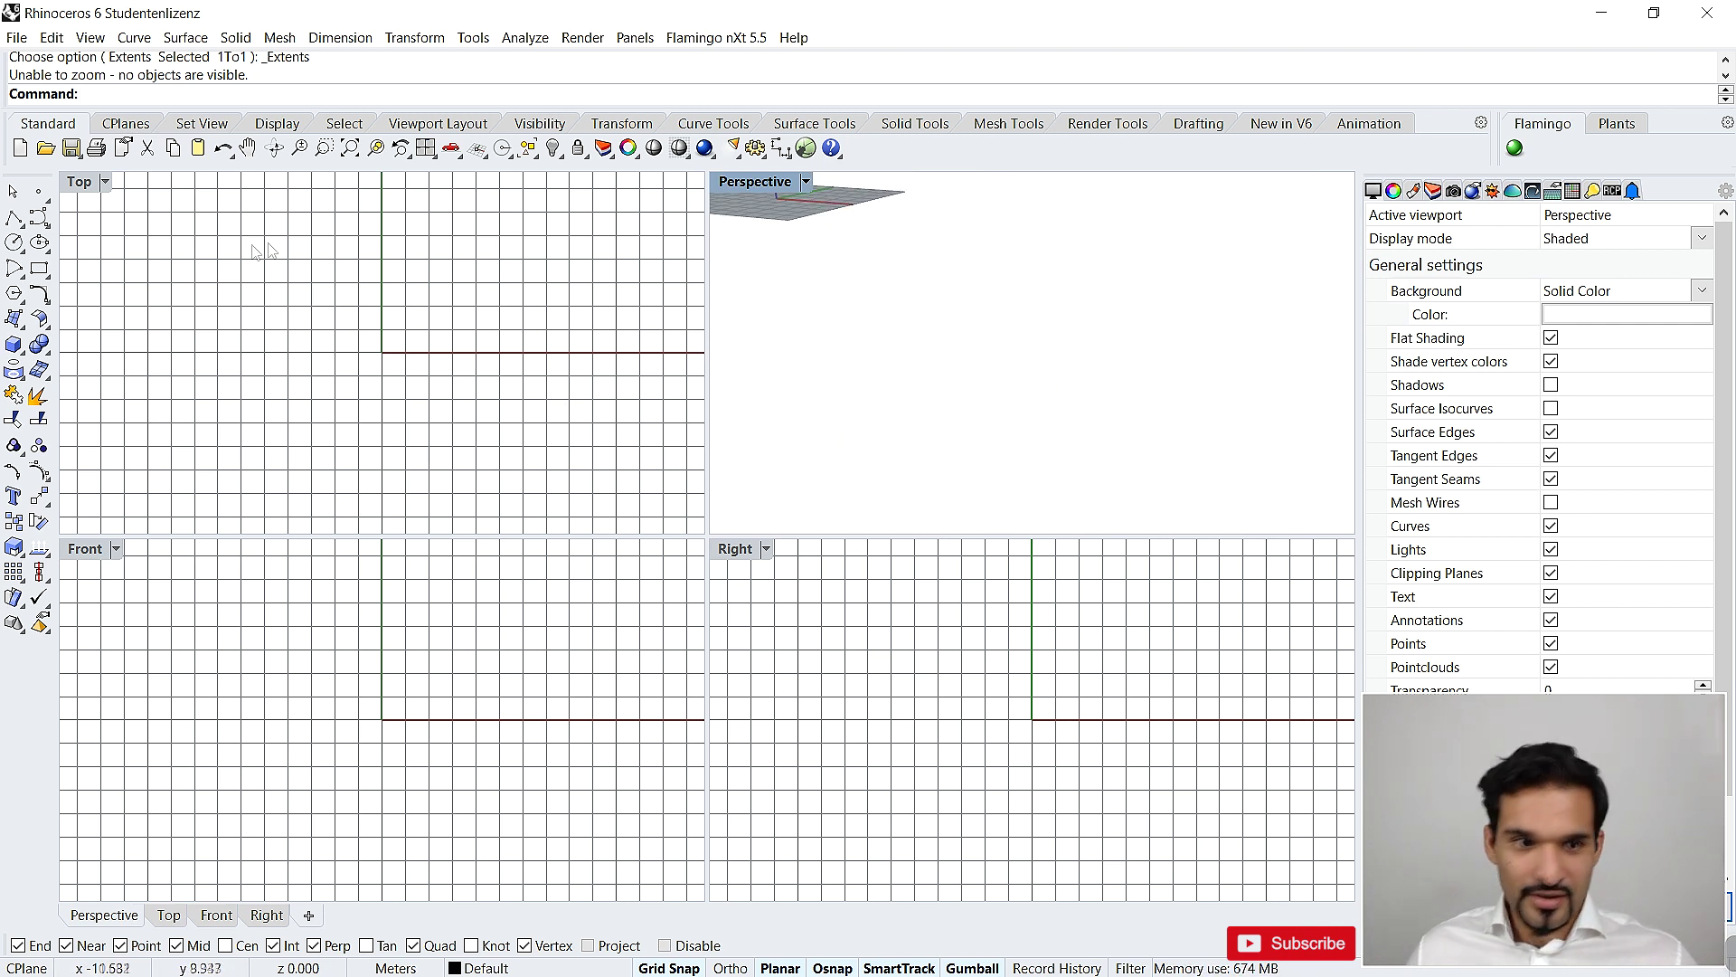
pyautogui.scroll(-5, 511, 316)
pyautogui.scroll(-2, 511, 316)
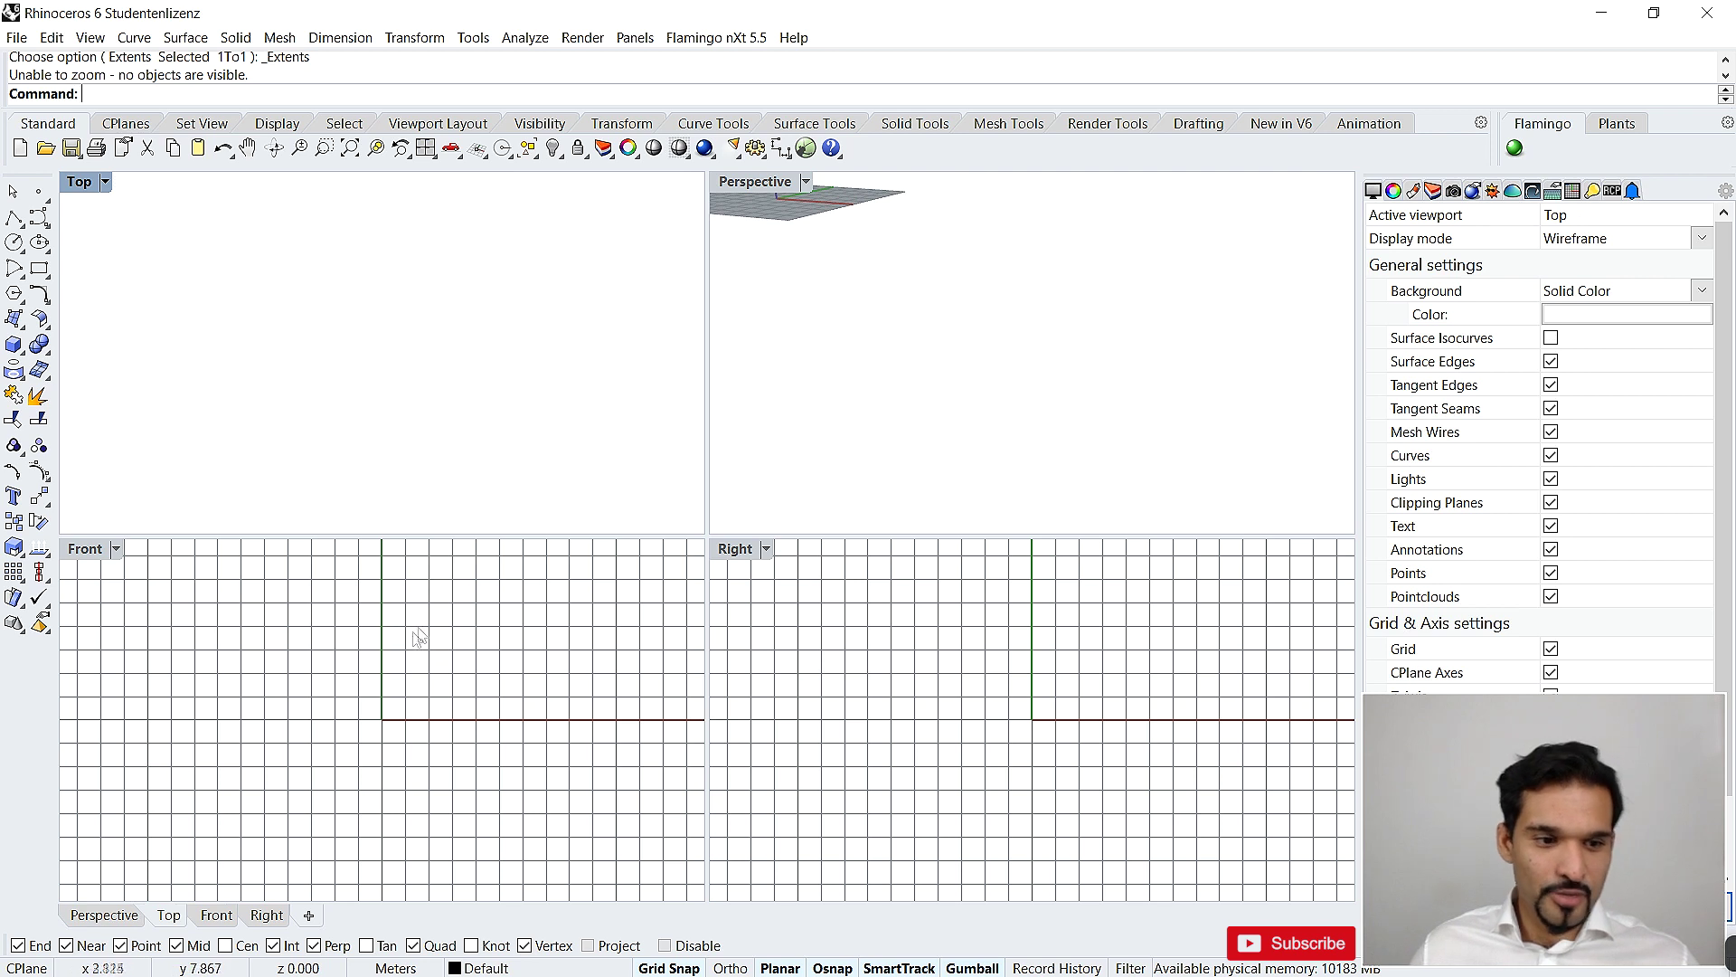
pyautogui.scroll(-5, 481, 739)
pyautogui.scroll(-6, 403, 710)
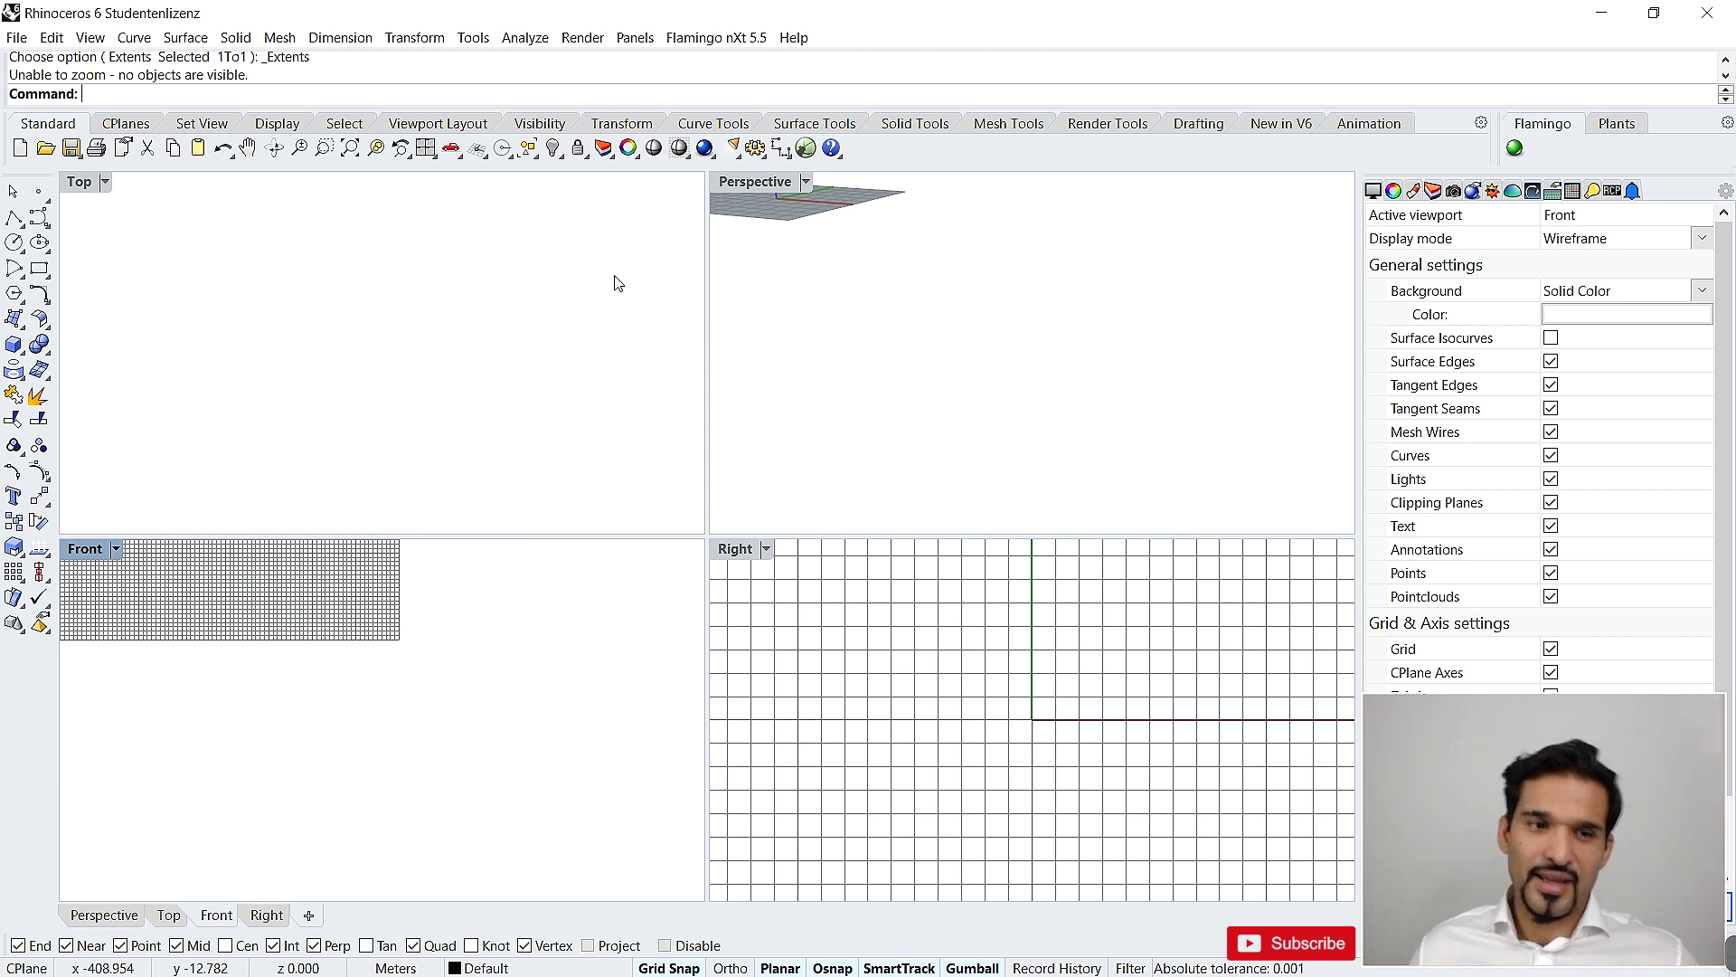
pyautogui.click(426, 148)
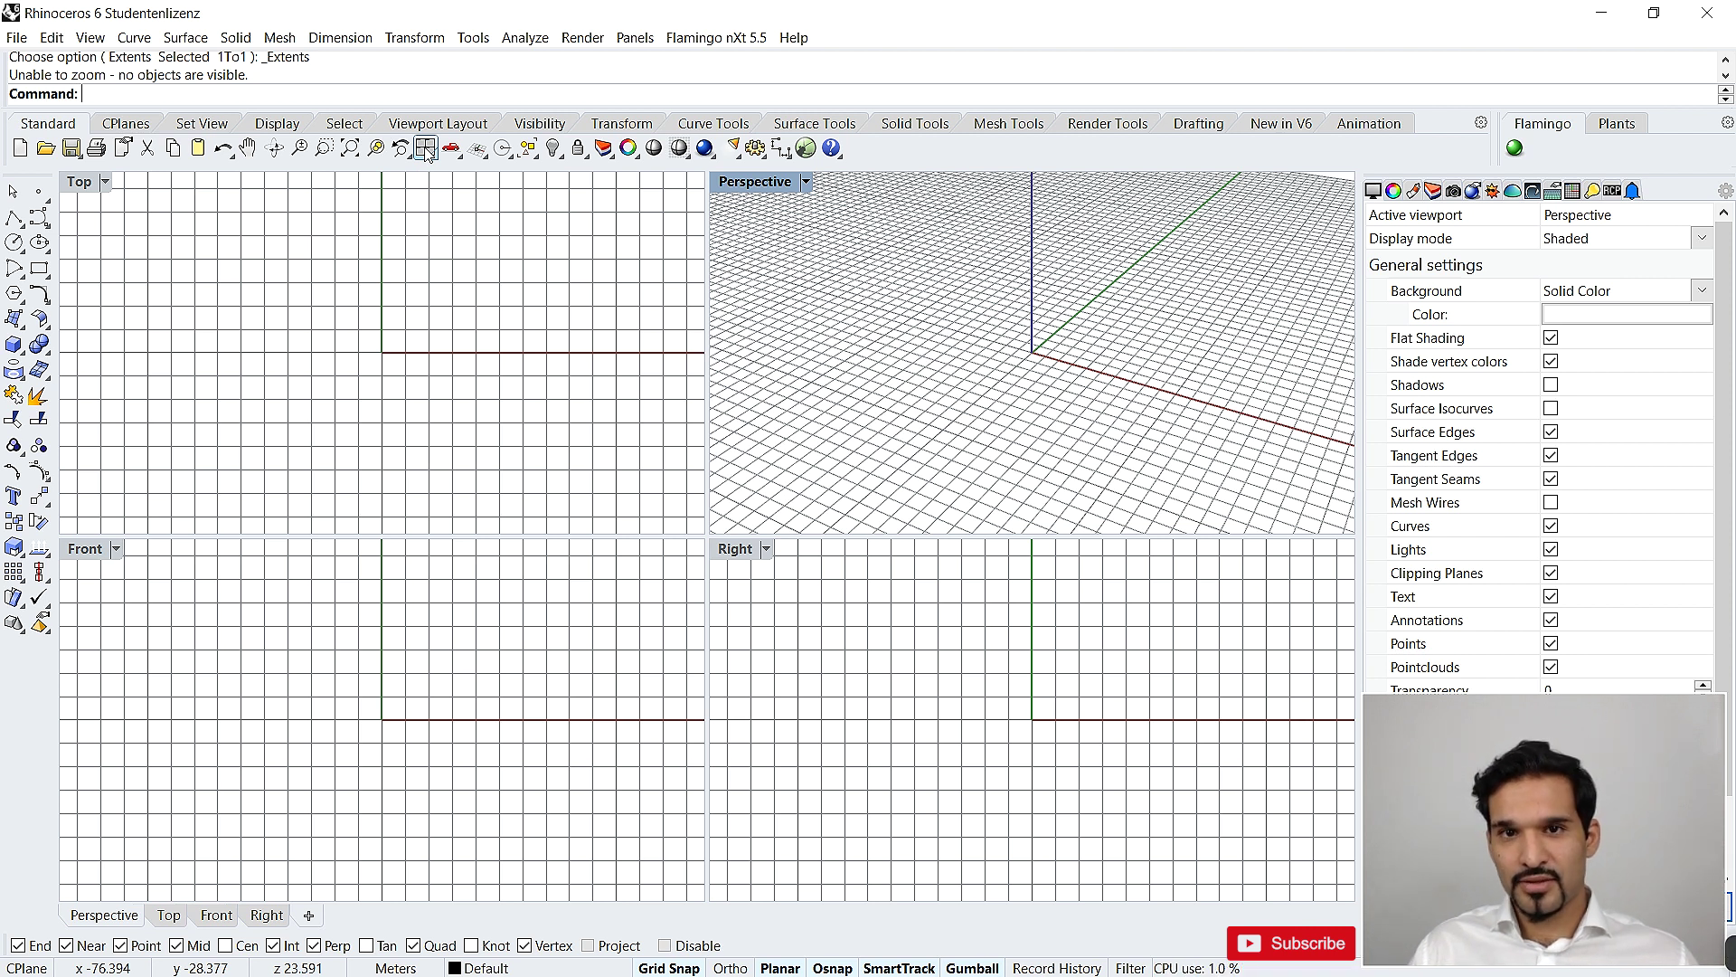
pyautogui.hotkey('ctrl', 'm')
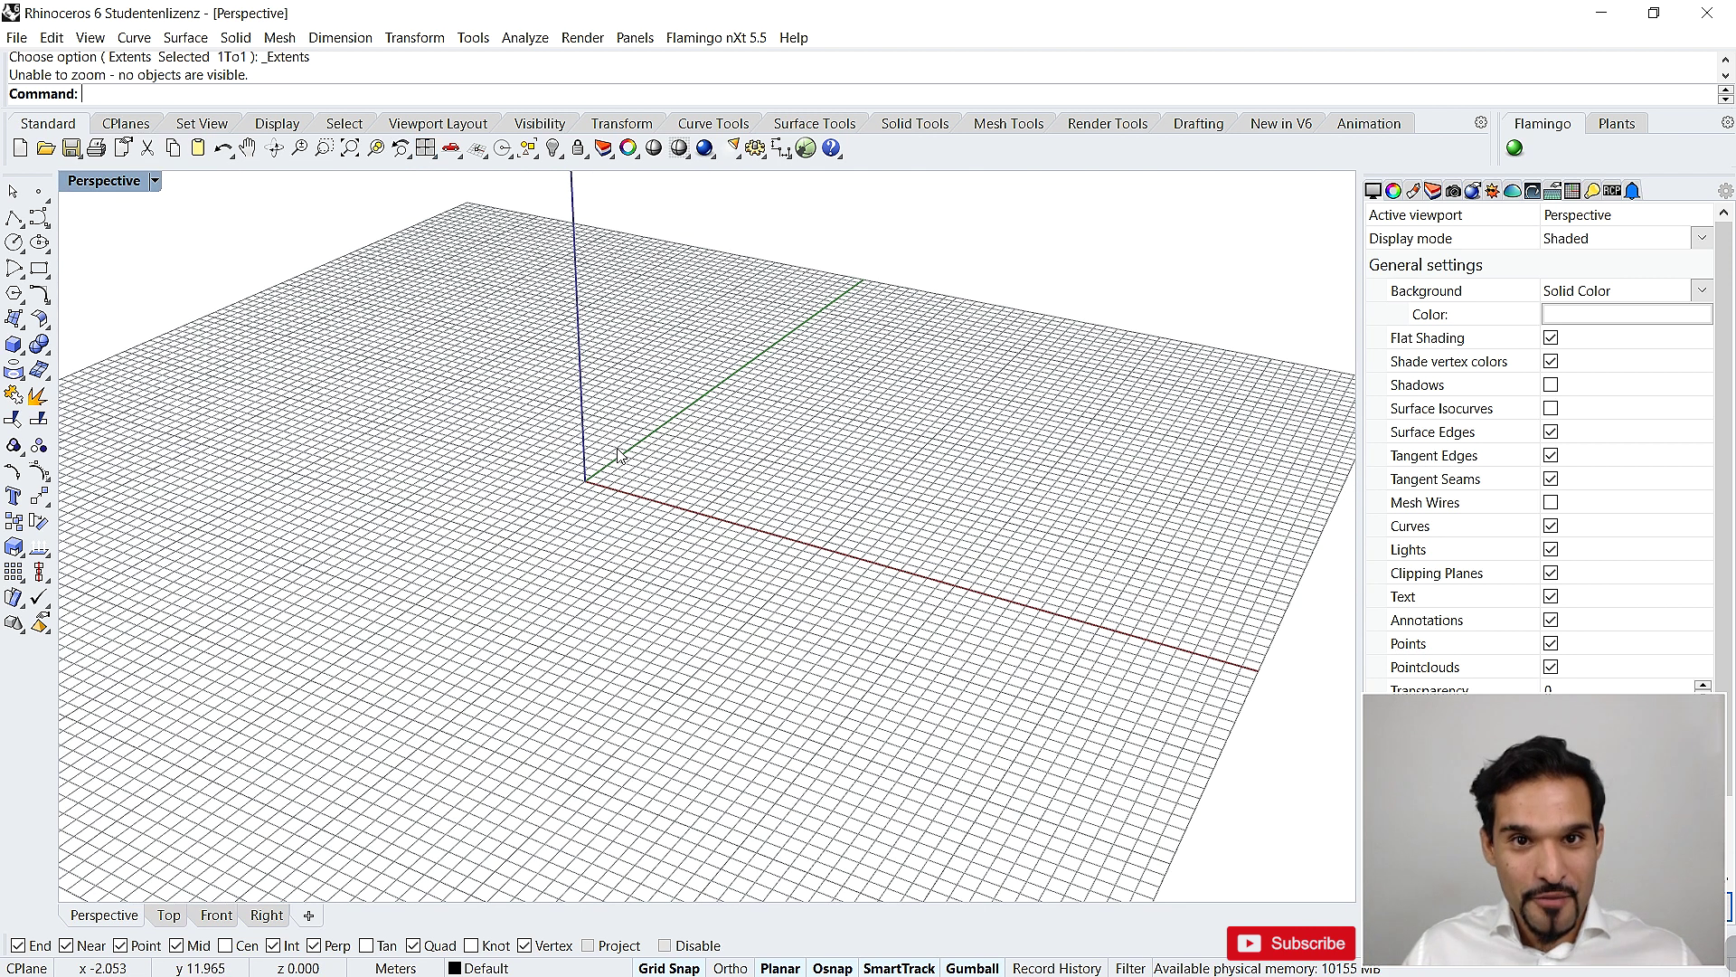